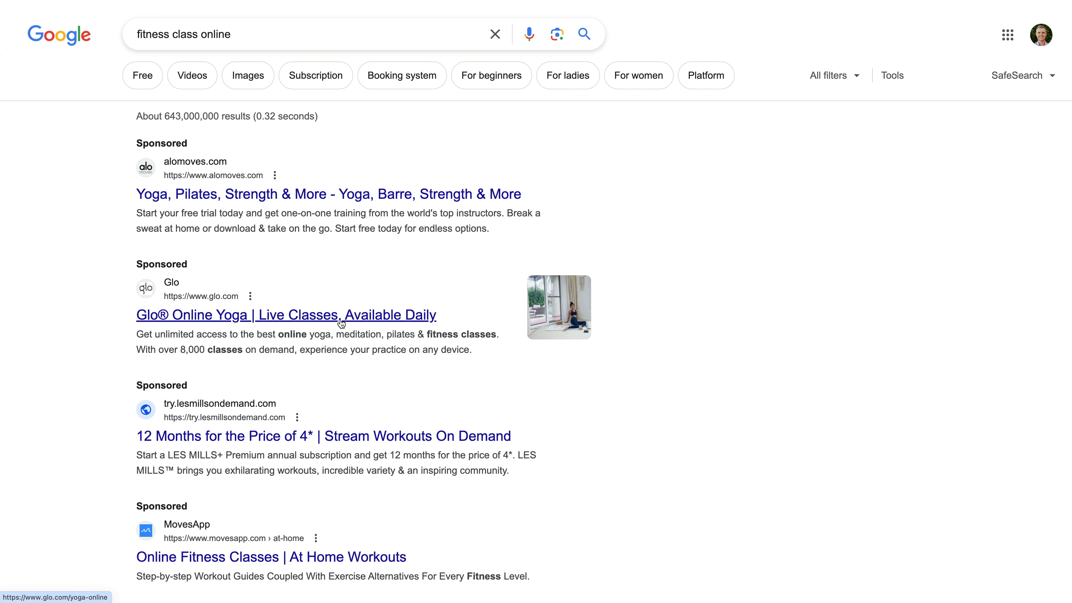
Step: Open the sponsored Glo online yoga result and look through its landing page and class listings
{"action": "left_click", "coordinate": [307, 320]}
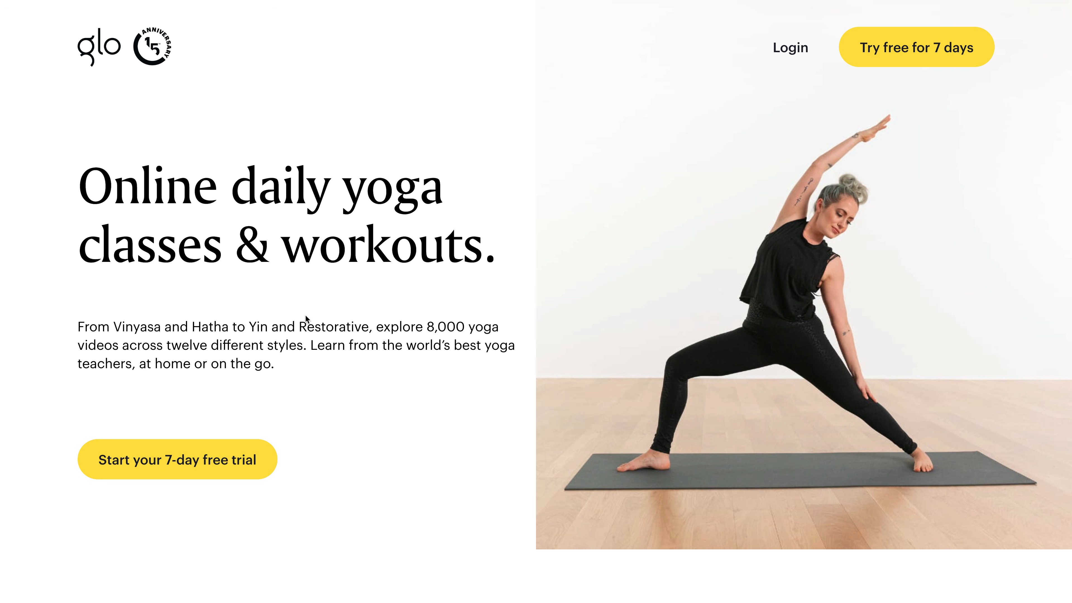
{"action": "scroll", "coordinate": [305, 318], "scroll_direction": "down", "scroll_amount": 7}
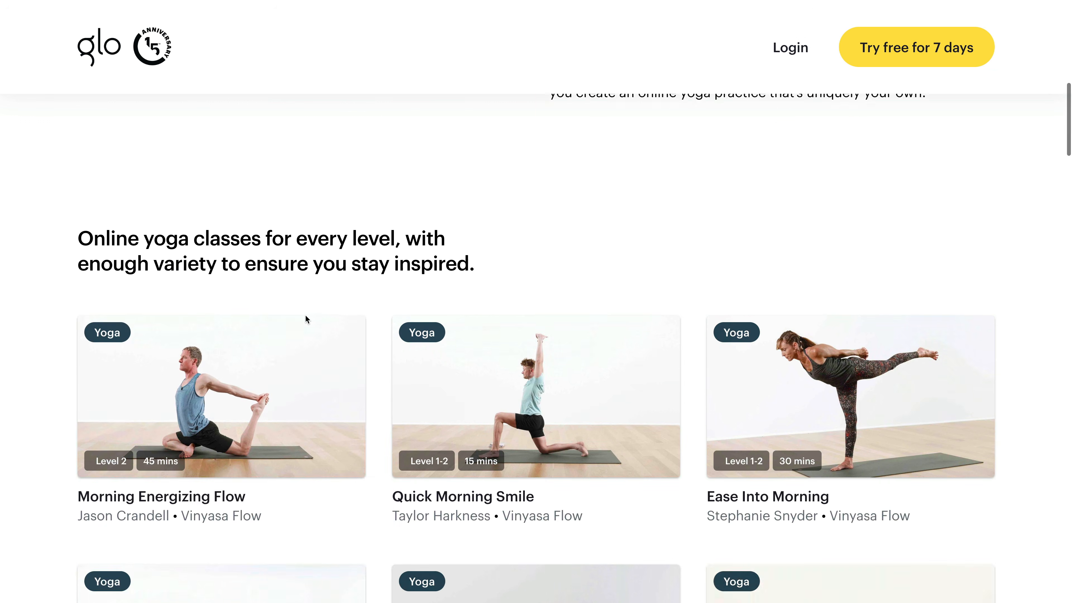
{"action": "scroll", "coordinate": [307, 320], "scroll_direction": "down", "scroll_amount": 5}
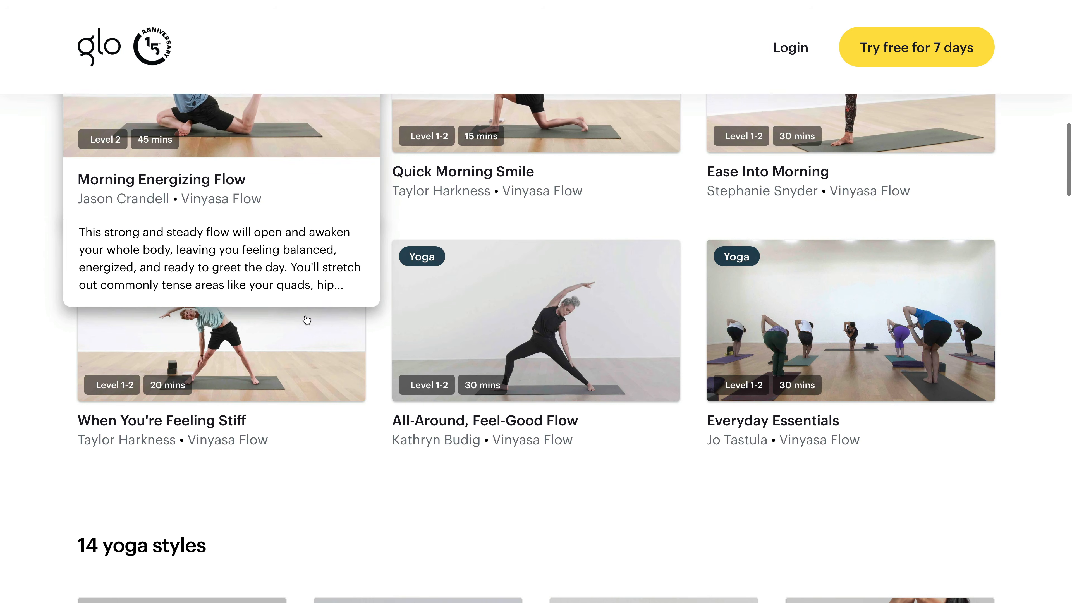
{"action": "scroll", "coordinate": [307, 319], "scroll_direction": "up", "scroll_amount": 18}
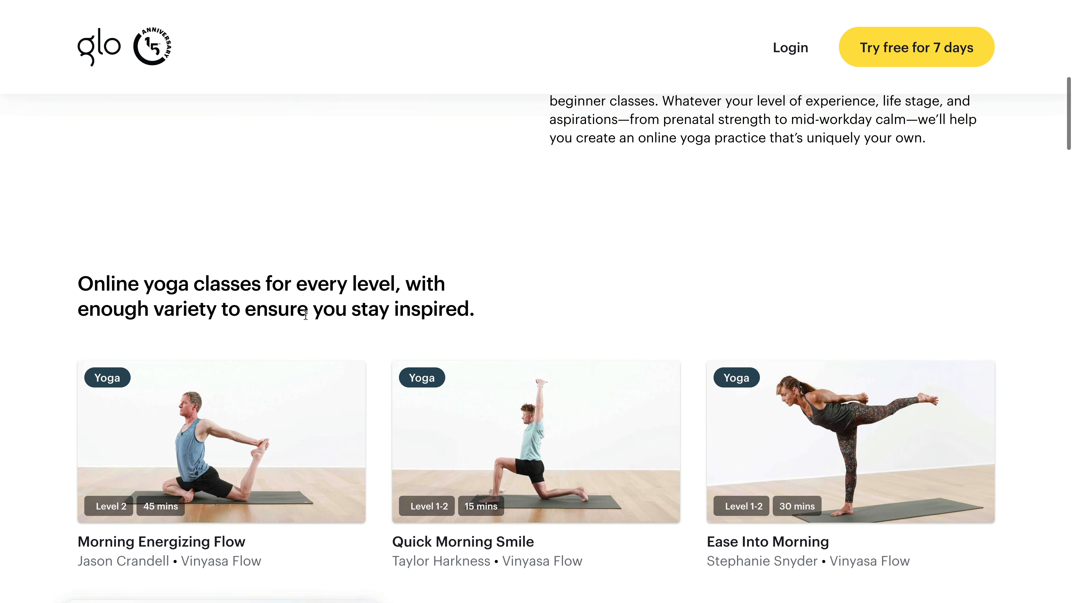
{"action": "scroll", "coordinate": [305, 315], "scroll_direction": "up", "scroll_amount": 5}
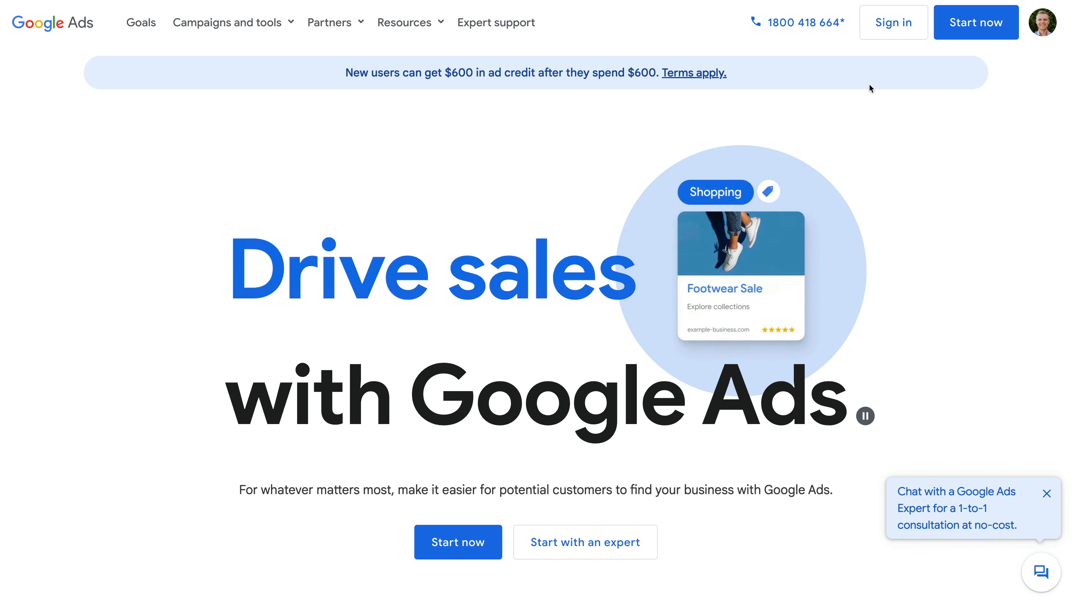
Step: Switch to Google Ads and start a new Google Ads account, choosing to create it without a campaign
{"action": "left_click", "coordinate": [966, 33]}
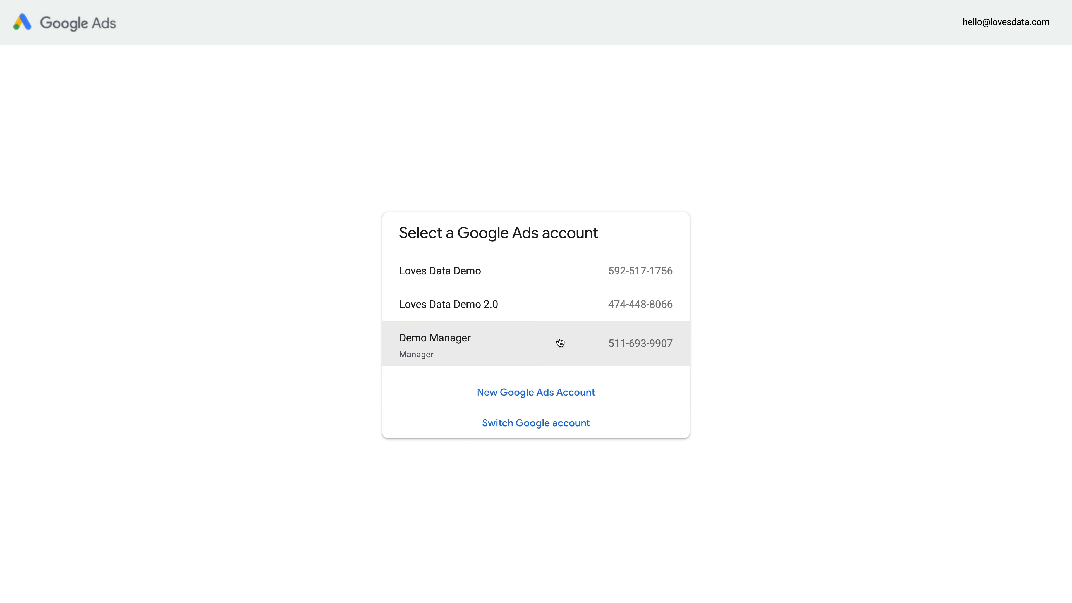
{"action": "left_click", "coordinate": [532, 400]}
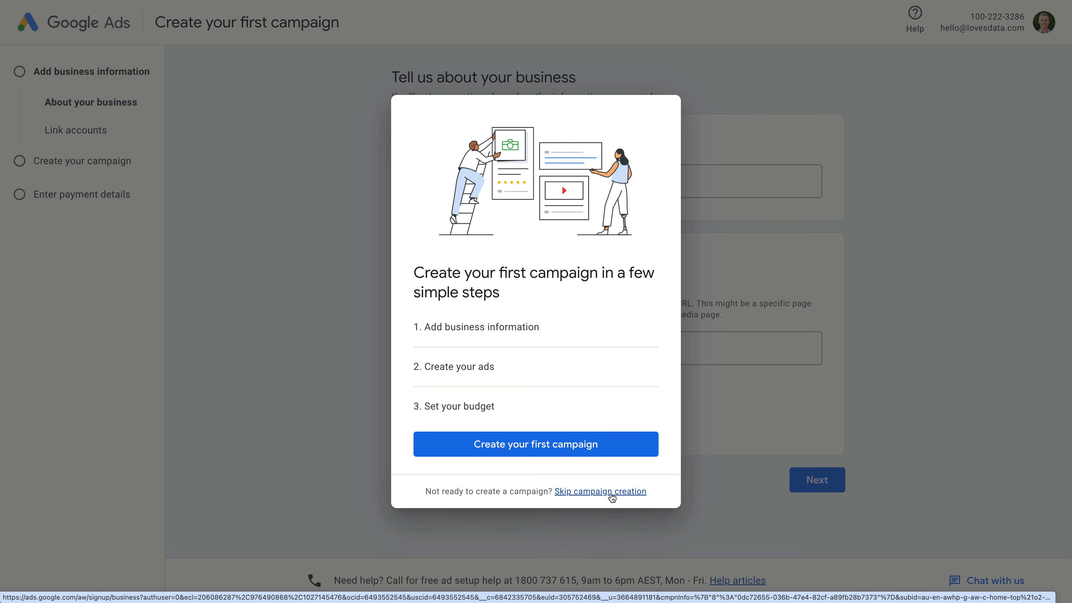
{"action": "left_click", "coordinate": [728, 428]}
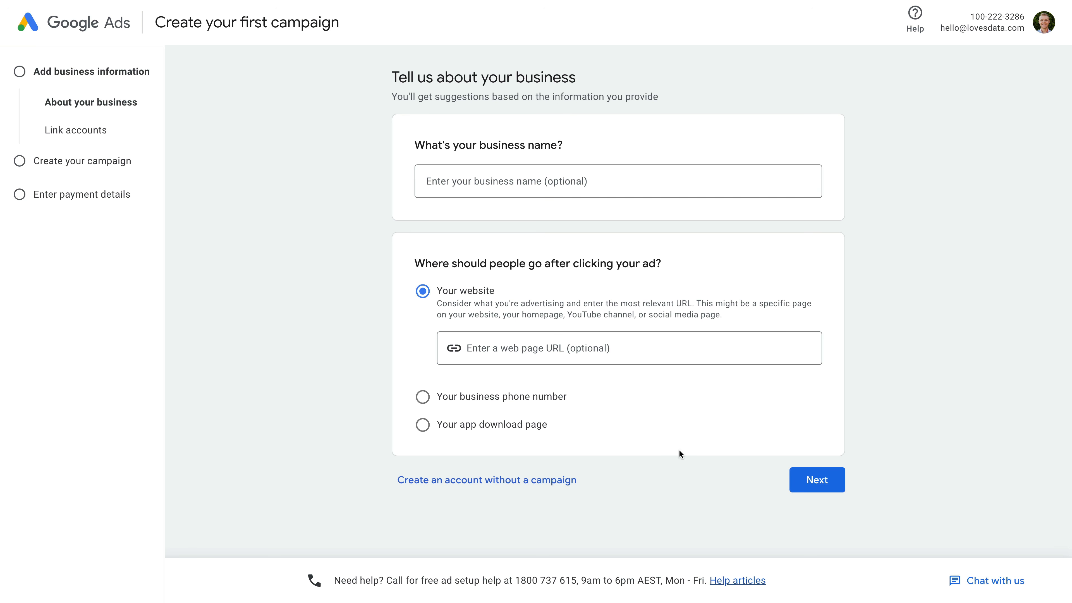
{"action": "left_click", "coordinate": [506, 482]}
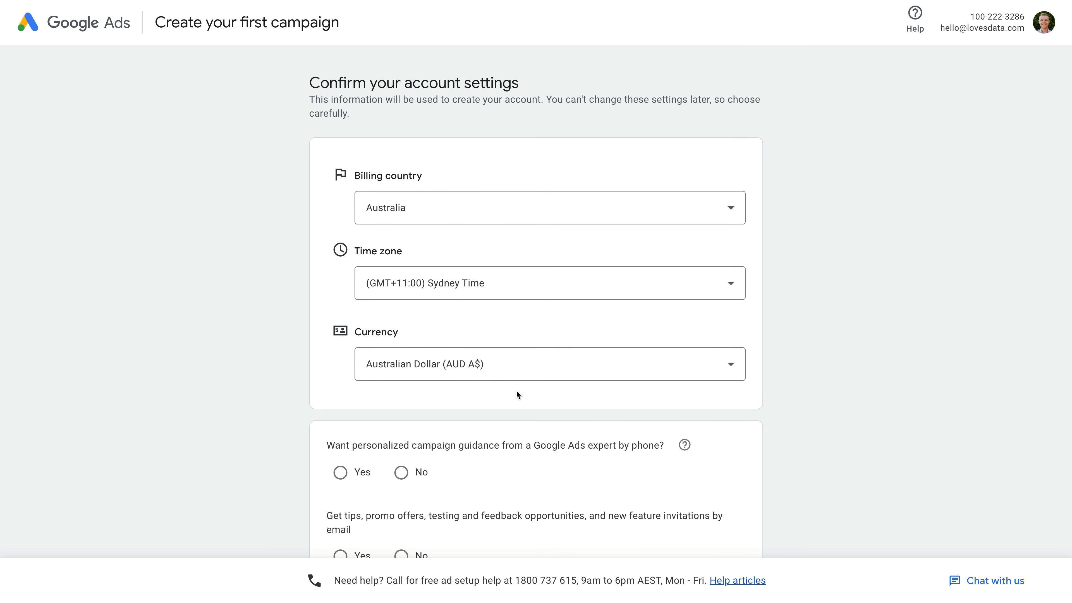
Step: Decline both the phone guidance and the email tips, and submit the account settings
{"action": "scroll", "coordinate": [515, 390], "scroll_direction": "down", "scroll_amount": 3}
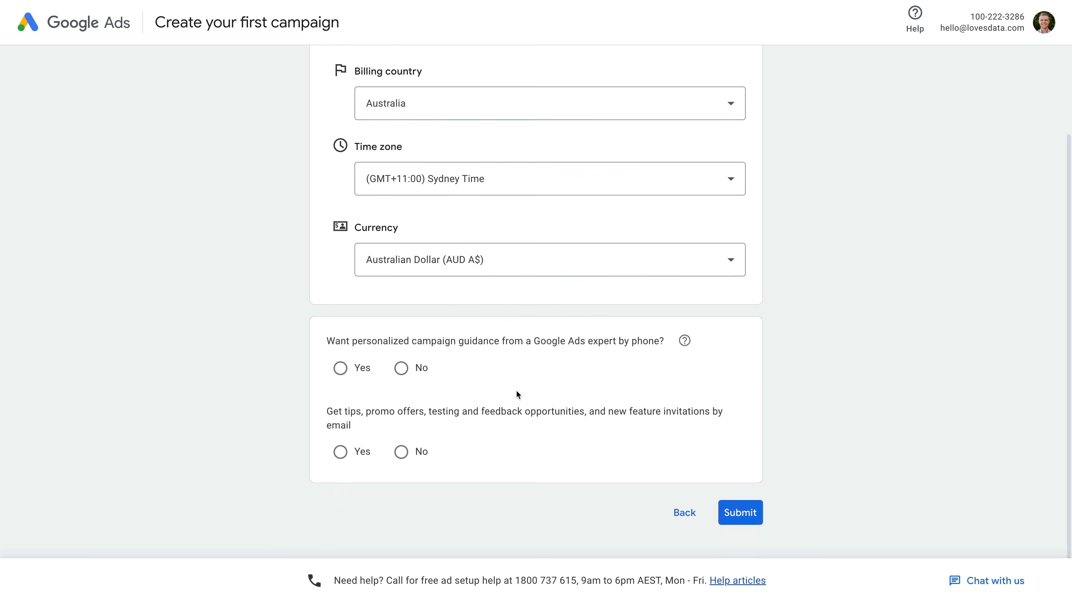
{"action": "left_click", "coordinate": [397, 372]}
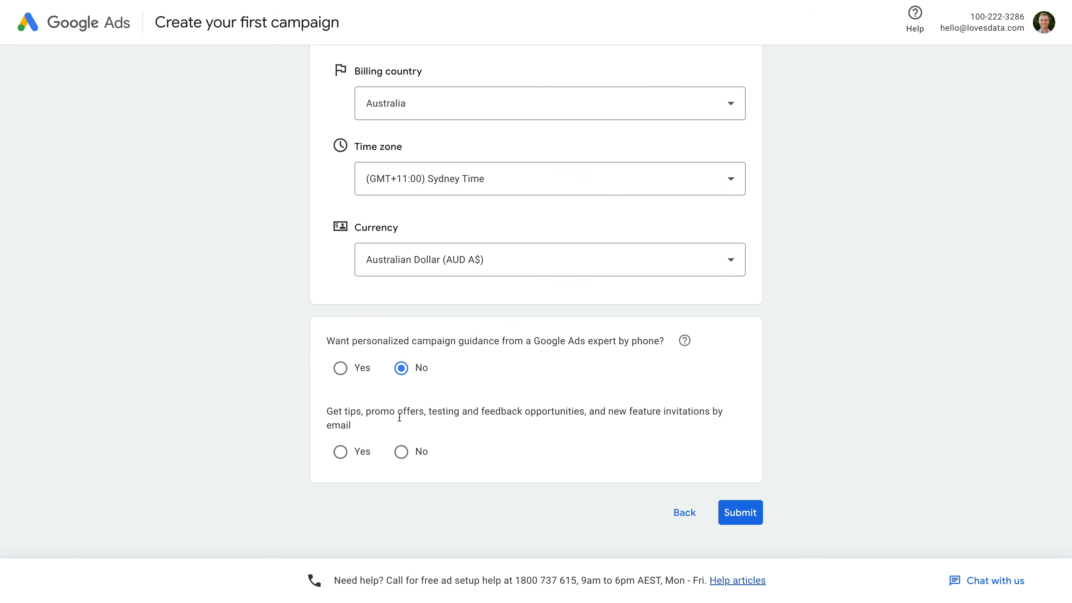
{"action": "left_click", "coordinate": [401, 458]}
{"action": "left_click", "coordinate": [730, 513]}
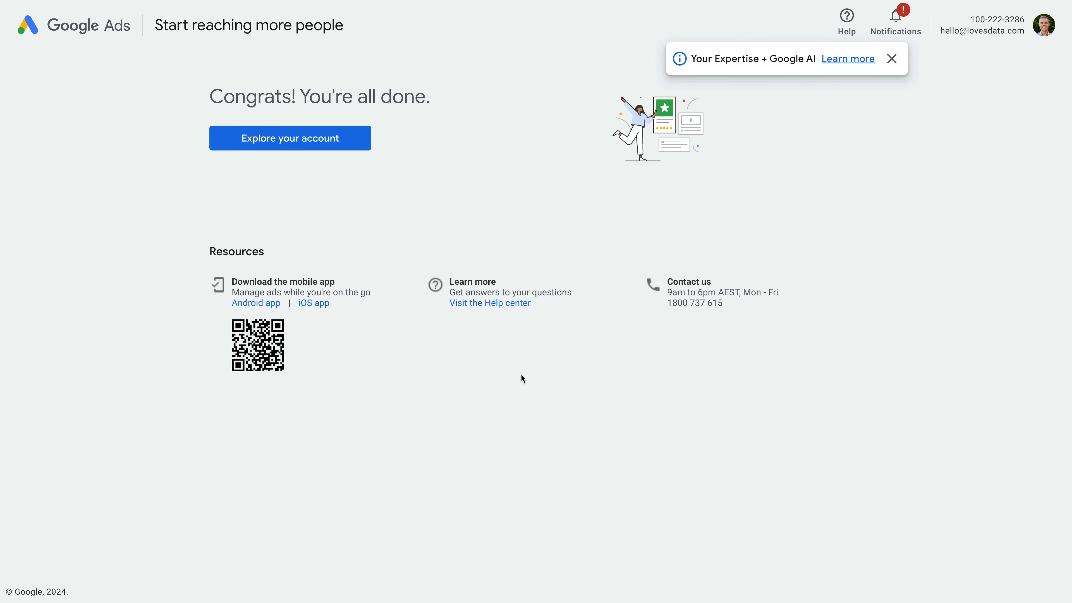
Step: Go into the newly created account and start setting up its first campaign
{"action": "left_click", "coordinate": [272, 141]}
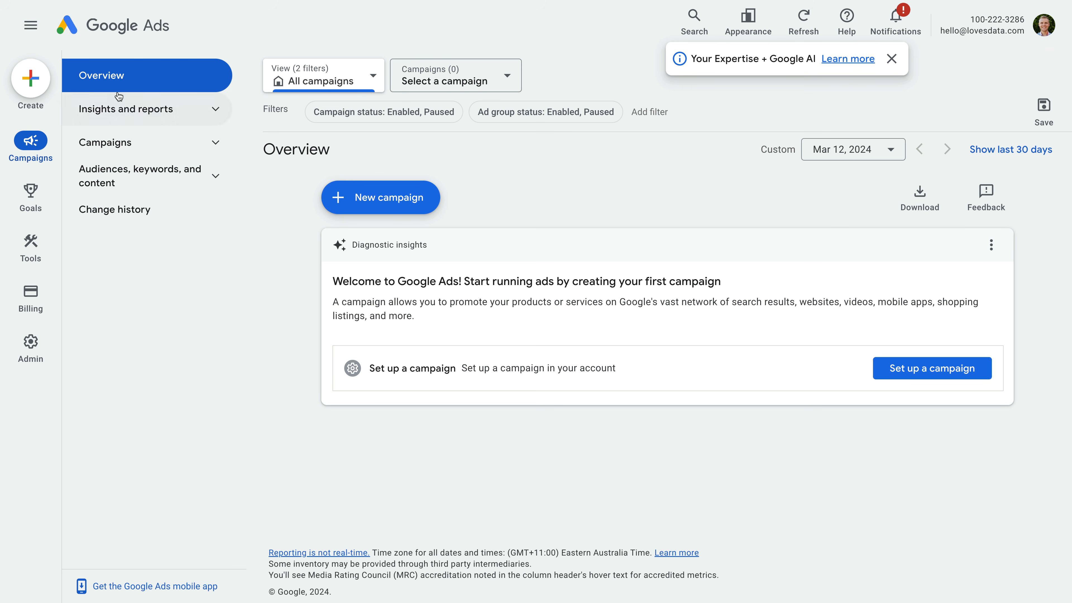
{"action": "left_click", "coordinate": [30, 78]}
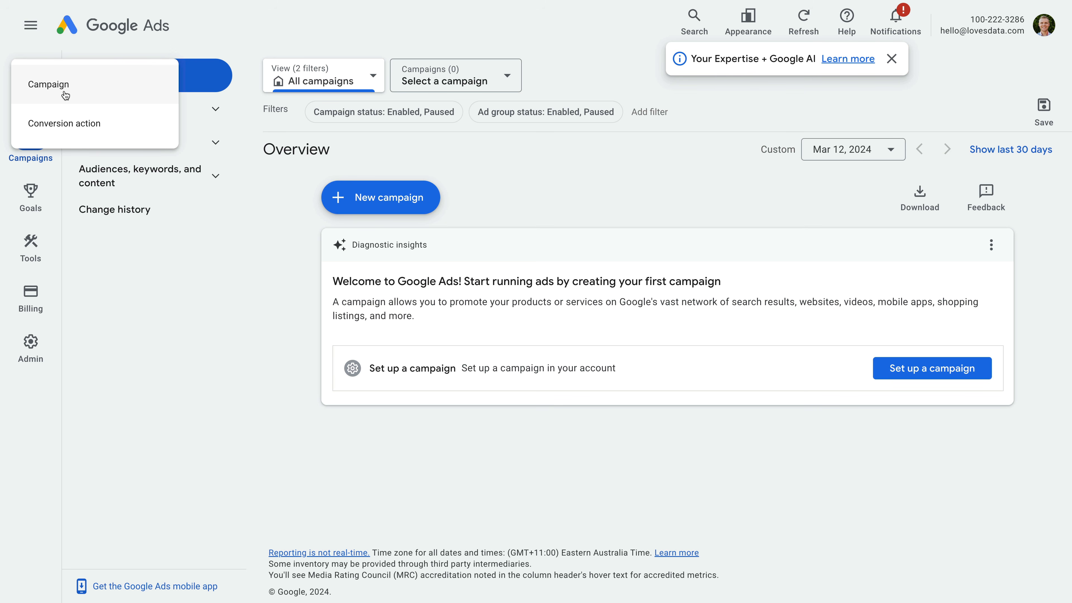
{"action": "left_click", "coordinate": [256, 180]}
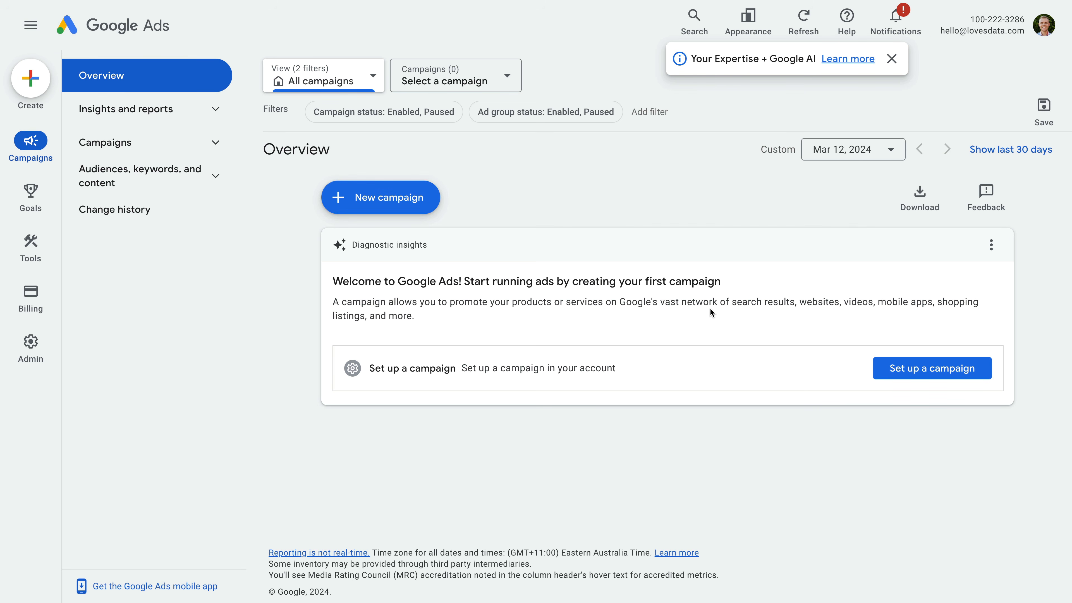
{"action": "left_click", "coordinate": [908, 374]}
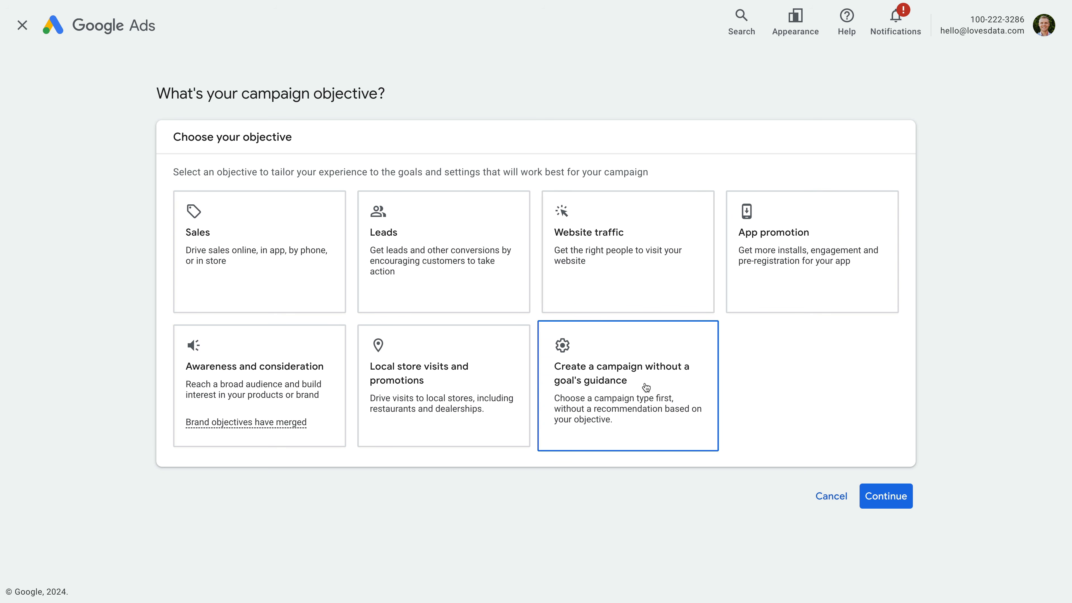
Step: Choose to create the campaign without a goal's guidance and bring up the campaign types
{"action": "left_click", "coordinate": [603, 391]}
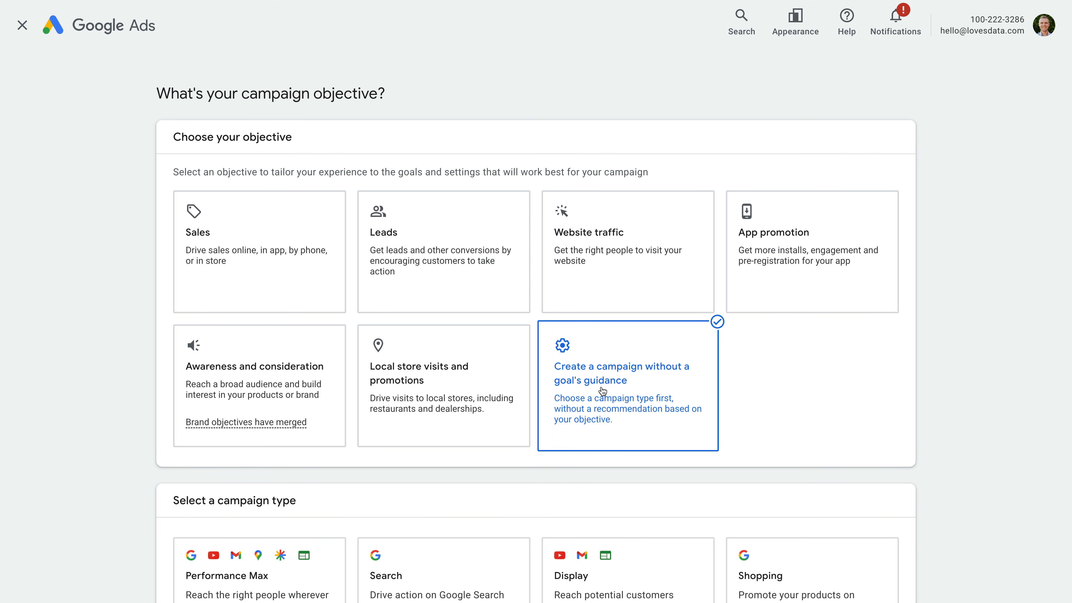
{"action": "scroll", "coordinate": [603, 391], "scroll_direction": "down", "scroll_amount": 3}
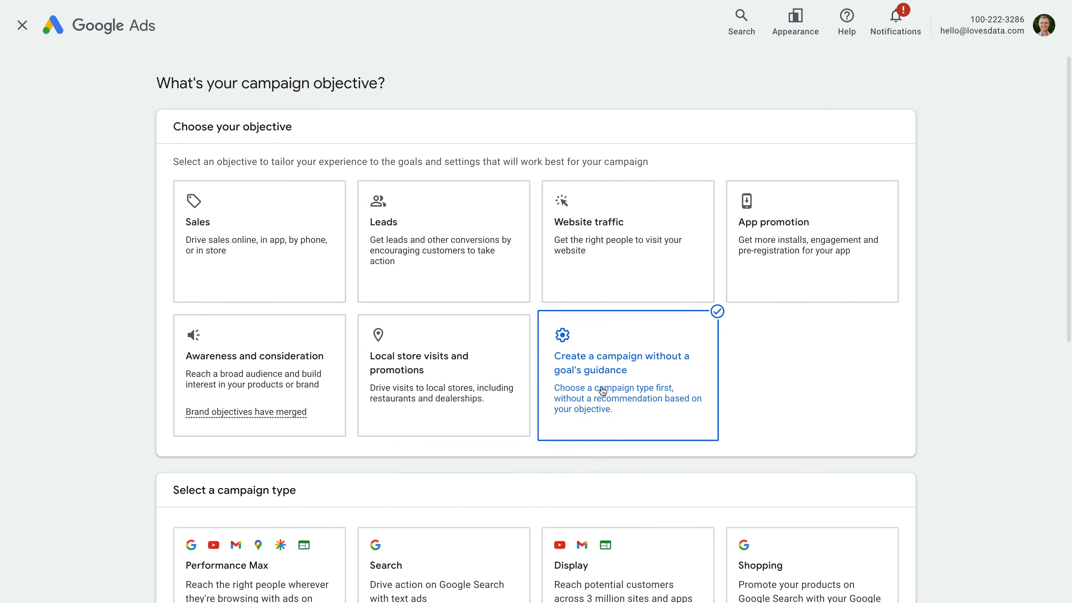
{"action": "scroll", "coordinate": [602, 391], "scroll_direction": "down", "scroll_amount": 4}
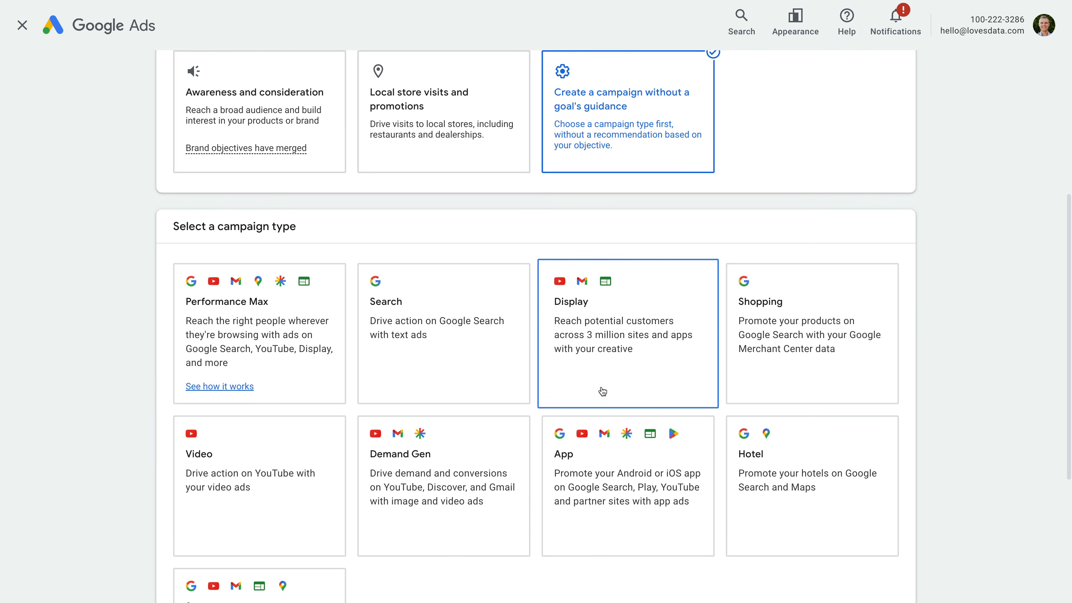
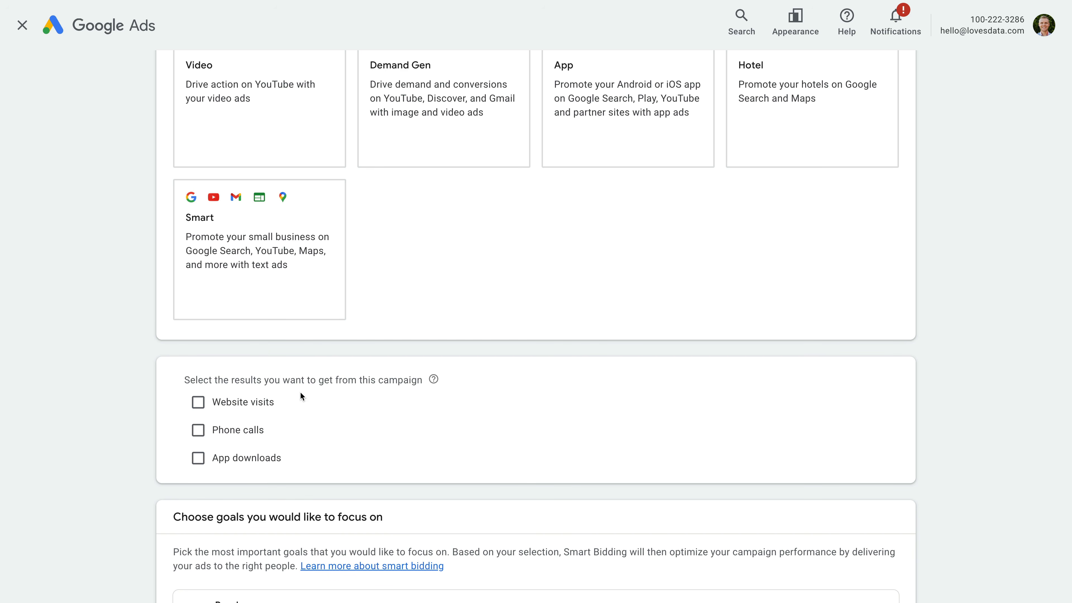
Step: Select "Form submissions from your website" as the goal the campaign focuses on
{"action": "scroll", "coordinate": [300, 392], "scroll_direction": "down", "scroll_amount": 6}
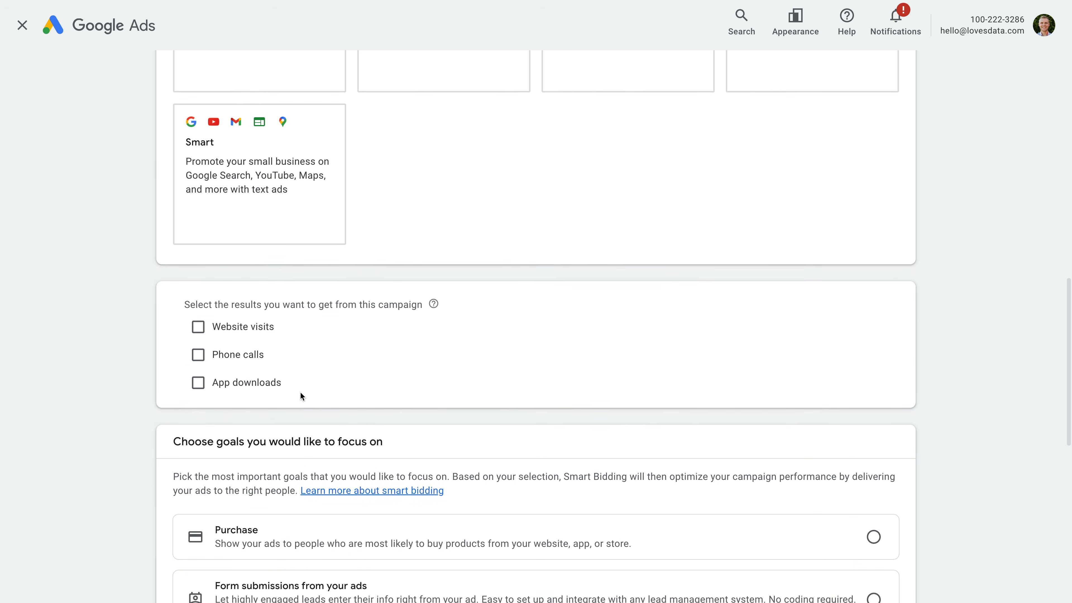
{"action": "scroll", "coordinate": [302, 396], "scroll_direction": "down", "scroll_amount": 2}
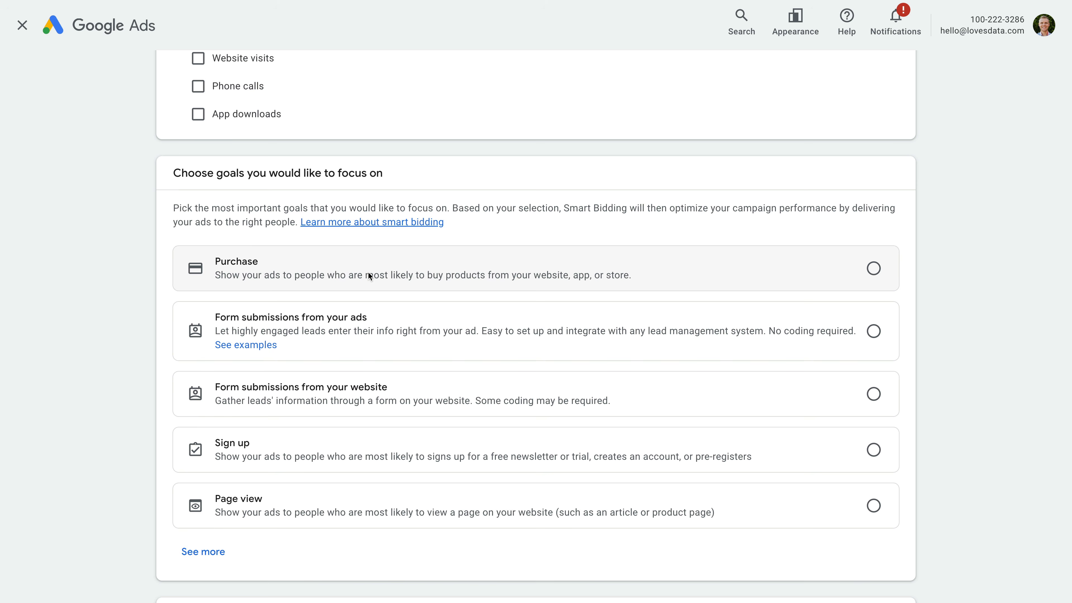
{"action": "left_click", "coordinate": [426, 385]}
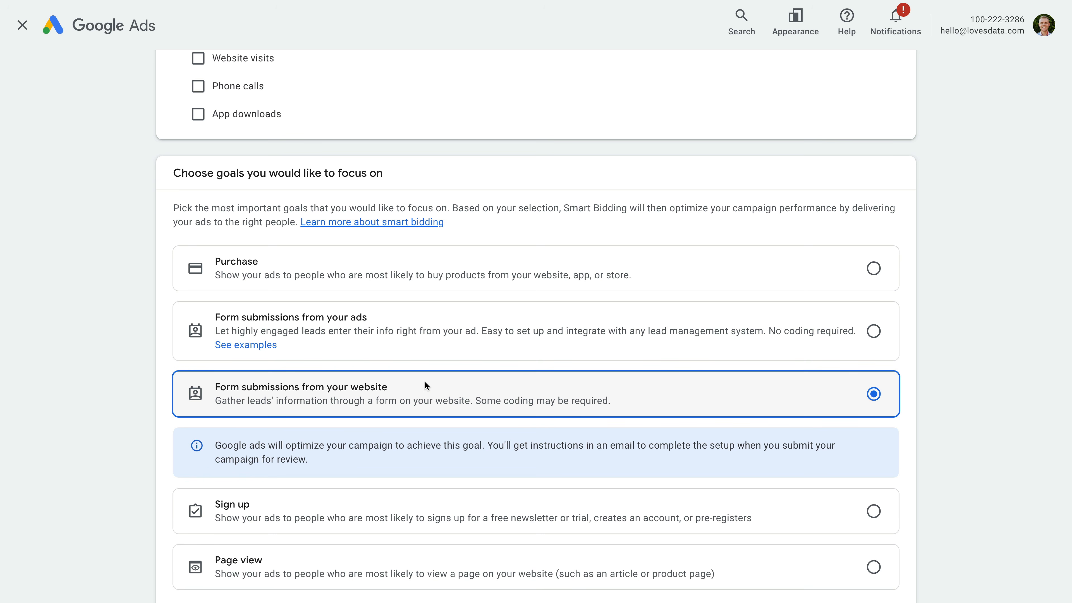
Step: Name the campaign "Search | GA Glossary"
{"action": "scroll", "coordinate": [425, 382], "scroll_direction": "down", "scroll_amount": 6}
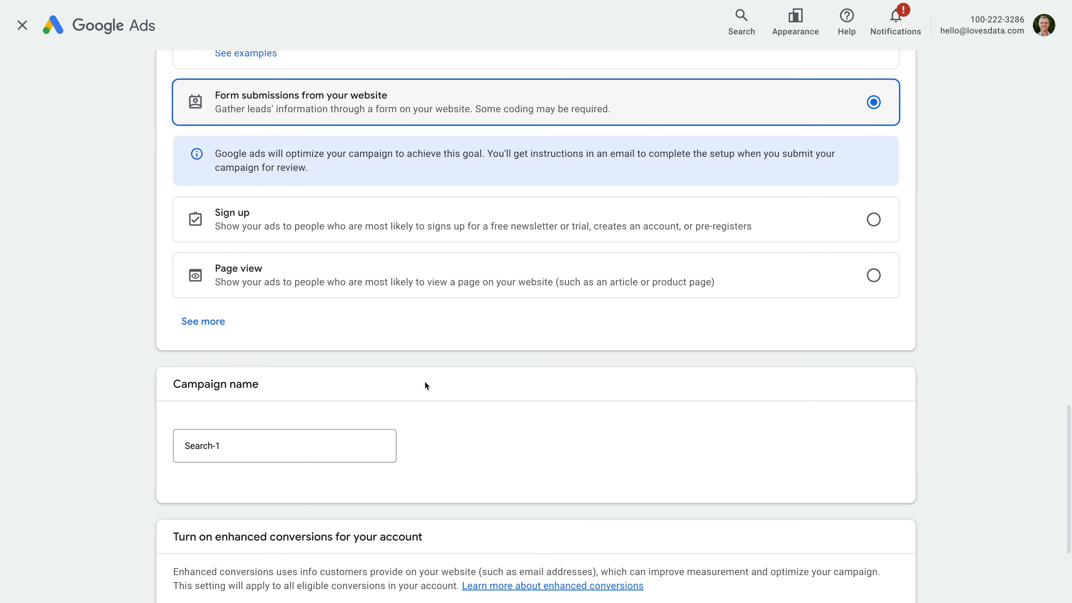
{"action": "left_click_drag", "start_coordinate": [279, 445], "coordinate": [176, 448]}
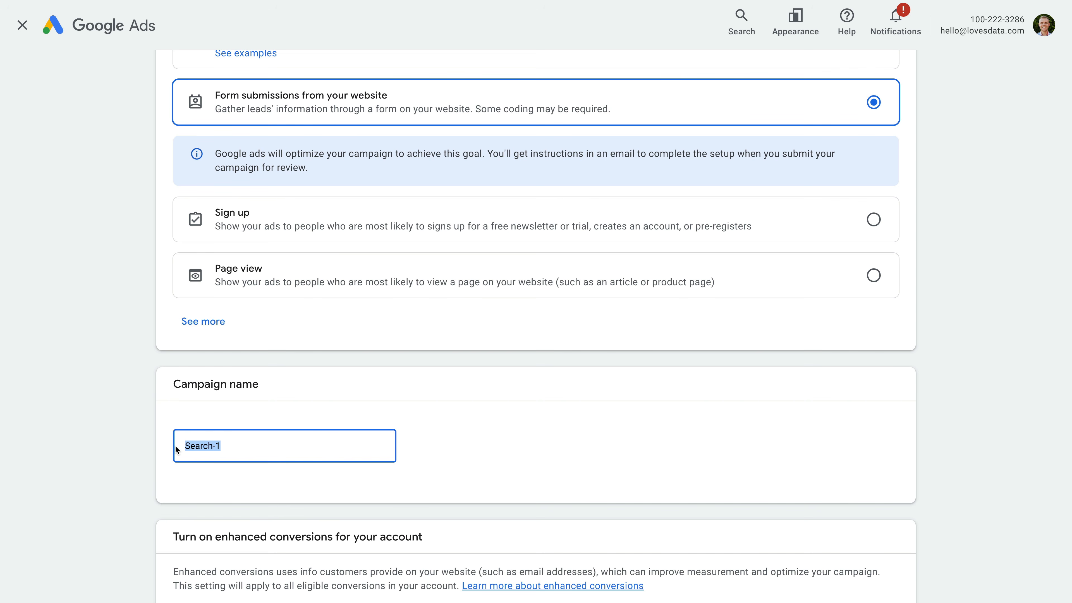
{"action": "type", "text": "Search | GA Glossary"}
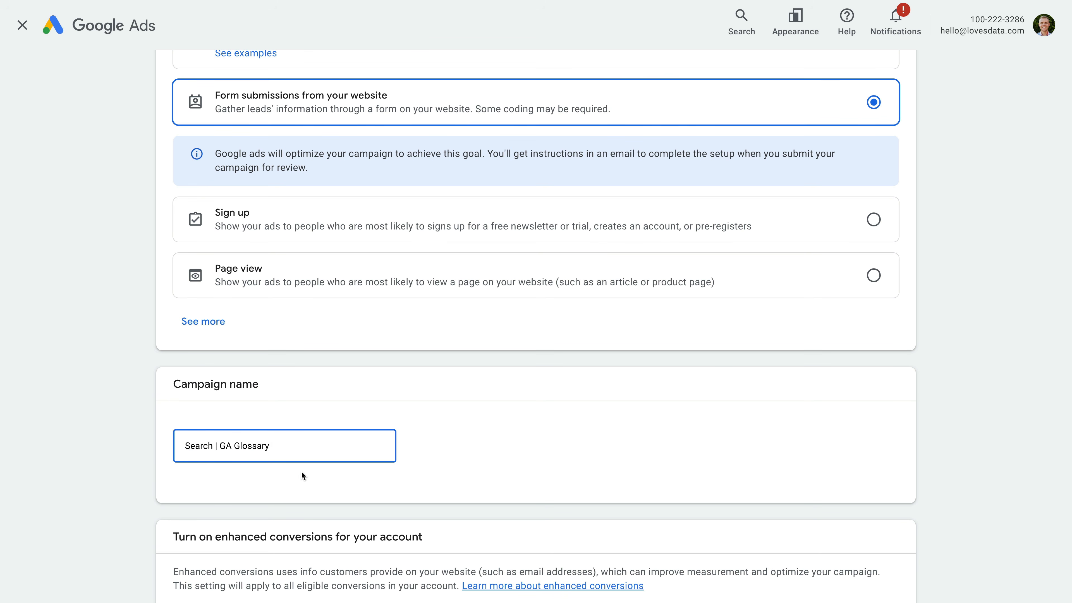
{"action": "left_click", "coordinate": [312, 474]}
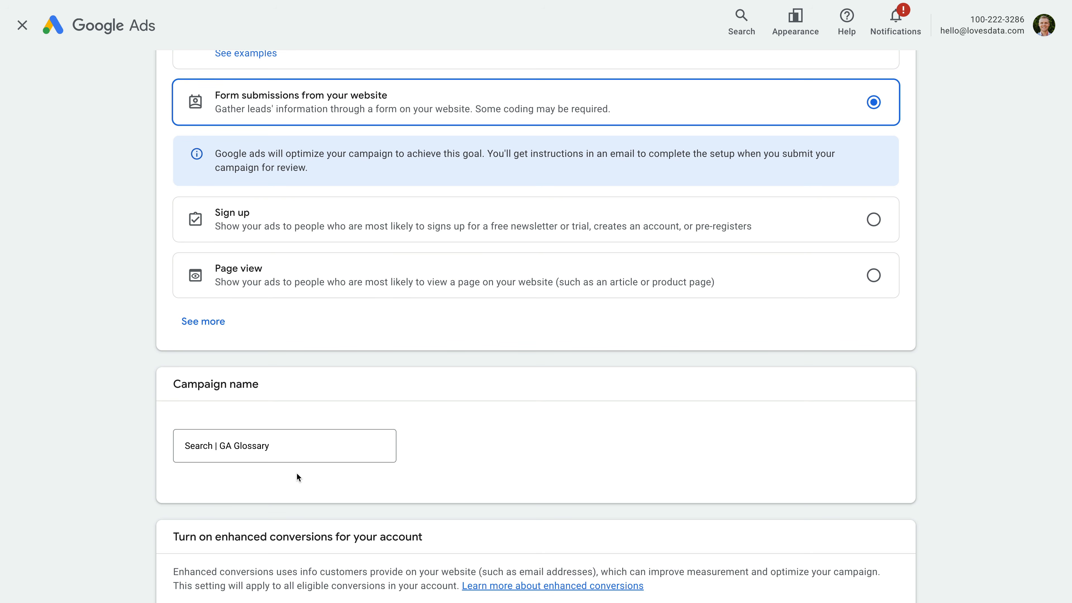
{"action": "left_click", "coordinate": [201, 452]}
Step: Turn off enhanced conversions for the account and continue to the campaign's bidding settings
{"action": "scroll", "coordinate": [267, 485], "scroll_direction": "down", "scroll_amount": 4}
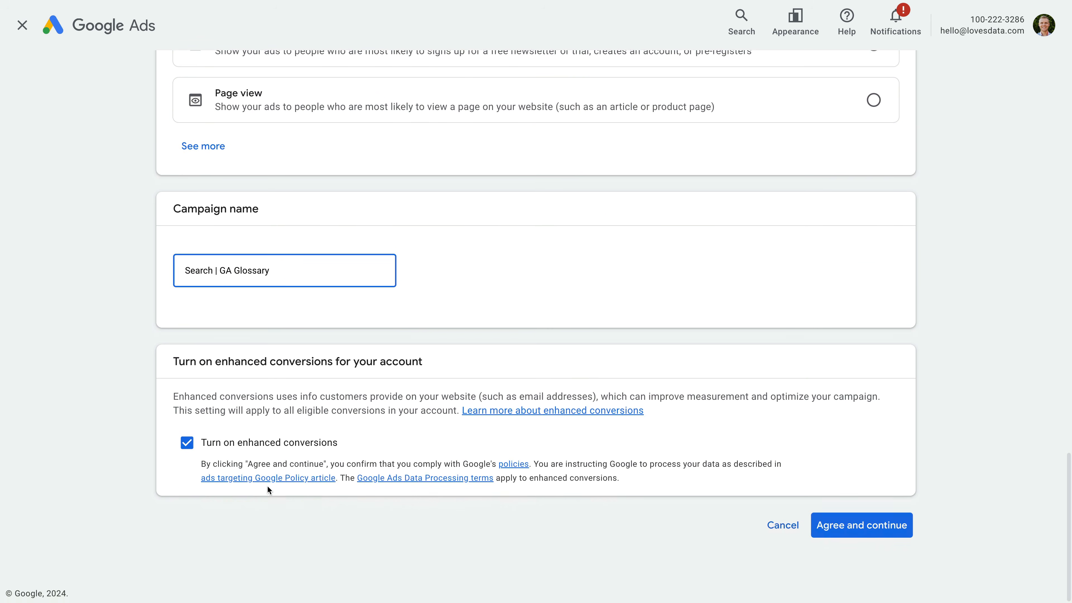
{"action": "left_click", "coordinate": [385, 426]}
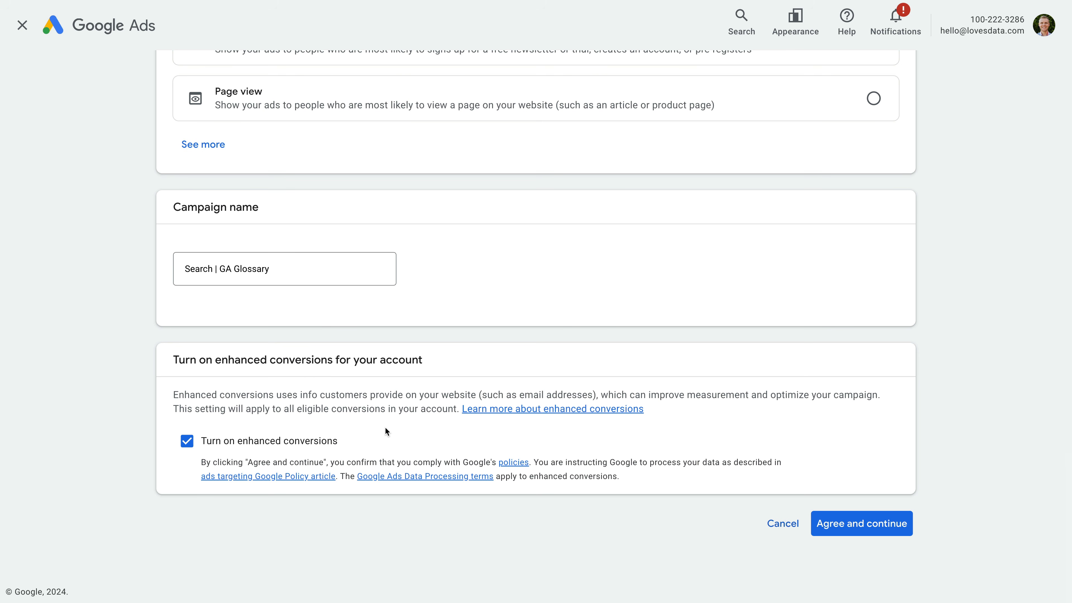
{"action": "left_click", "coordinate": [189, 443]}
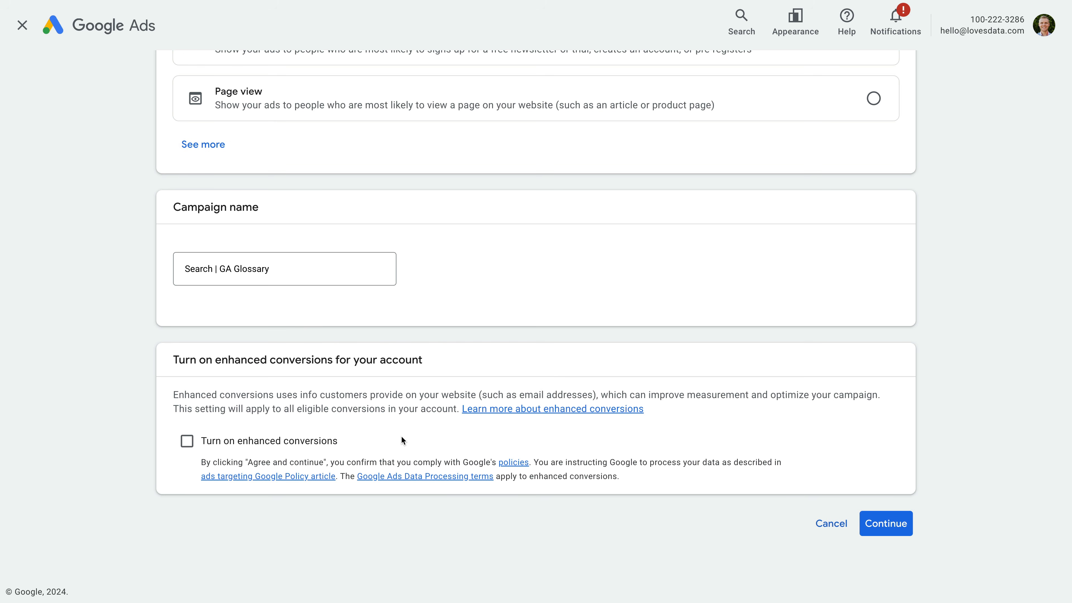
{"action": "left_click", "coordinate": [873, 525]}
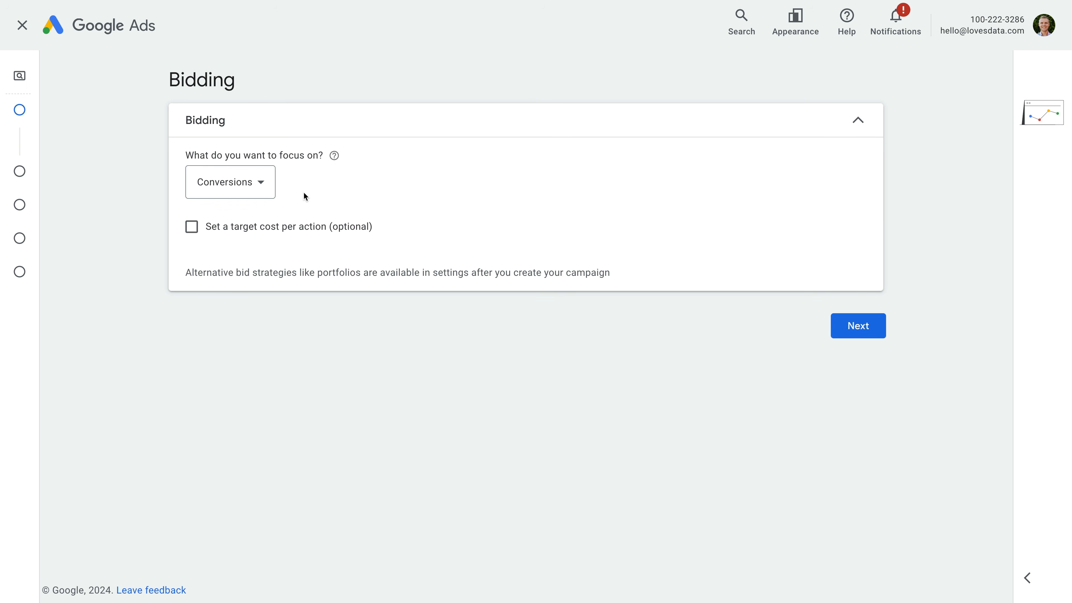
Step: Review the bidding focus options and set the campaign's bidding to focus on Clicks
{"action": "left_click", "coordinate": [260, 194]}
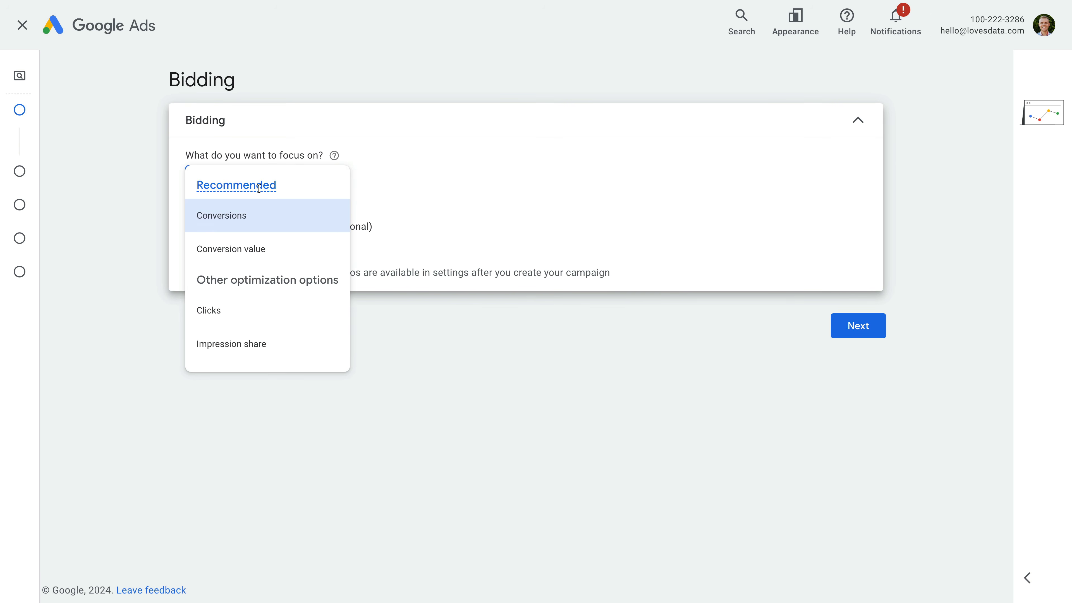
{"action": "mouse_move", "coordinate": [259, 189]}
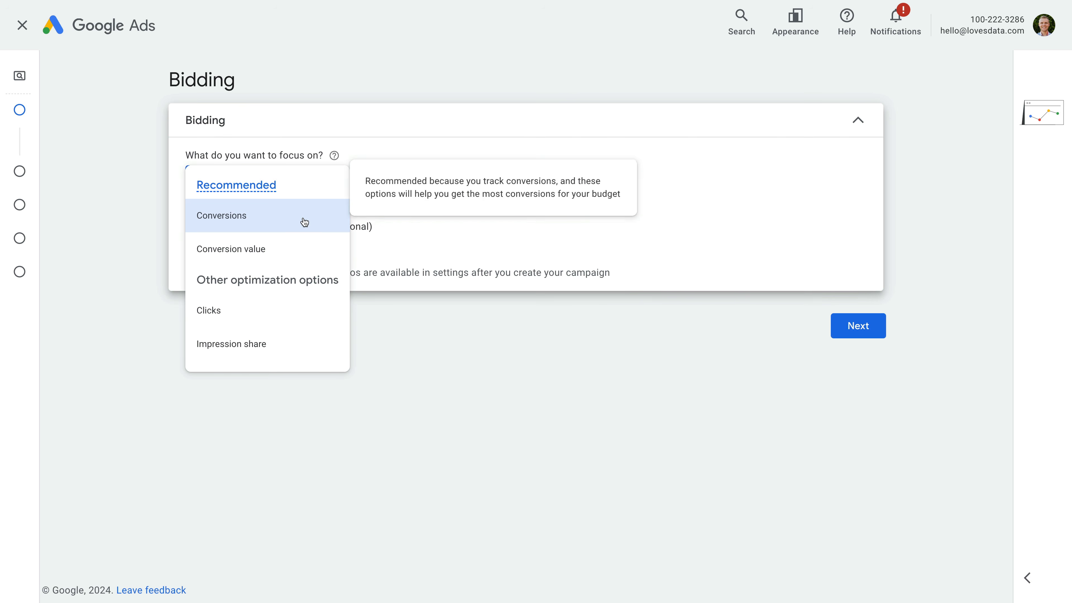
{"action": "mouse_move", "coordinate": [305, 223]}
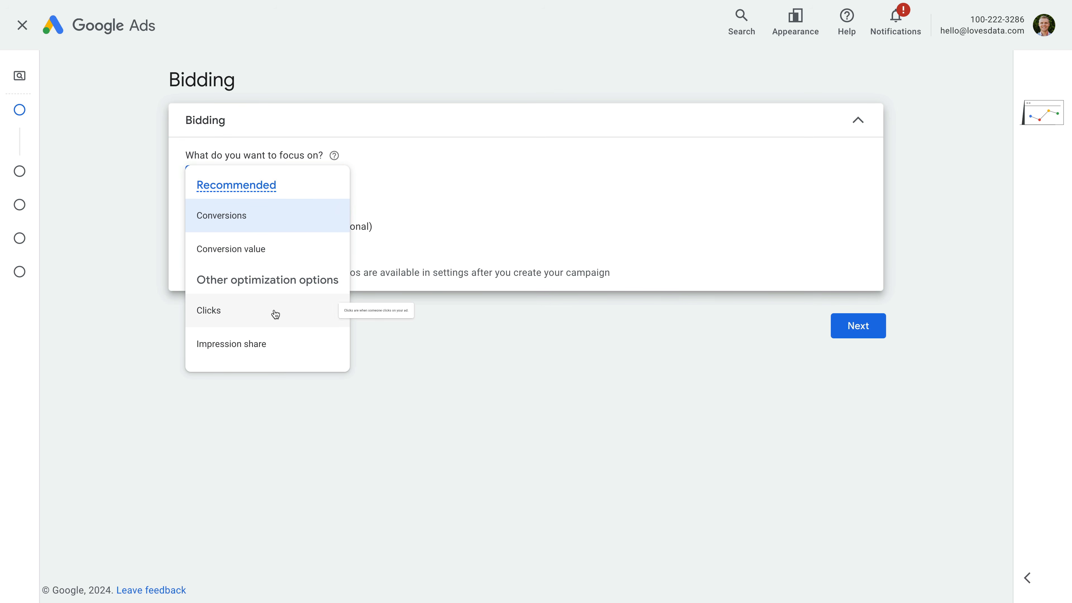
{"action": "mouse_move", "coordinate": [294, 345]}
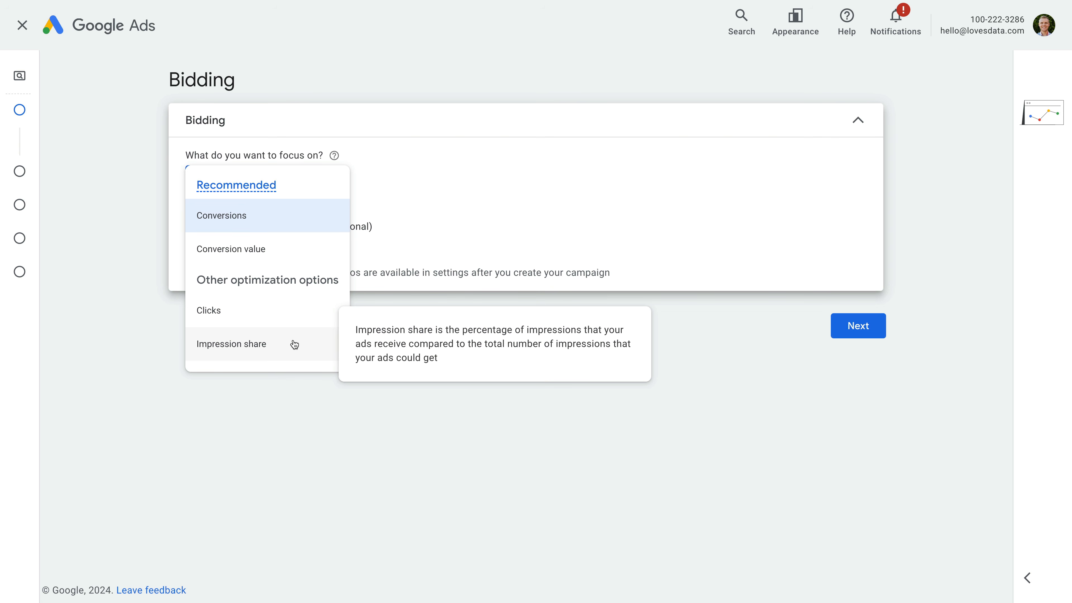
{"action": "left_click", "coordinate": [270, 318]}
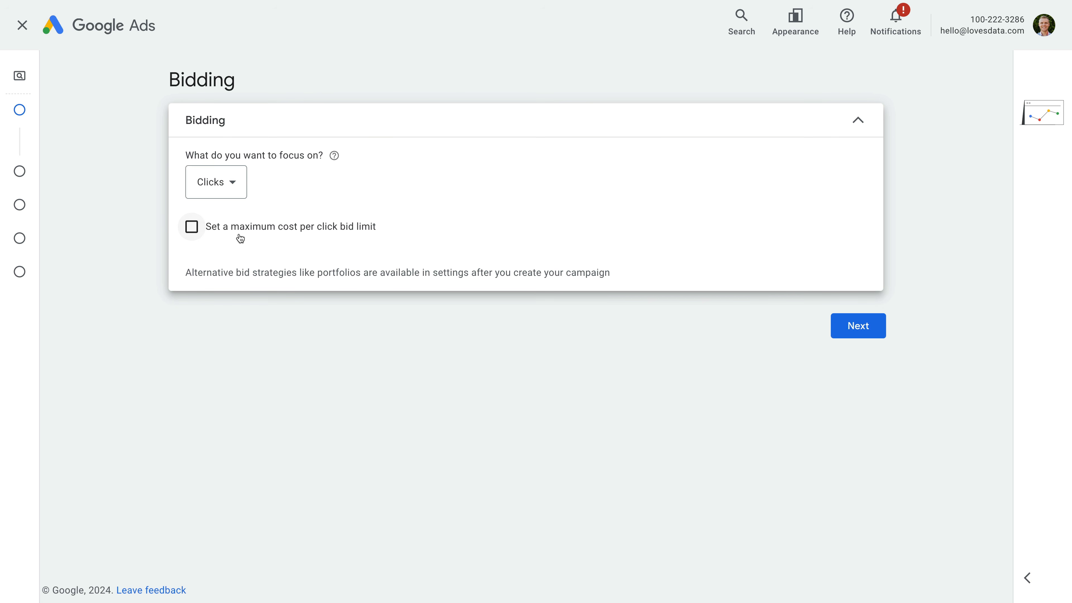
Step: Set a maximum cost per click bid limit of A$2.00 and continue to the campaign settings
{"action": "left_click", "coordinate": [216, 230]}
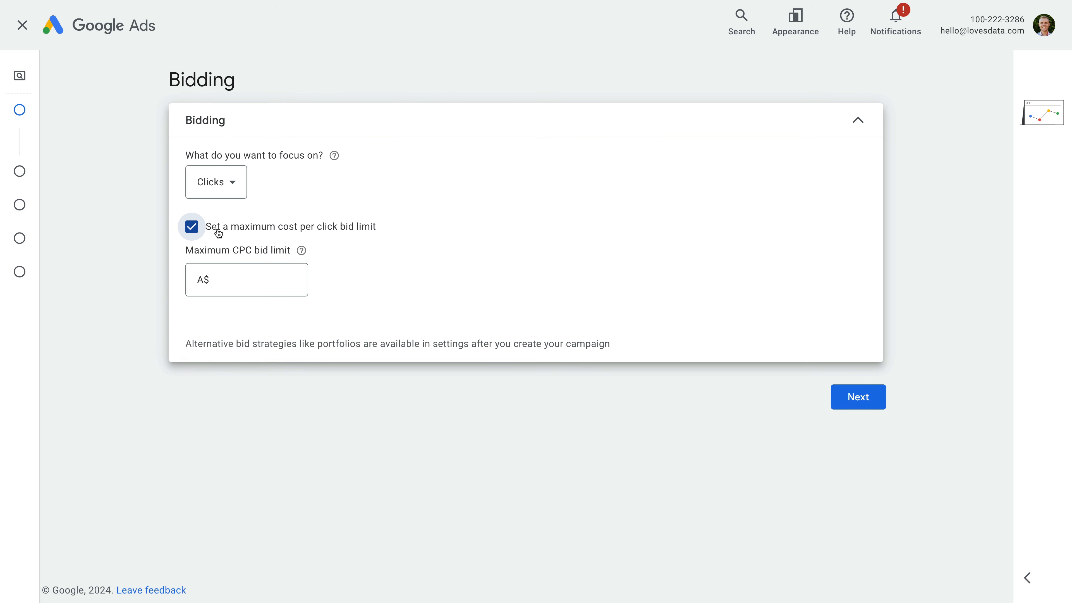
{"action": "left_click", "coordinate": [235, 275]}
{"action": "type", "text": "2"}
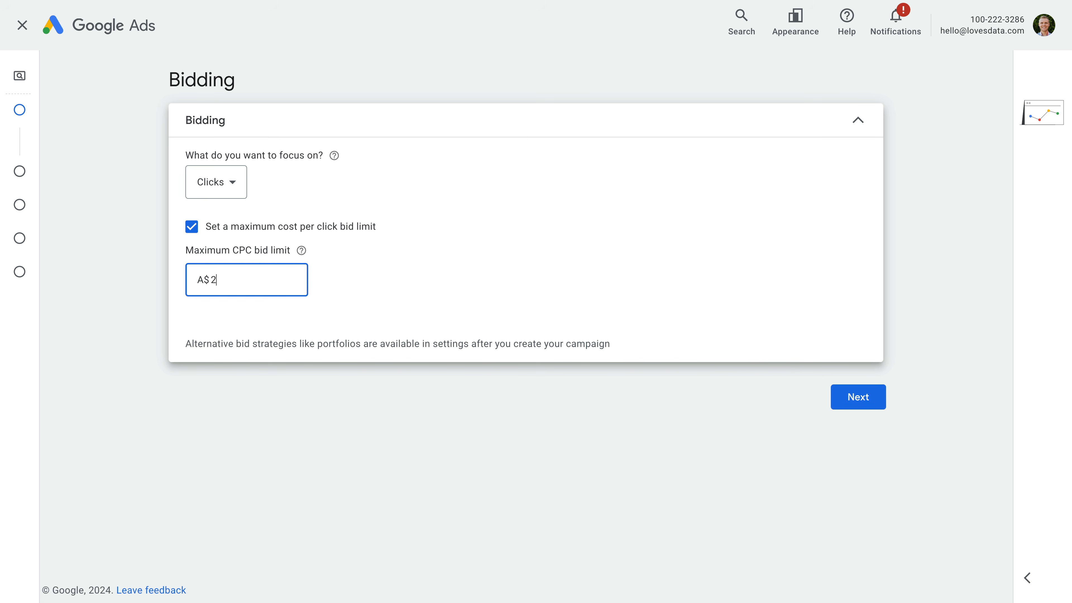
{"action": "type", "text": ".00"}
{"action": "left_click", "coordinate": [874, 407]}
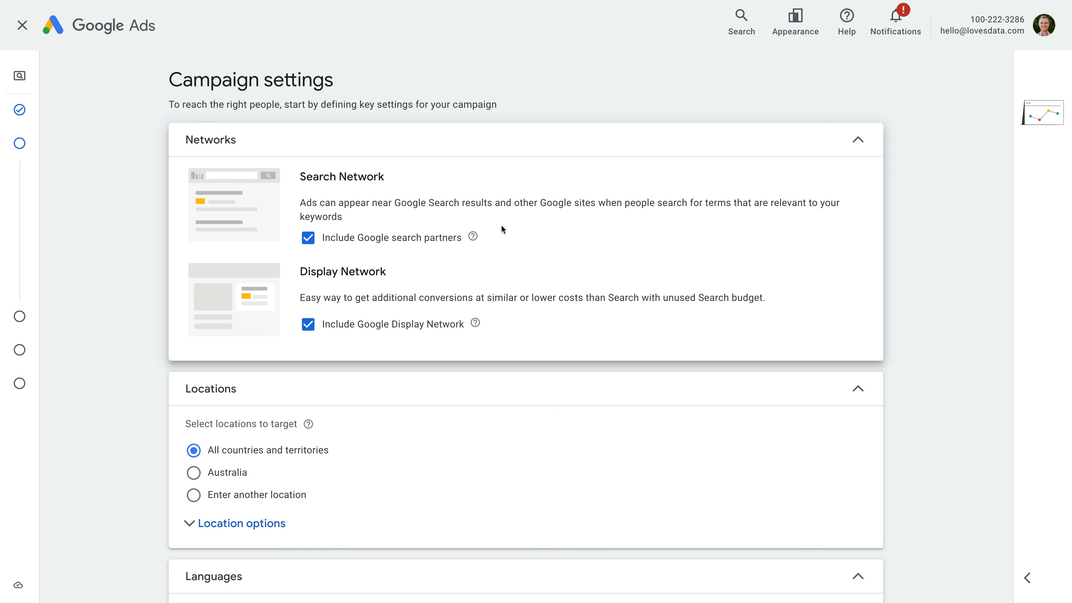
Step: Exclude Google search partners and the Google Display Network from the campaign's networks
{"action": "left_click", "coordinate": [312, 241]}
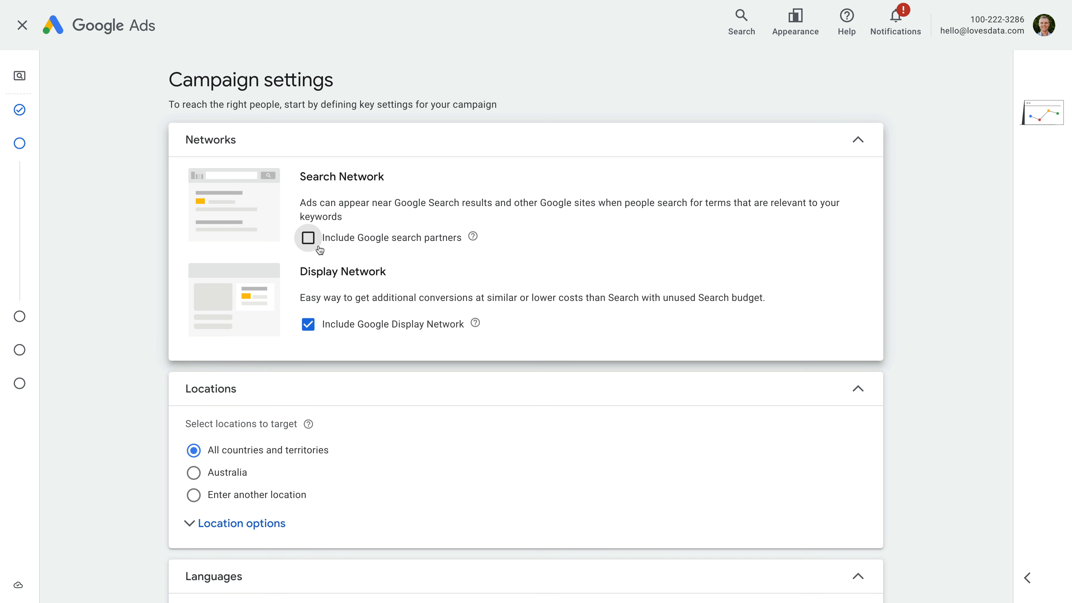
{"action": "left_click", "coordinate": [308, 328]}
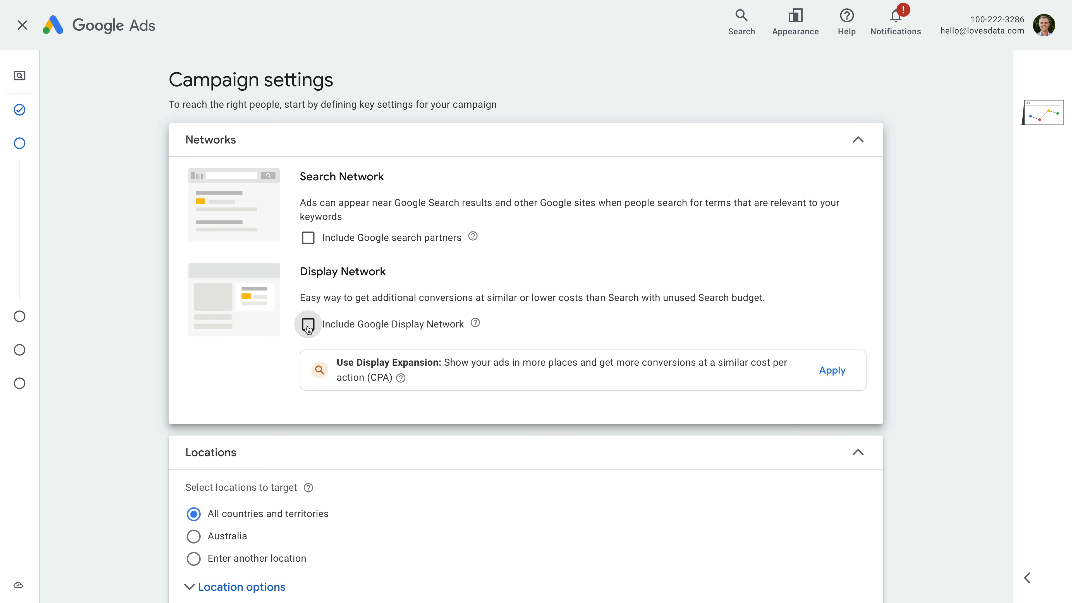
Step: Switch location targeting to a custom location and target the city of Sydney, New South Wales, Australia
{"action": "scroll", "coordinate": [308, 327], "scroll_direction": "down", "scroll_amount": 6}
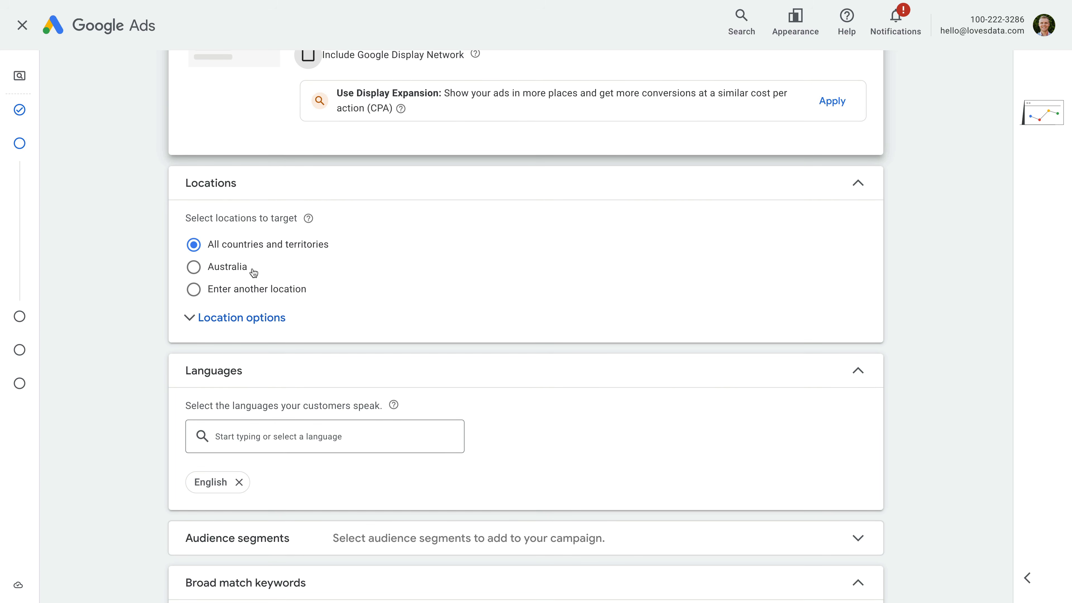
{"action": "left_click", "coordinate": [254, 292]}
{"action": "left_click", "coordinate": [281, 330]}
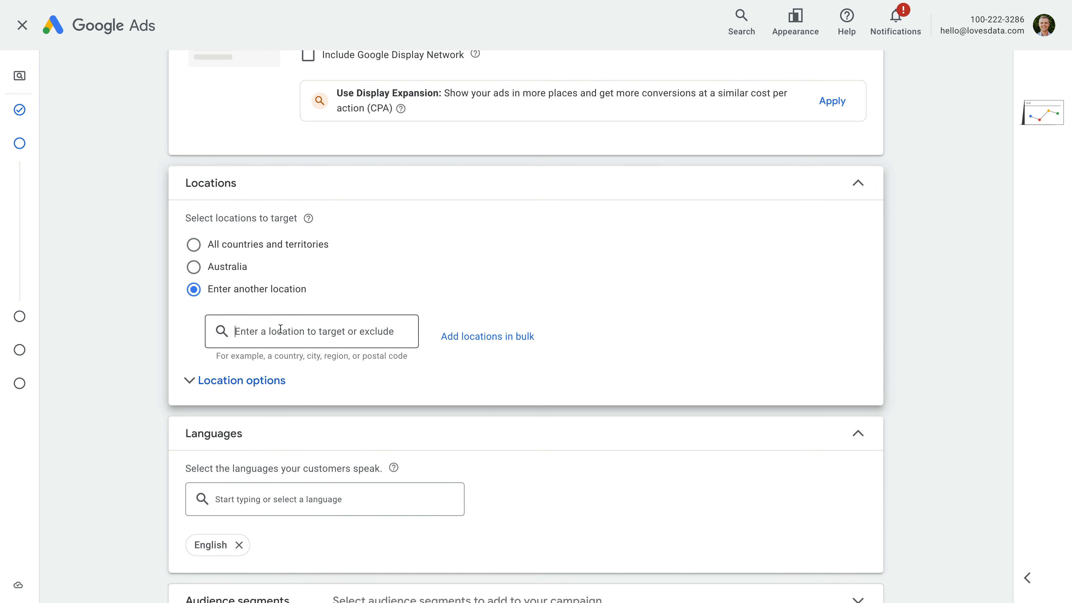
{"action": "type", "text": "Sydney"}
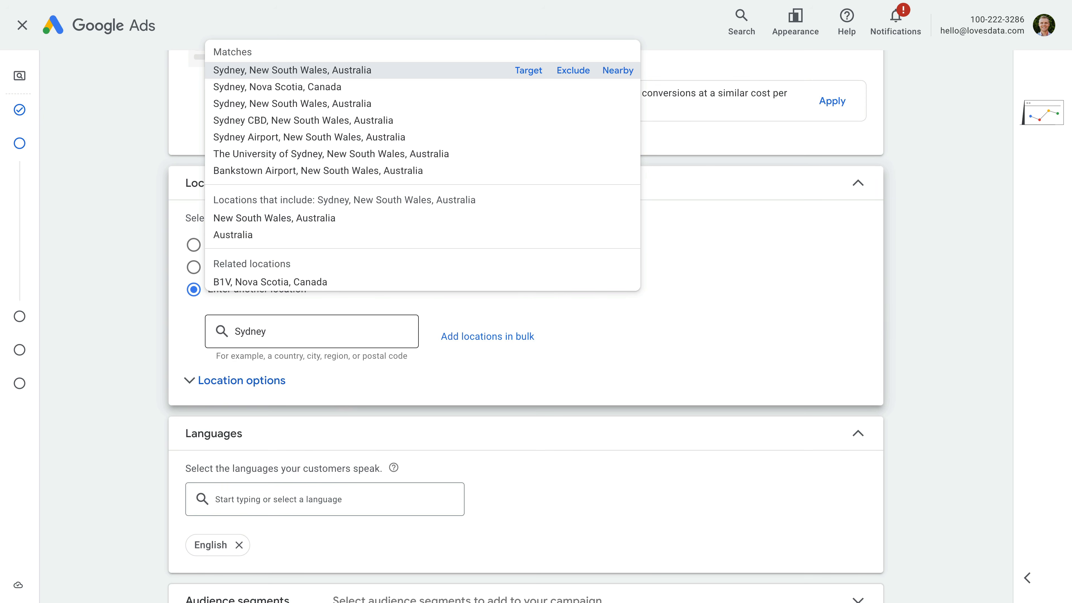
{"action": "left_click", "coordinate": [522, 73]}
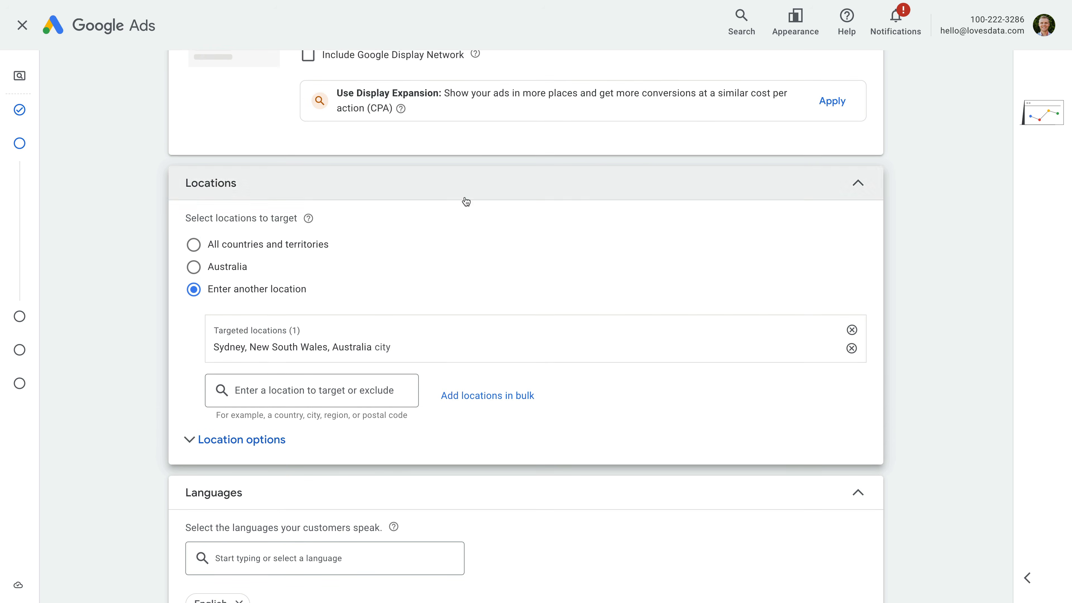
Step: Add the city of Melbourne, Victoria, Australia as another targeted location
{"action": "left_click", "coordinate": [310, 388]}
{"action": "type", "text": "M"}
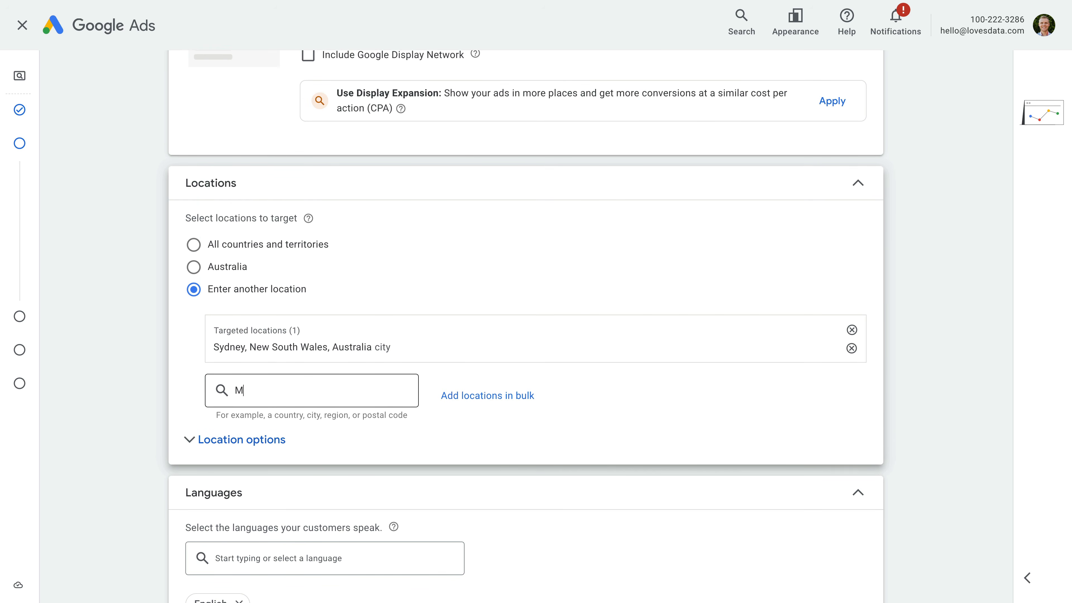
{"action": "type", "text": "elbourne"}
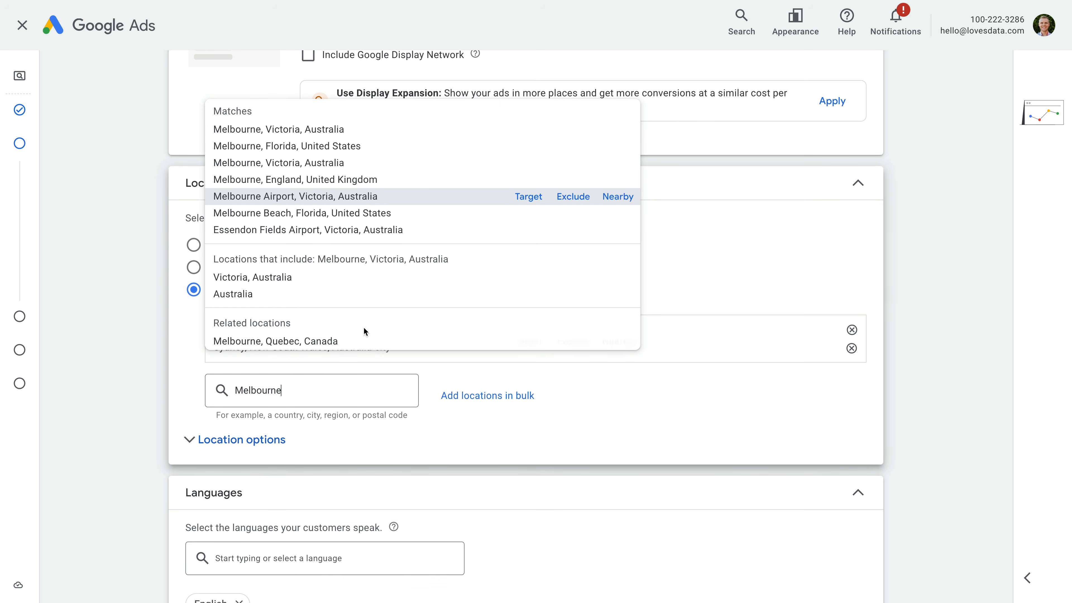
{"action": "left_click", "coordinate": [530, 129]}
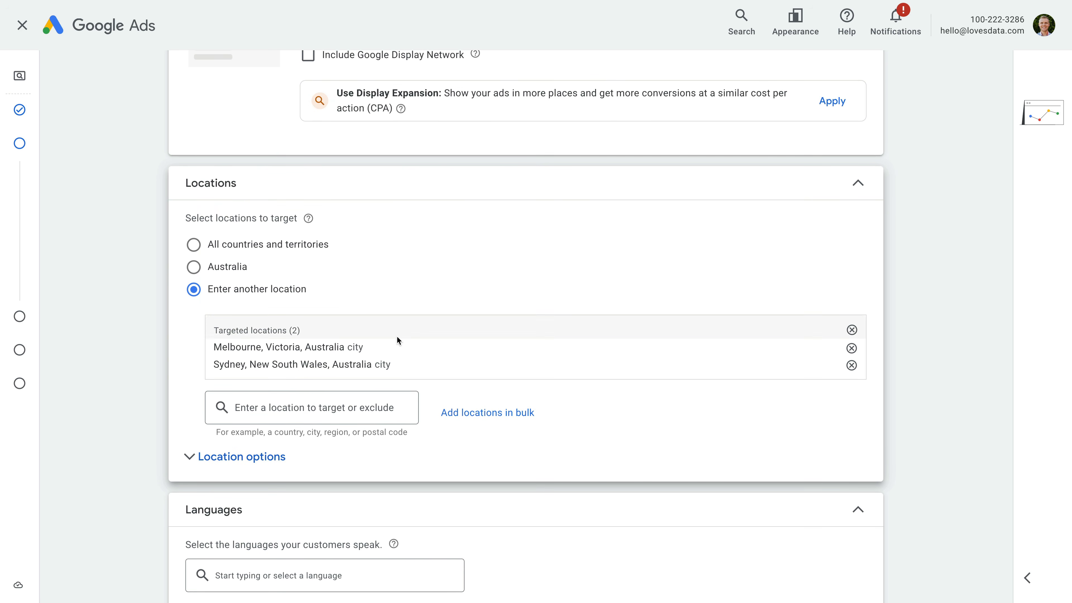
Step: Restrict the location options to "Presence: People in or regularly in your targeted locations"
{"action": "left_click", "coordinate": [279, 466]}
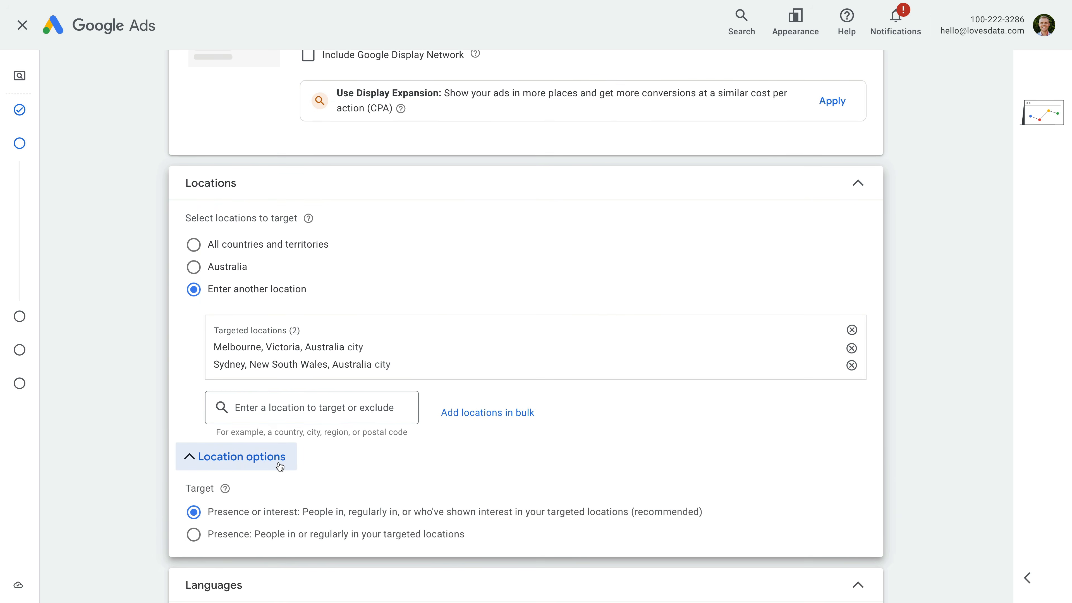
{"action": "scroll", "coordinate": [341, 460], "scroll_direction": "down", "scroll_amount": 4}
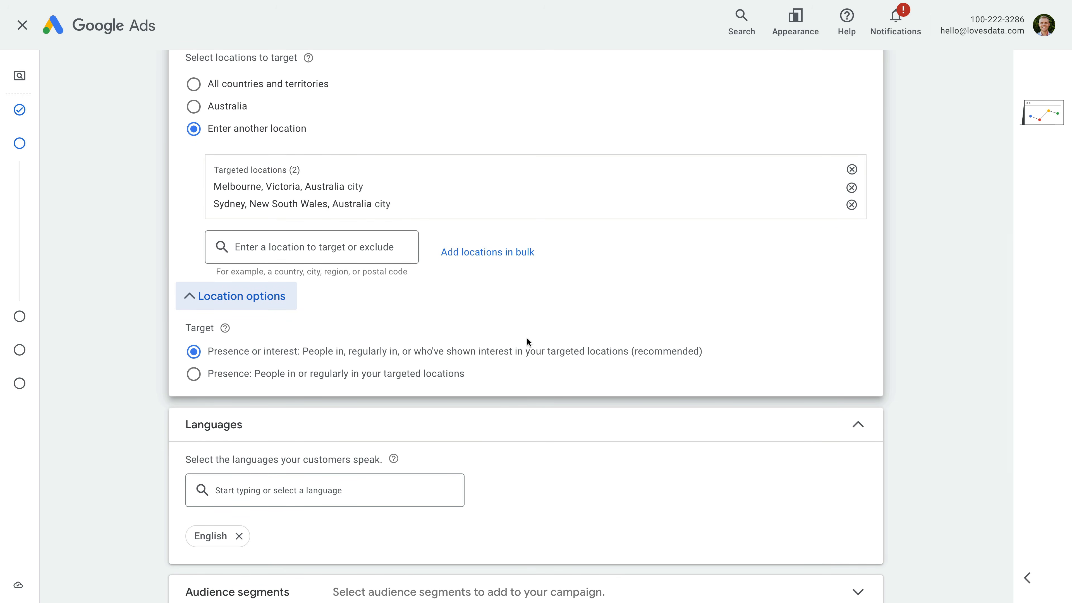
{"action": "left_click", "coordinate": [254, 381]}
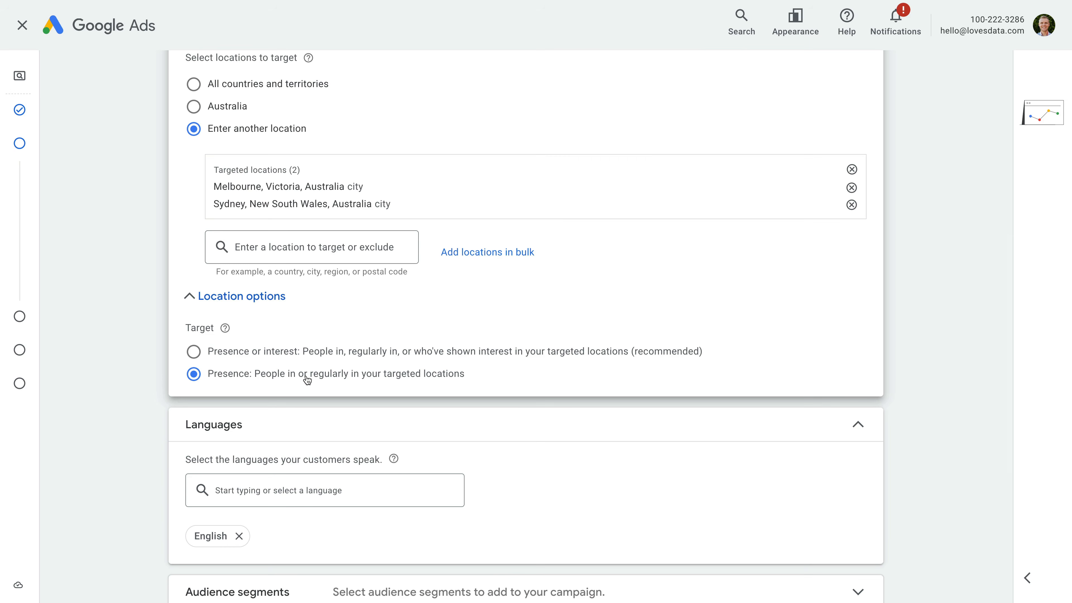
Step: Review the campaign's language setting and look over the audience segments section without selecting any segment
{"action": "scroll", "coordinate": [307, 380], "scroll_direction": "down", "scroll_amount": 4}
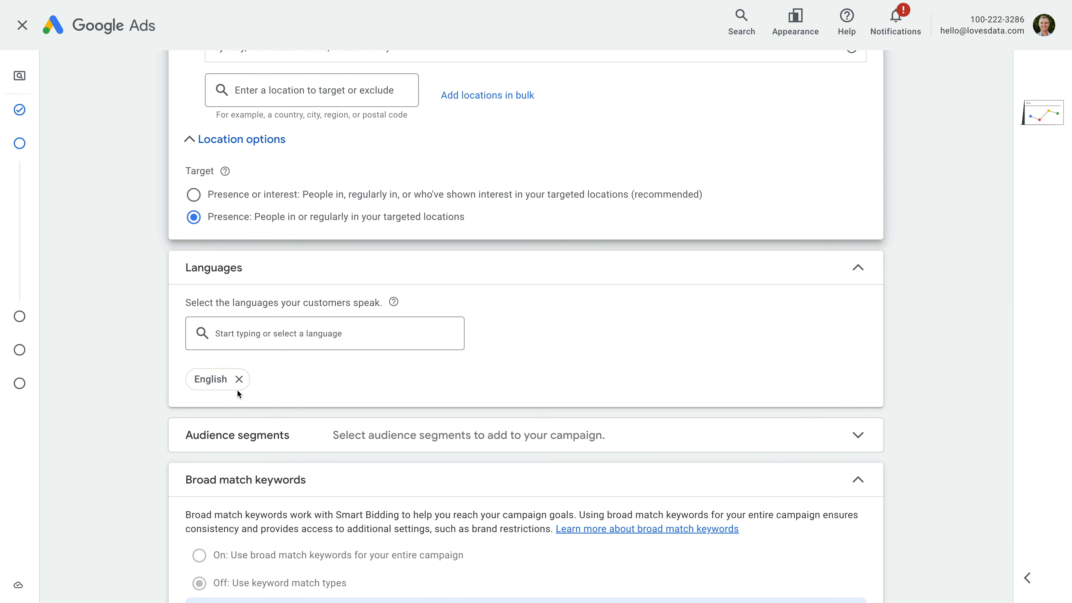
{"action": "scroll", "coordinate": [289, 382], "scroll_direction": "down", "scroll_amount": 2}
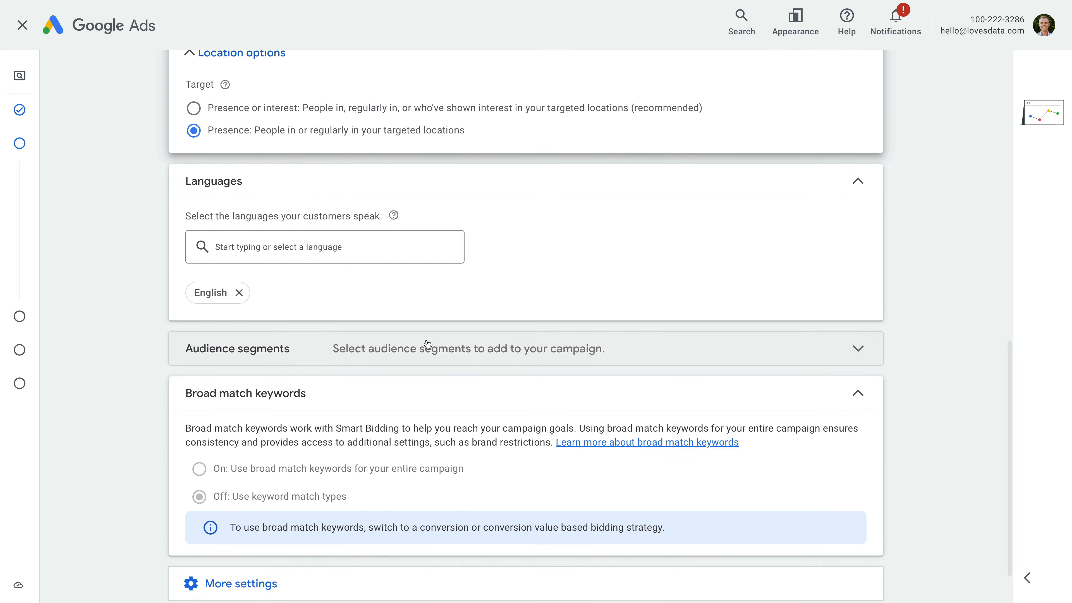
{"action": "left_click", "coordinate": [429, 345]}
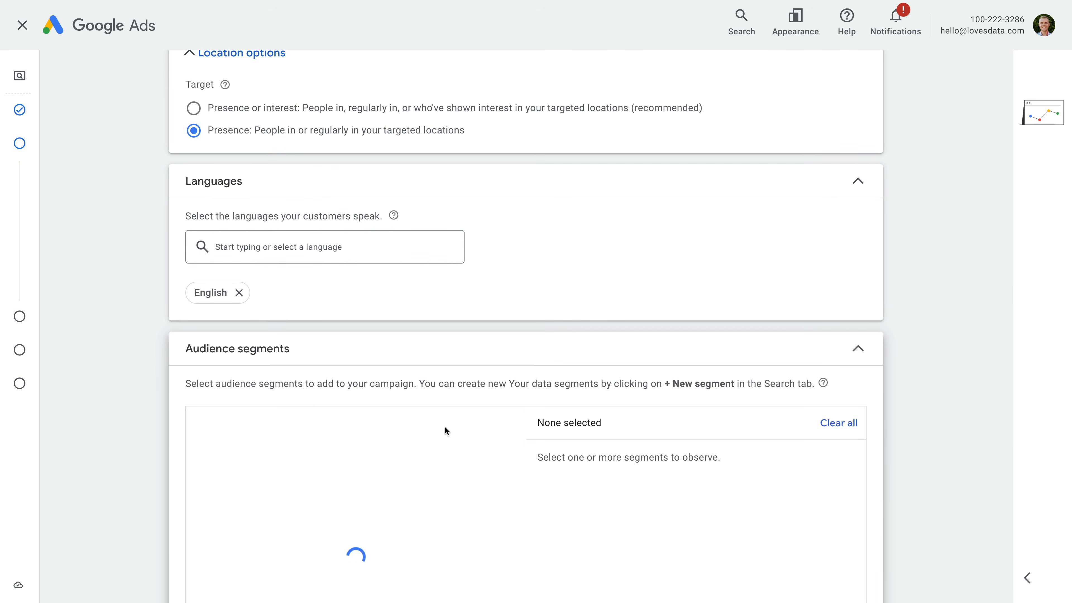
{"action": "scroll", "coordinate": [445, 427], "scroll_direction": "down", "scroll_amount": 2}
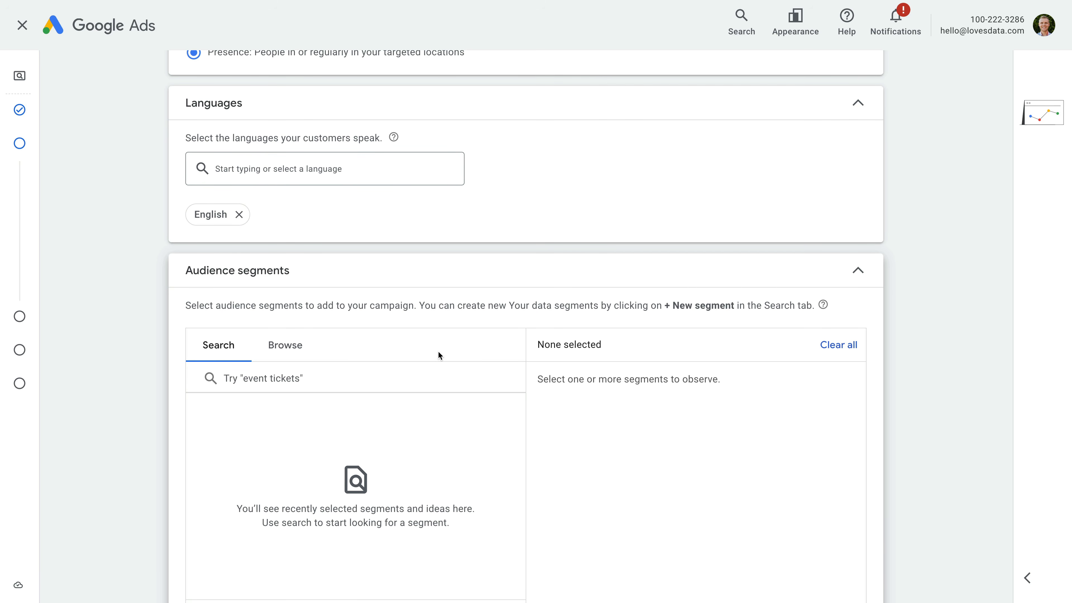
{"action": "left_click", "coordinate": [426, 280]}
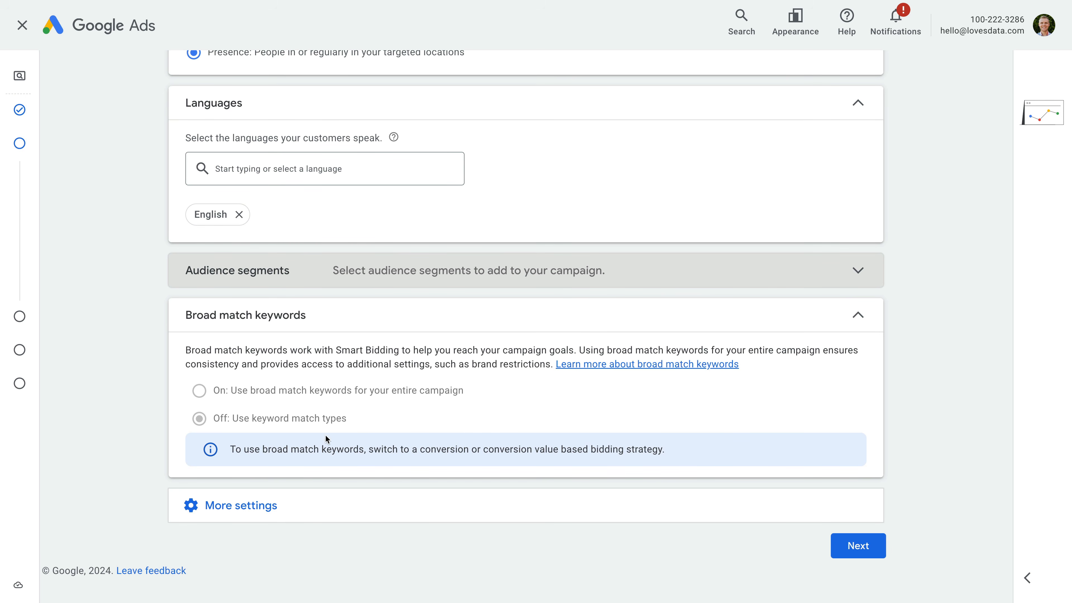
Step: Review the campaign's additional settings, such as ad rotation and ad schedule, and continue to keywords and ads
{"action": "left_click", "coordinate": [285, 508]}
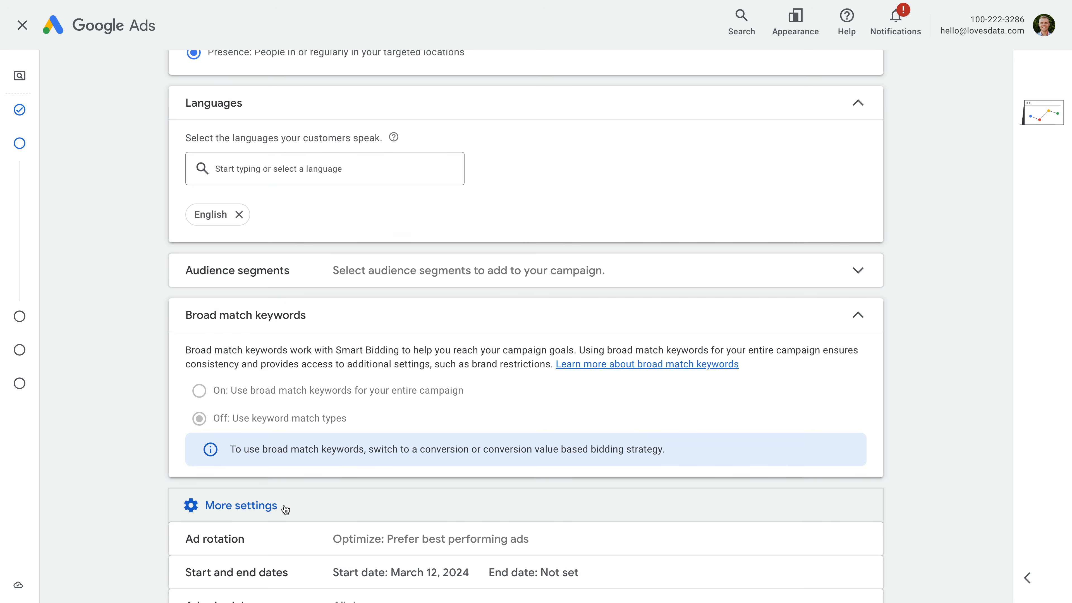
{"action": "scroll", "coordinate": [286, 510], "scroll_direction": "down", "scroll_amount": 4}
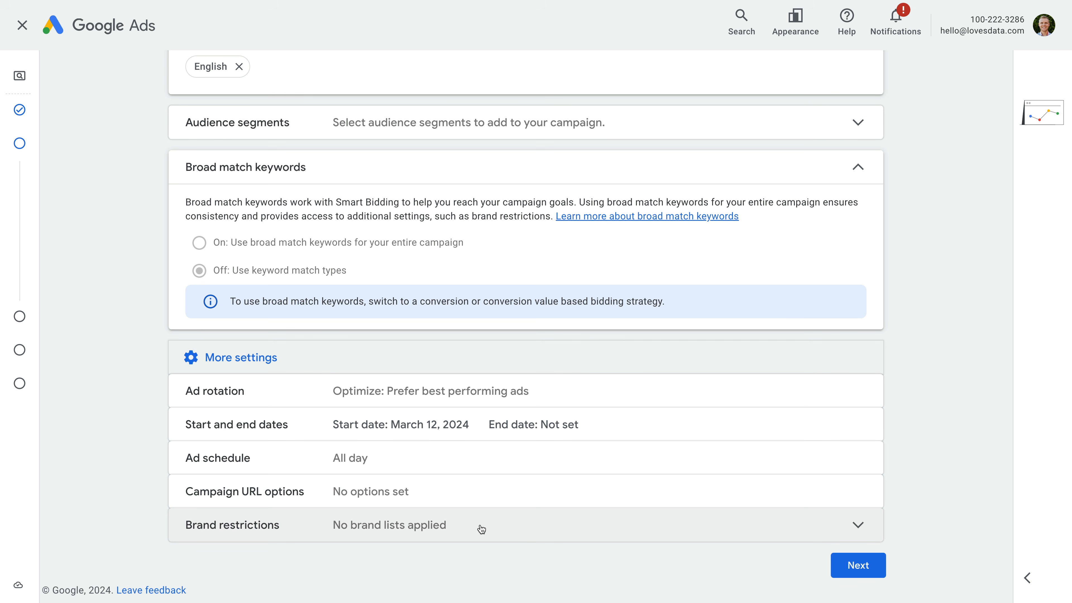
{"action": "left_click", "coordinate": [868, 566]}
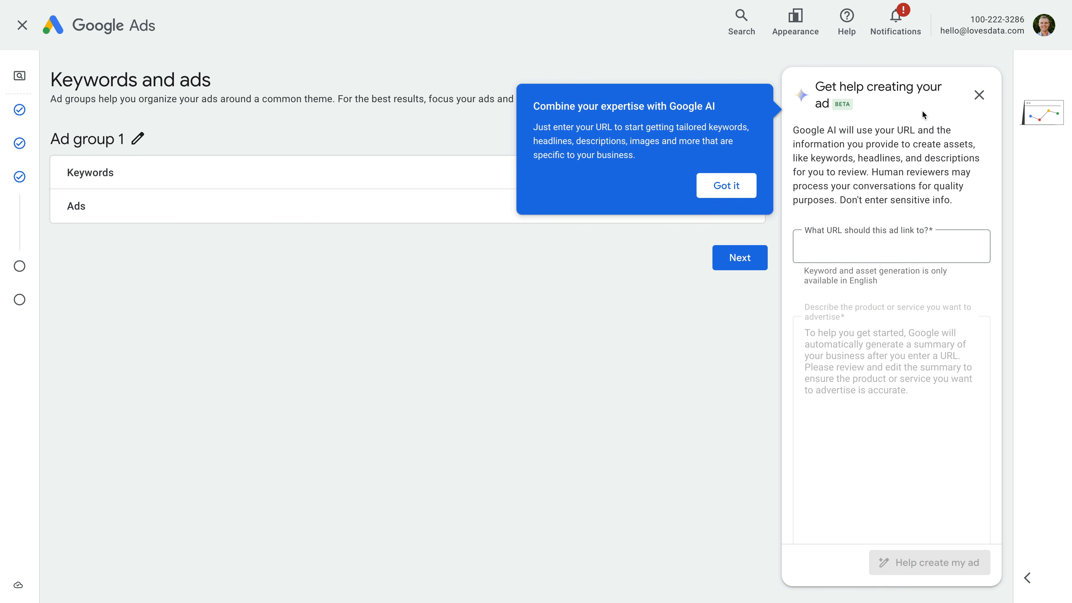
Step: Dismiss the Google AI tip and rename the ad group as "General"
{"action": "left_click", "coordinate": [725, 186]}
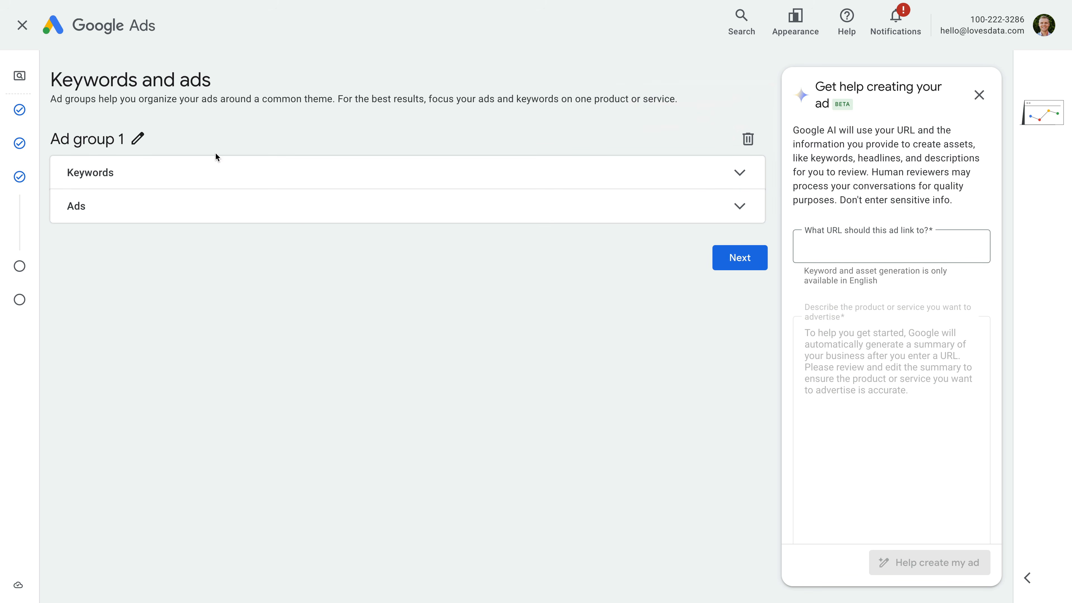
{"action": "left_click", "coordinate": [136, 144]}
{"action": "triple_click", "coordinate": [134, 140]}
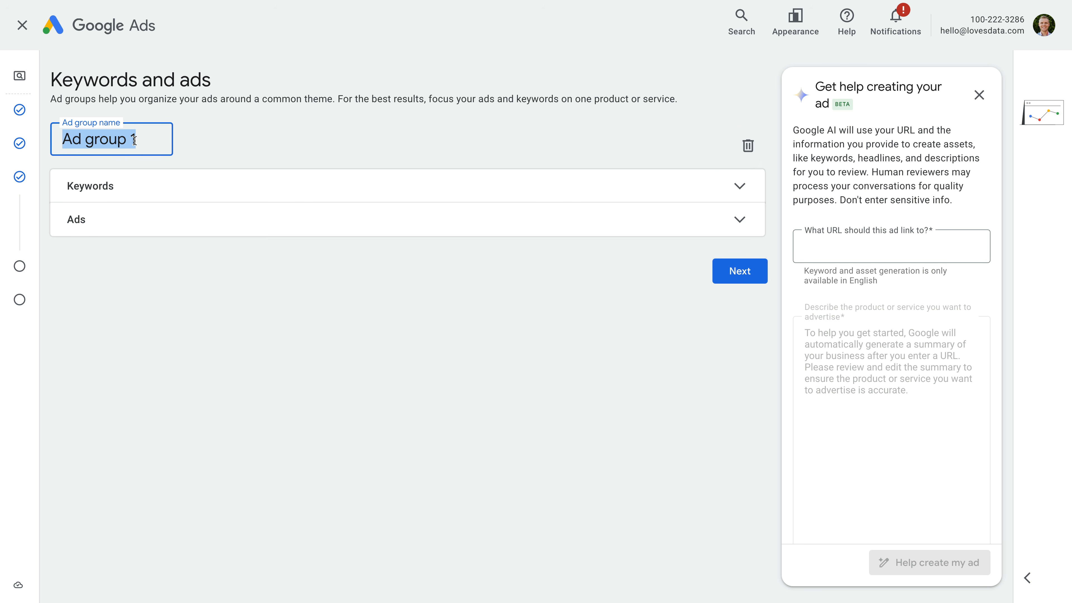
{"action": "type", "text": "General"}
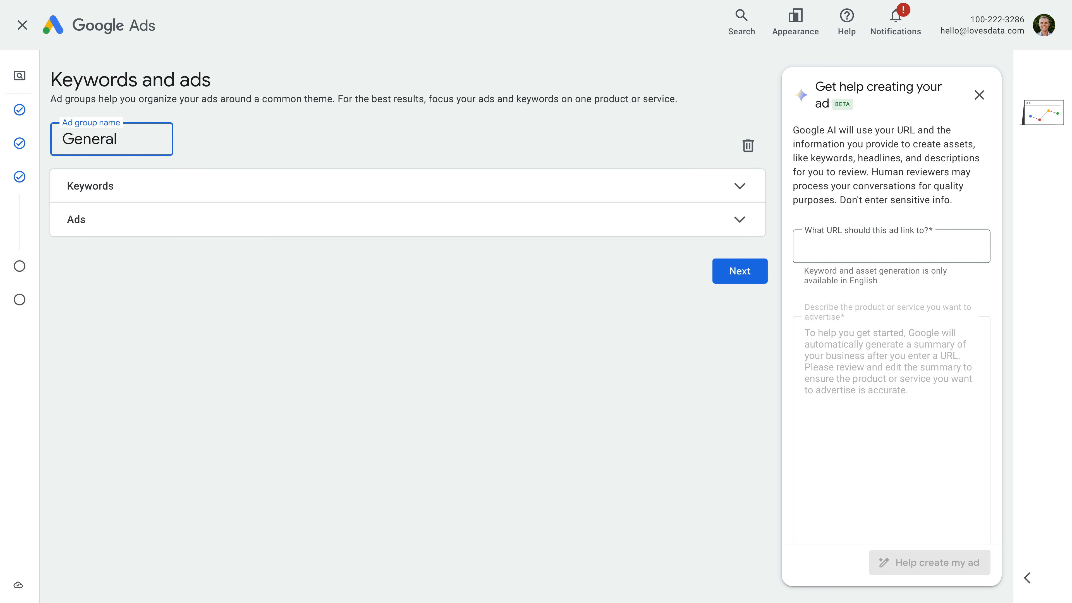
{"action": "left_click", "coordinate": [223, 146]}
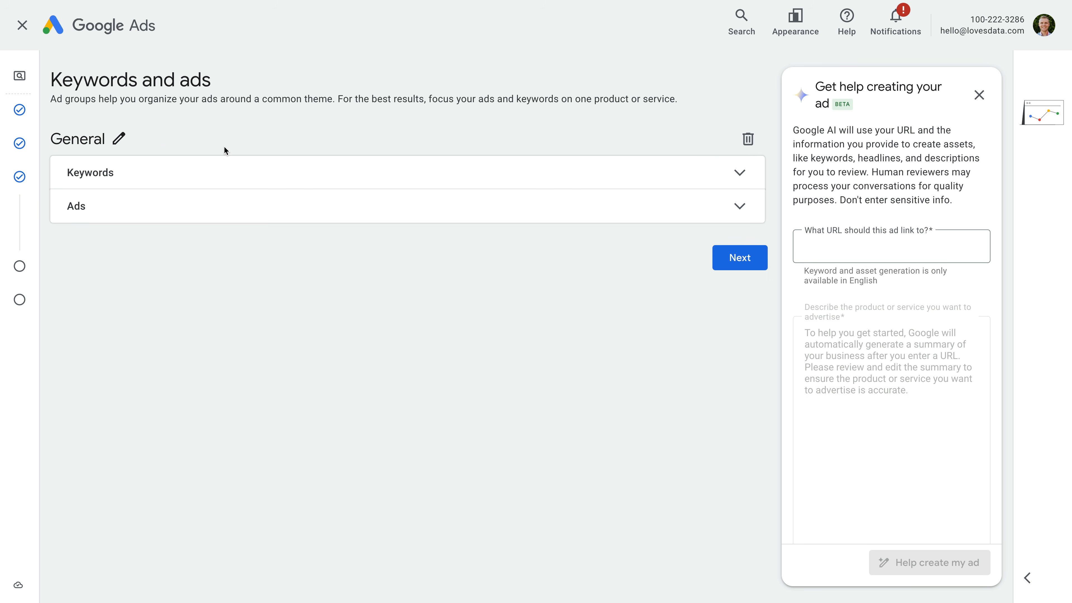
Step: Open the ad group's keywords, choosing to create the ad yourself instead of using AI suggestions, and bring up keyword entry
{"action": "left_click", "coordinate": [243, 175]}
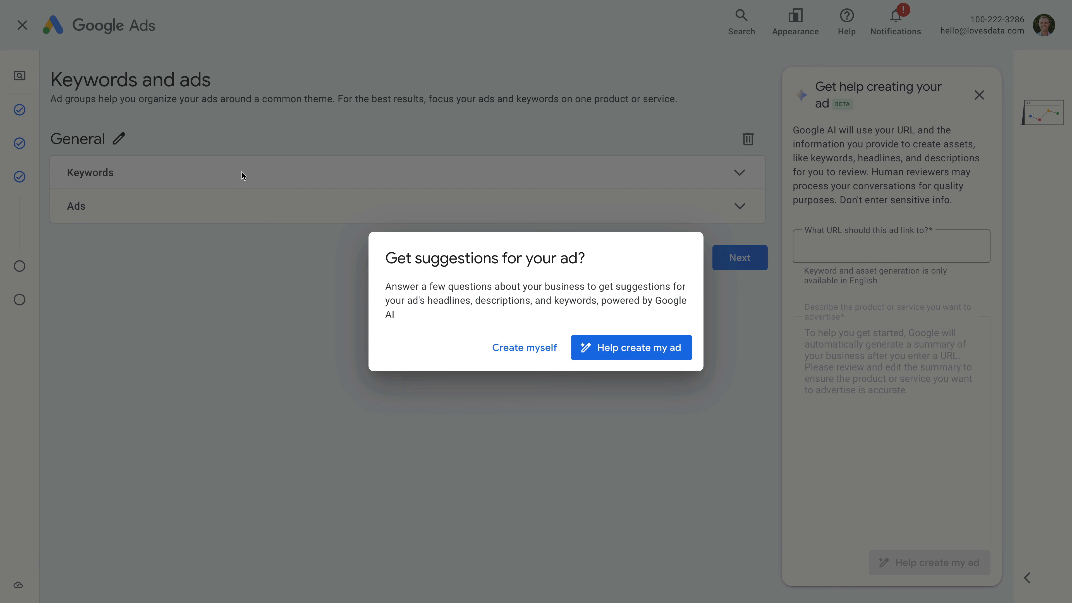
{"action": "left_click", "coordinate": [530, 349]}
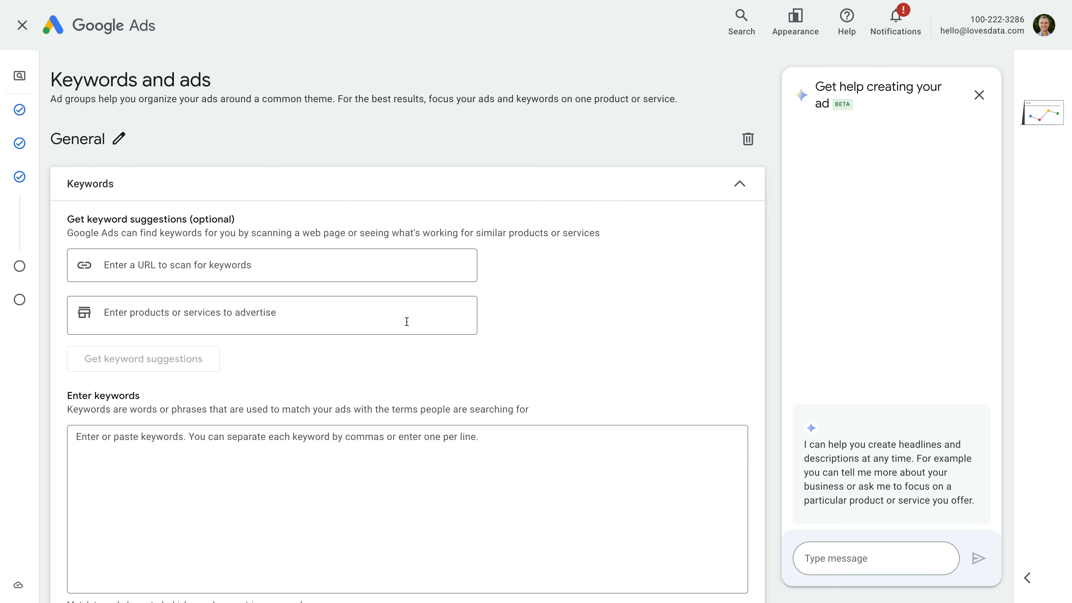
{"action": "scroll", "coordinate": [407, 321], "scroll_direction": "down", "scroll_amount": 3}
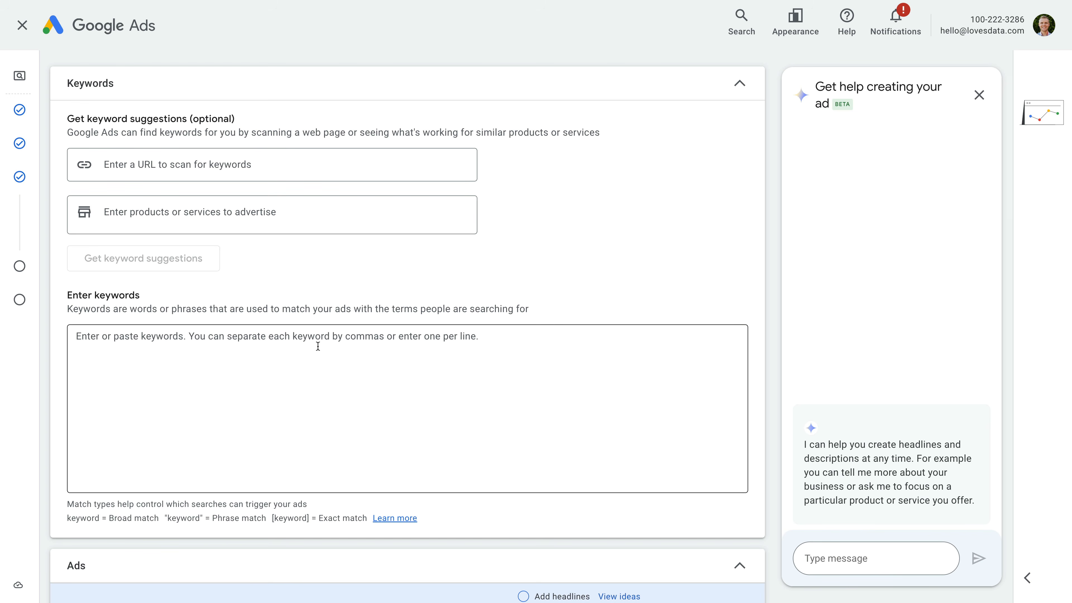
Step: Enter the keywords "google analytics glossary" and "google analytics glossary of terms" for the General ad group, one per line
{"action": "left_click", "coordinate": [317, 346]}
{"action": "type", "text": "go"}
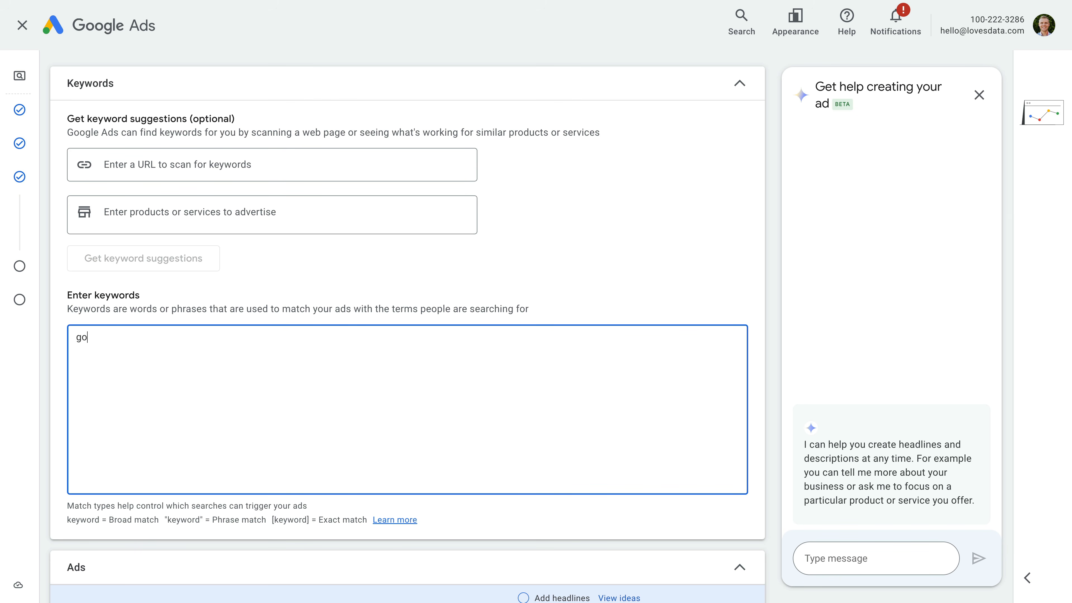
{"action": "type", "text": "ogle analytics glossary google an"}
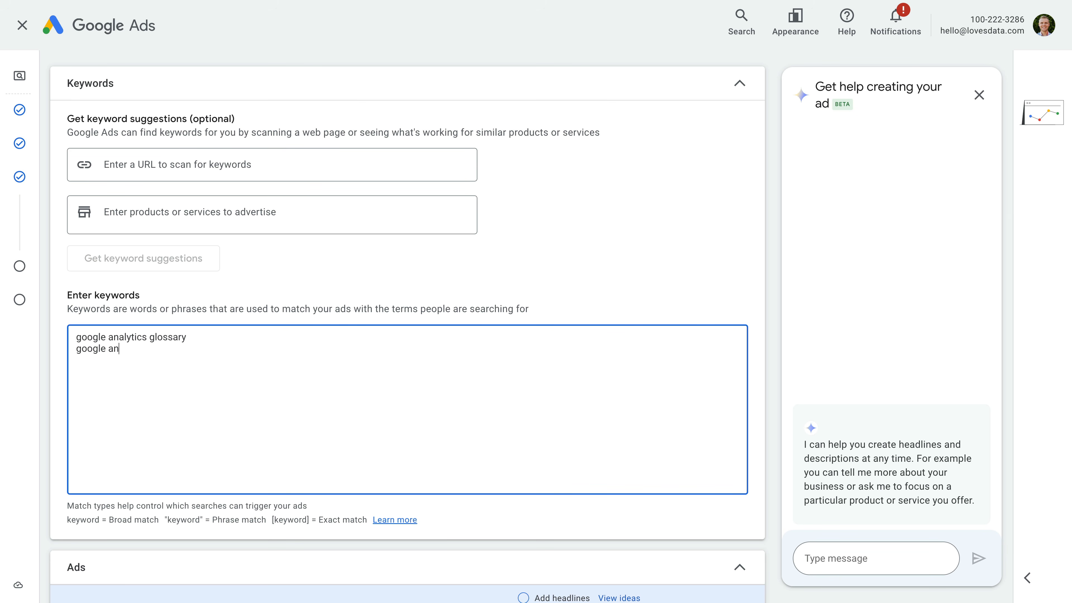
{"action": "type", "text": "alytics glossary of terms"}
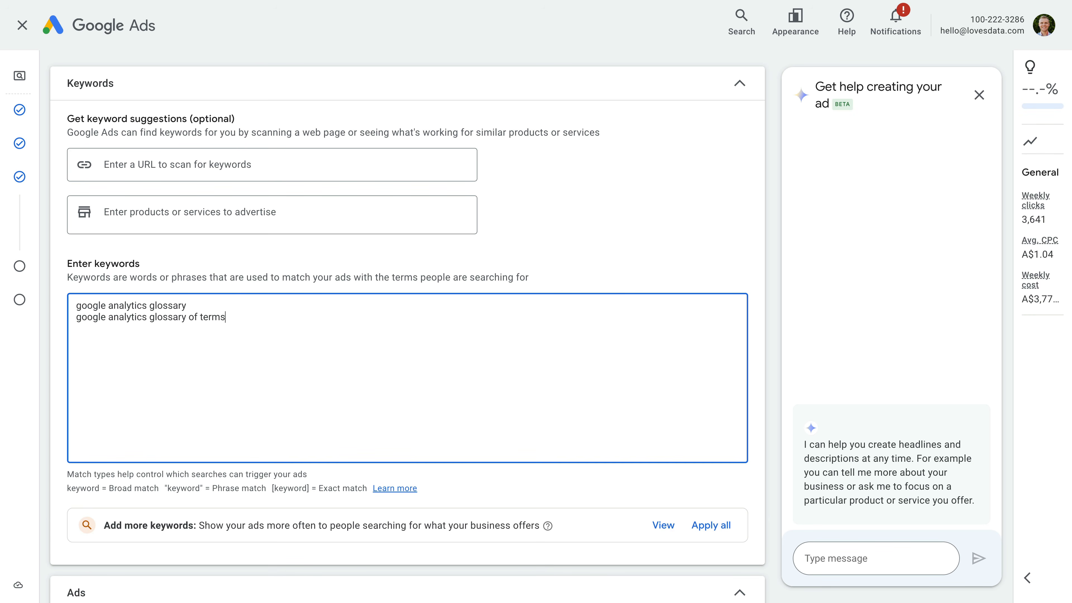
{"action": "left_click", "coordinate": [62, 348]}
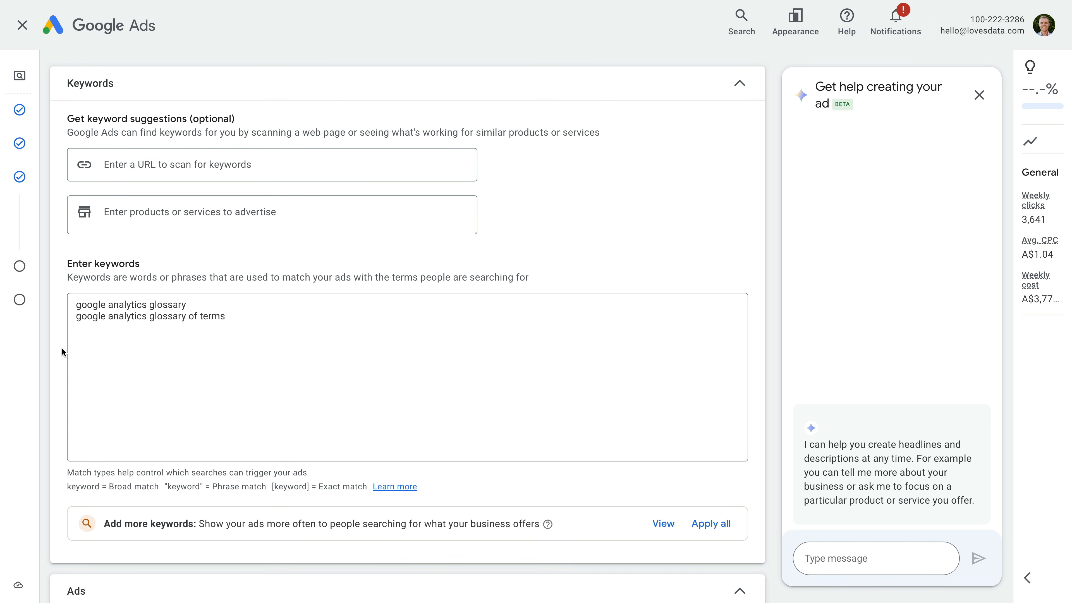
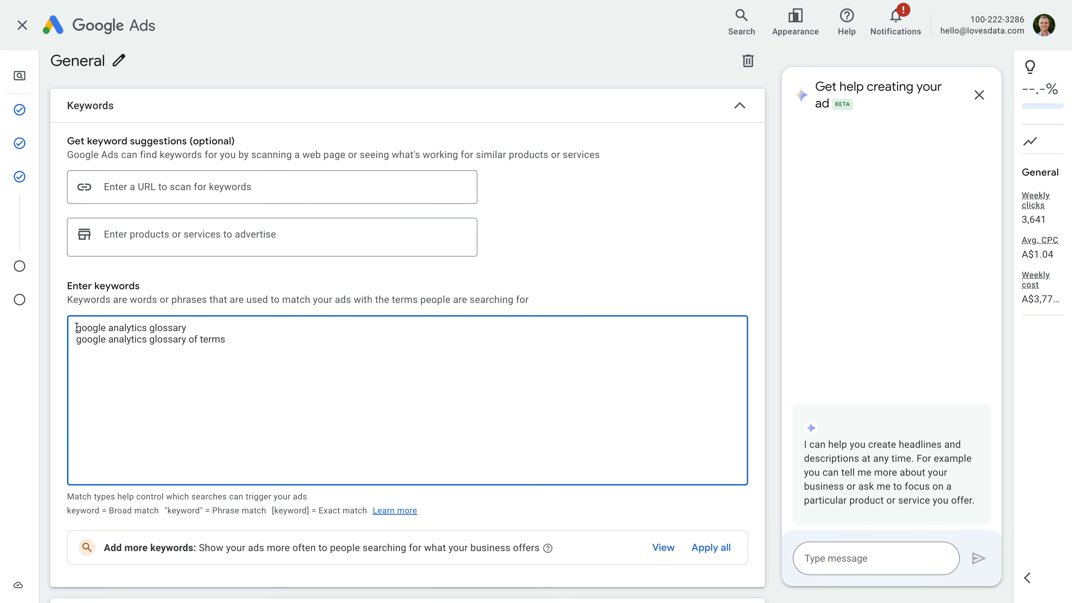
Step: Convert both keywords to phrase match by enclosing each one in double quotation marks
{"action": "type", "text": "\""}
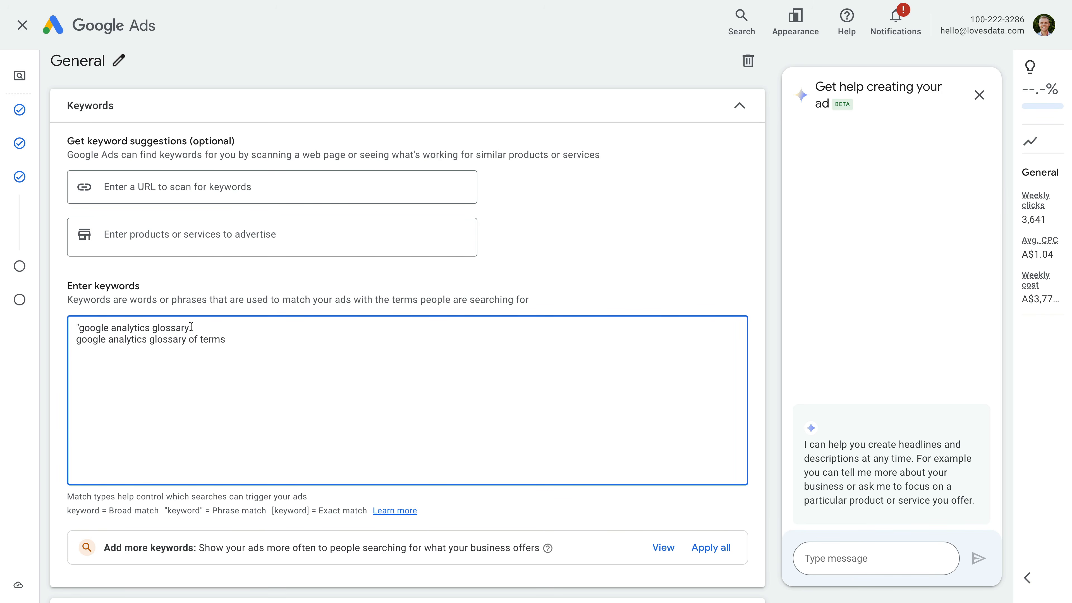
{"action": "left_click", "coordinate": [77, 340]}
{"action": "type", "text": "\""}
{"action": "left_click", "coordinate": [232, 339]}
{"action": "type", "text": "\""}
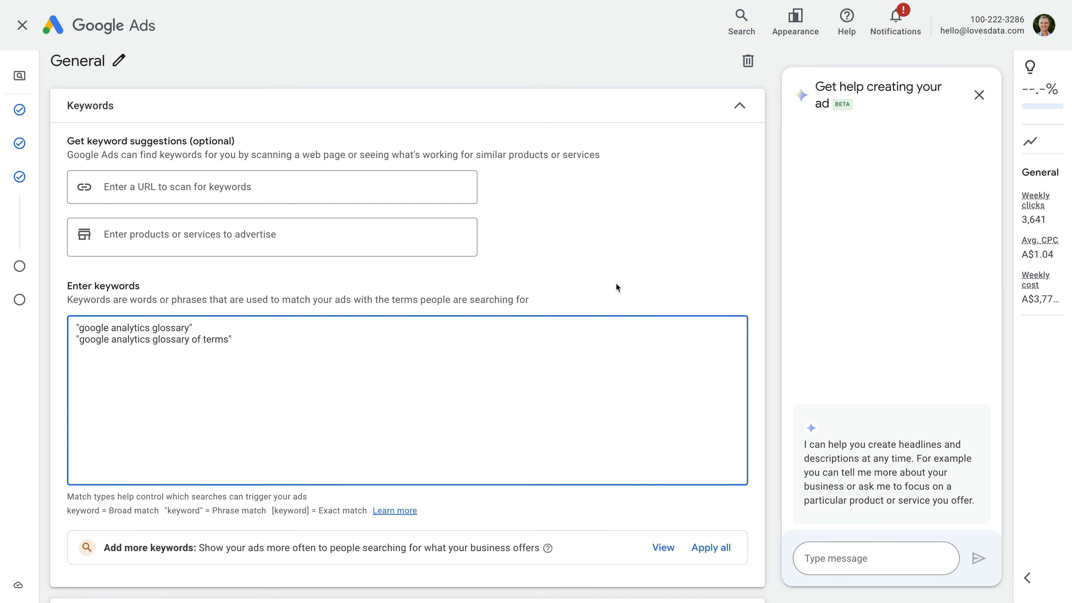
{"action": "left_click", "coordinate": [726, 274]}
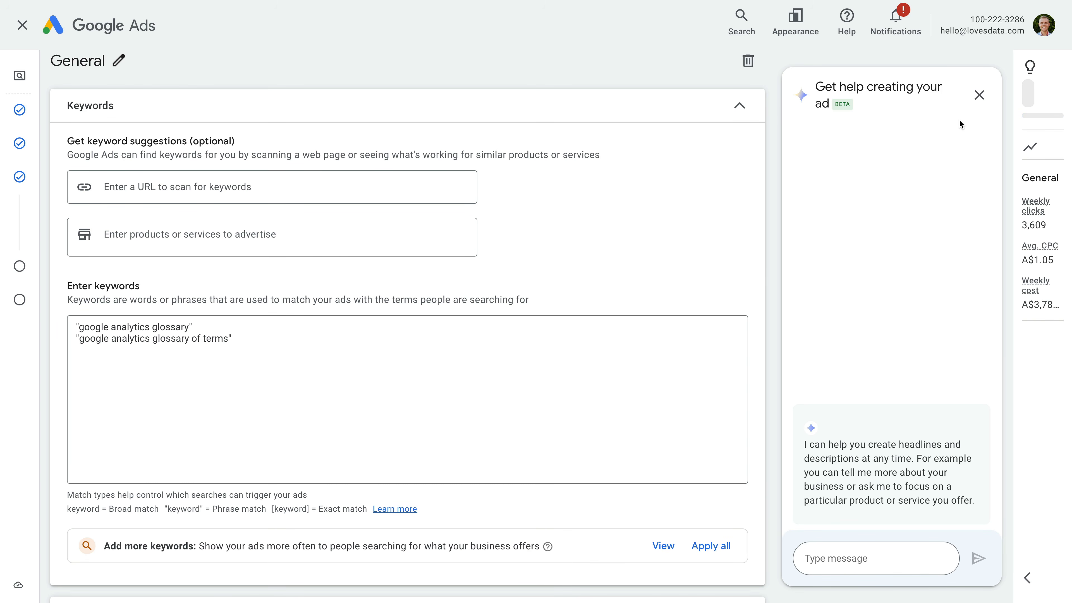
Step: Close the ad creation assistant, then expand the weekly estimates to examine the General ad group's clicks, average CPC and cost, and collapse them again
{"action": "left_click", "coordinate": [979, 95]}
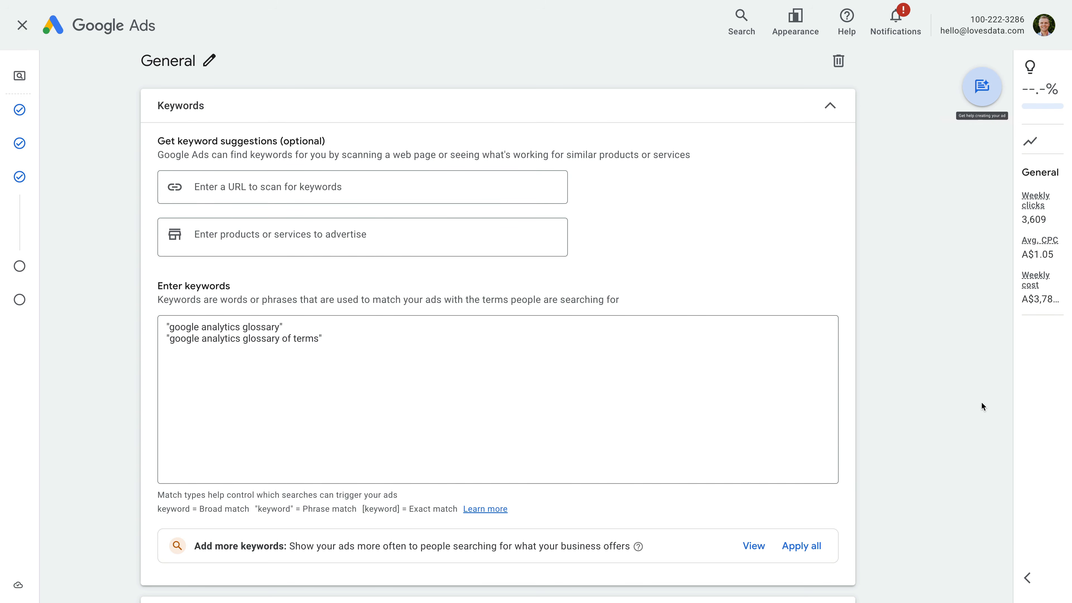
{"action": "left_click", "coordinate": [1027, 577]}
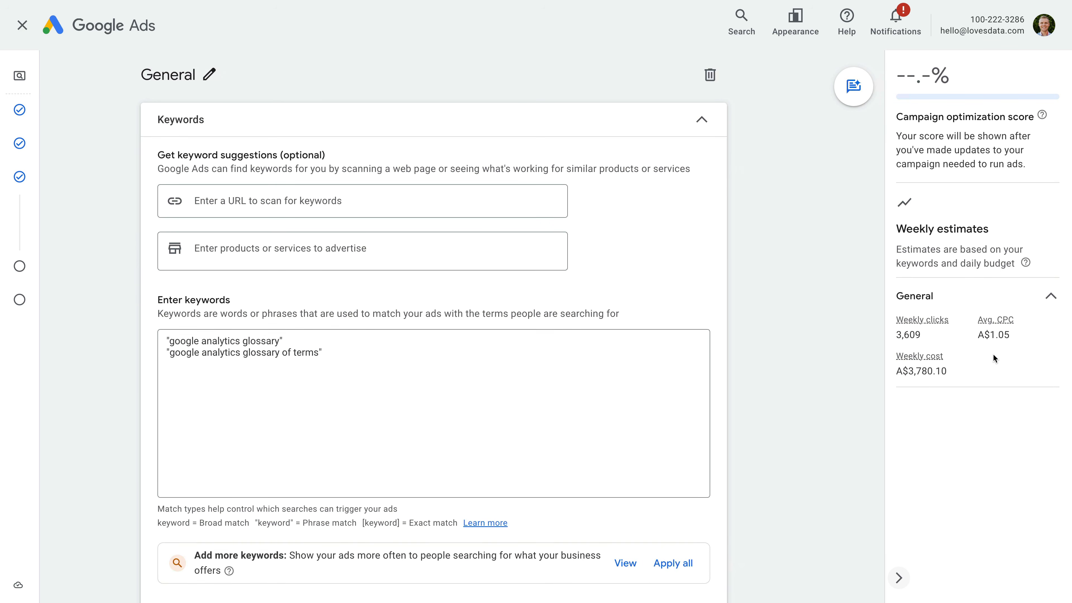
{"action": "left_click", "coordinate": [898, 577]}
{"action": "scroll", "coordinate": [821, 512], "scroll_direction": "down", "scroll_amount": 3}
{"action": "scroll", "coordinate": [821, 512], "scroll_direction": "down", "scroll_amount": 10}
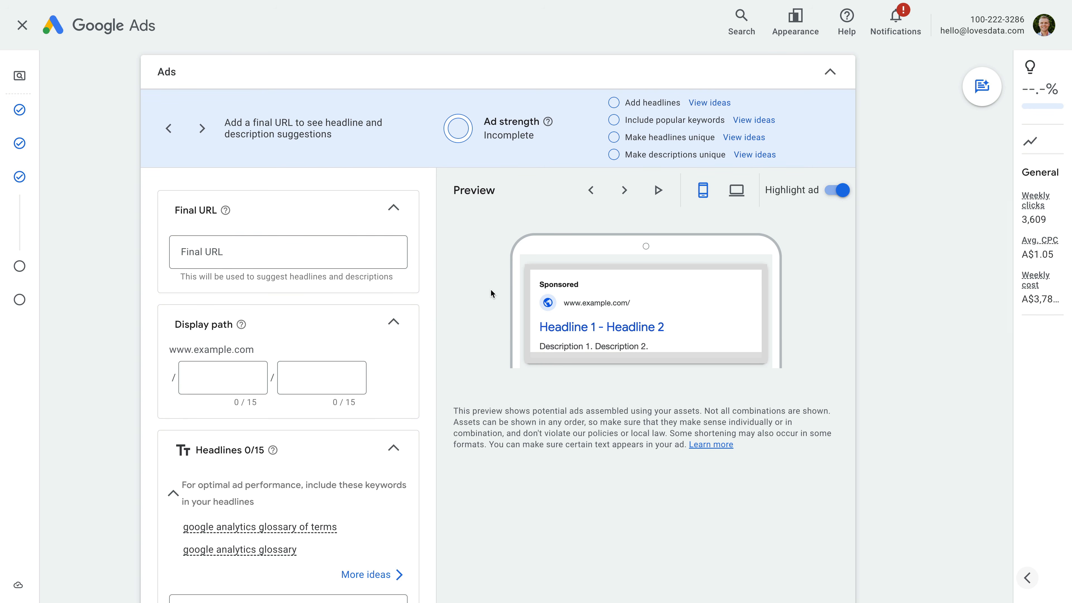
{"action": "left_click", "coordinate": [344, 259]}
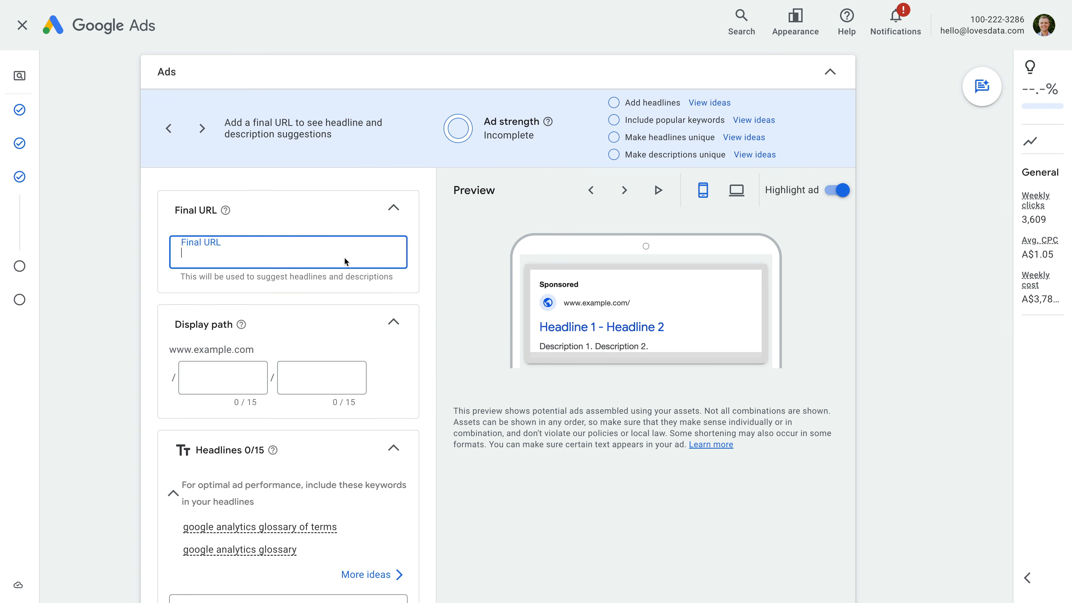
{"action": "type", "text": "https"}
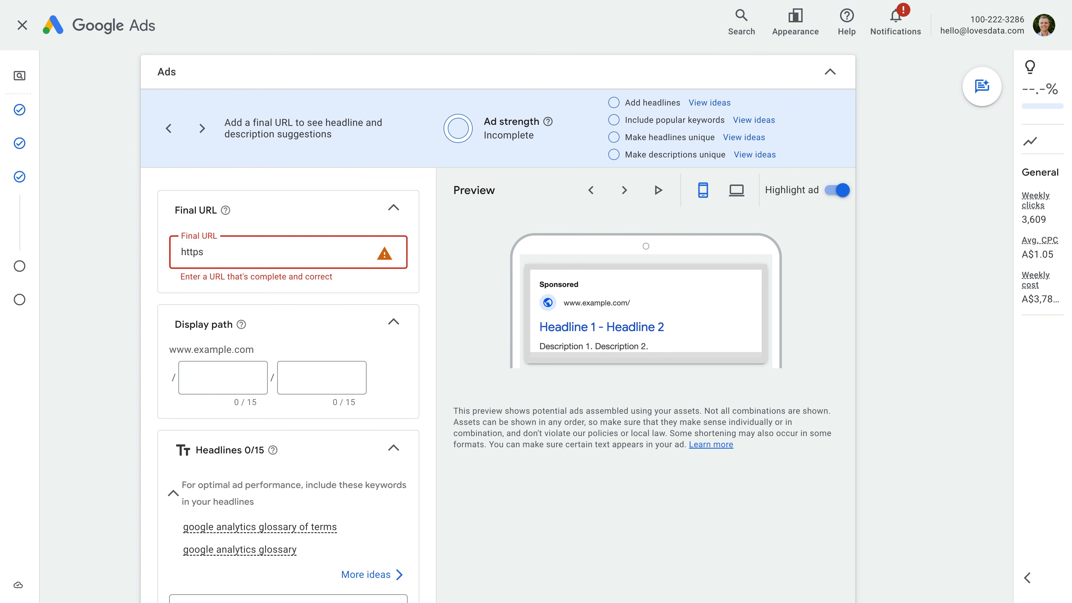
{"action": "type", "text": "://www.lov"}
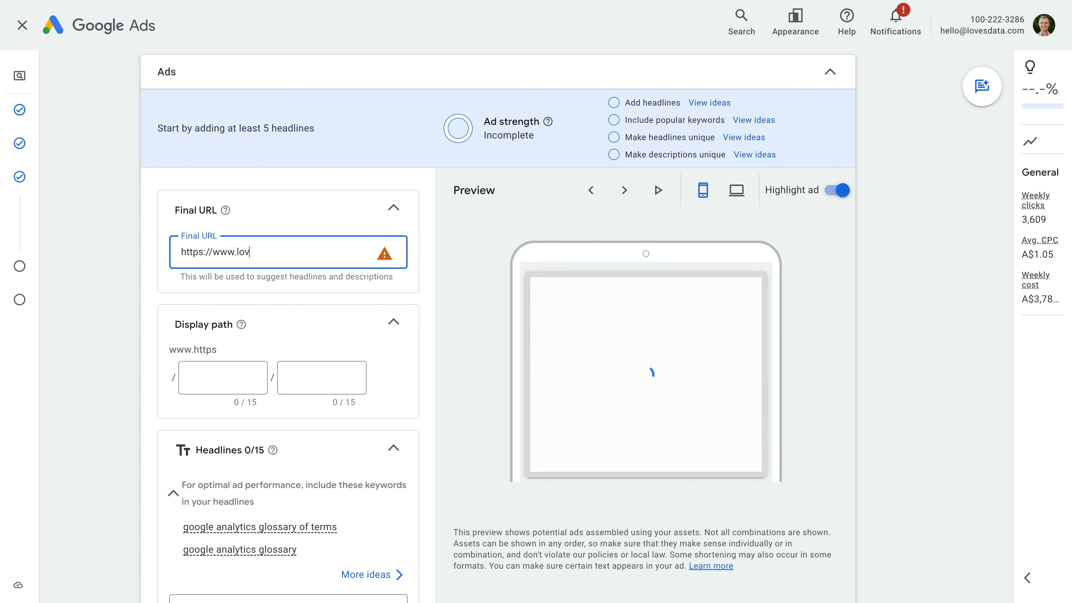
{"action": "type", "text": "esdata.com/blog"}
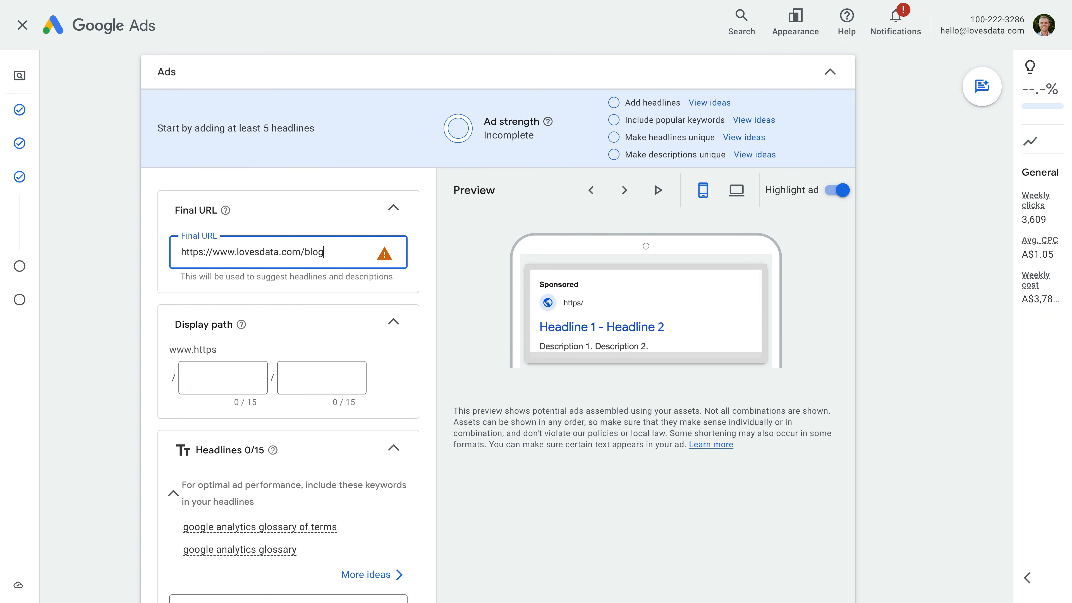
{"action": "type", "text": "/google-analytics-"}
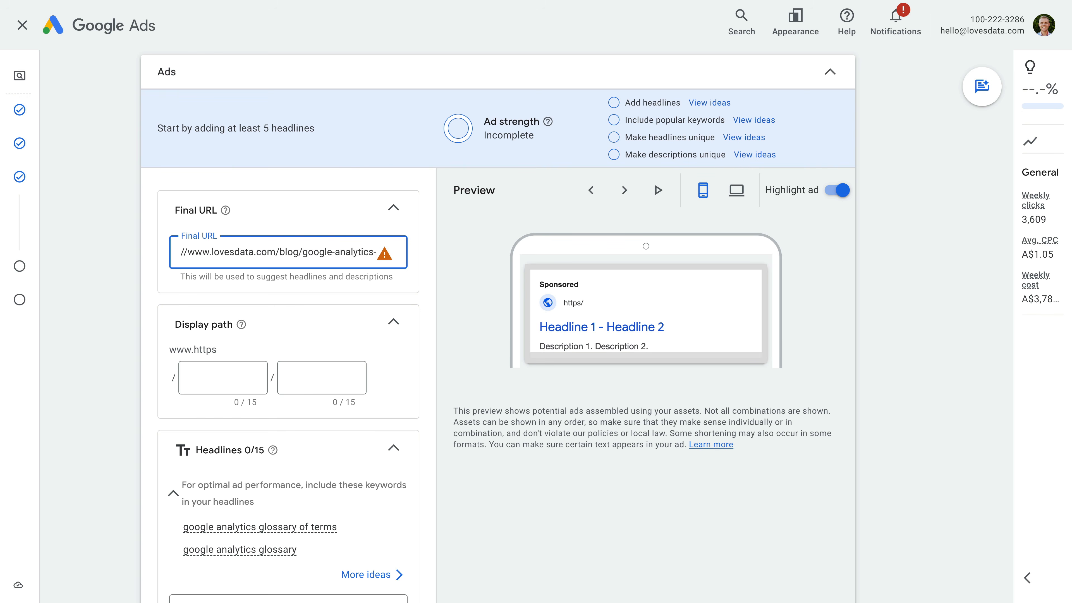
{"action": "type", "text": "glossary"}
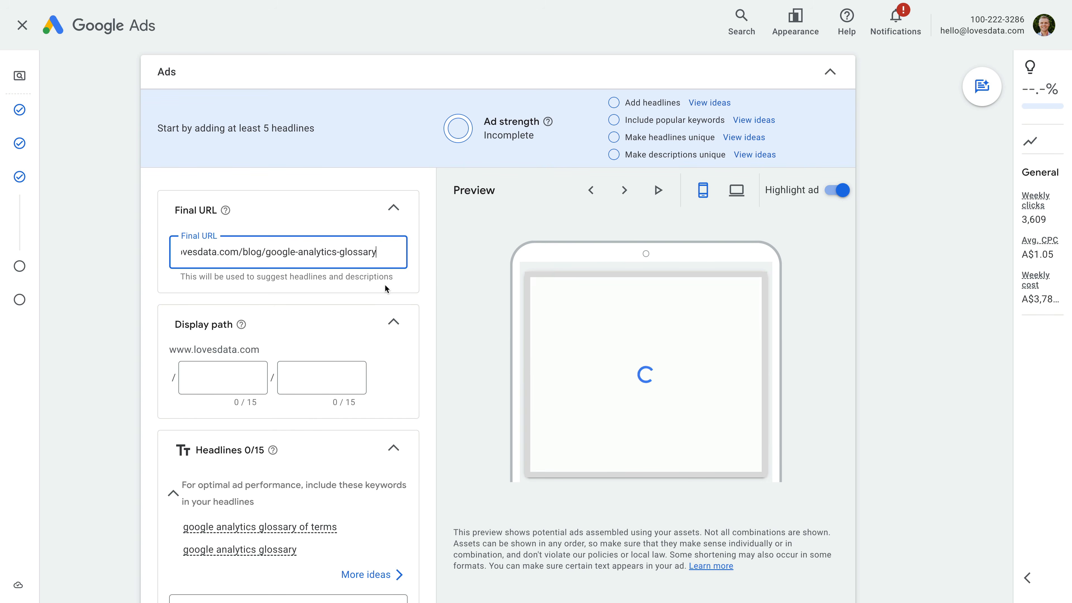
{"action": "left_click", "coordinate": [423, 302]}
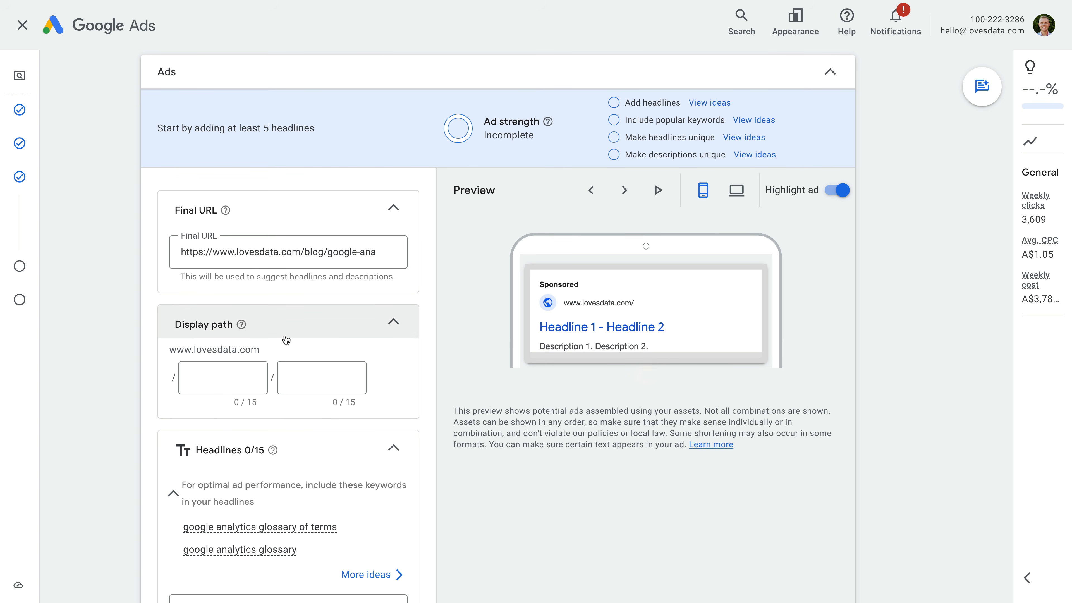
Step: Enter four ad headlines: "Google Analytics Glossary", "Get The Glossary Now", "Learn Important Terminology" and "Your Guide To Important Terms"
{"action": "scroll", "coordinate": [286, 340], "scroll_direction": "down", "scroll_amount": 5}
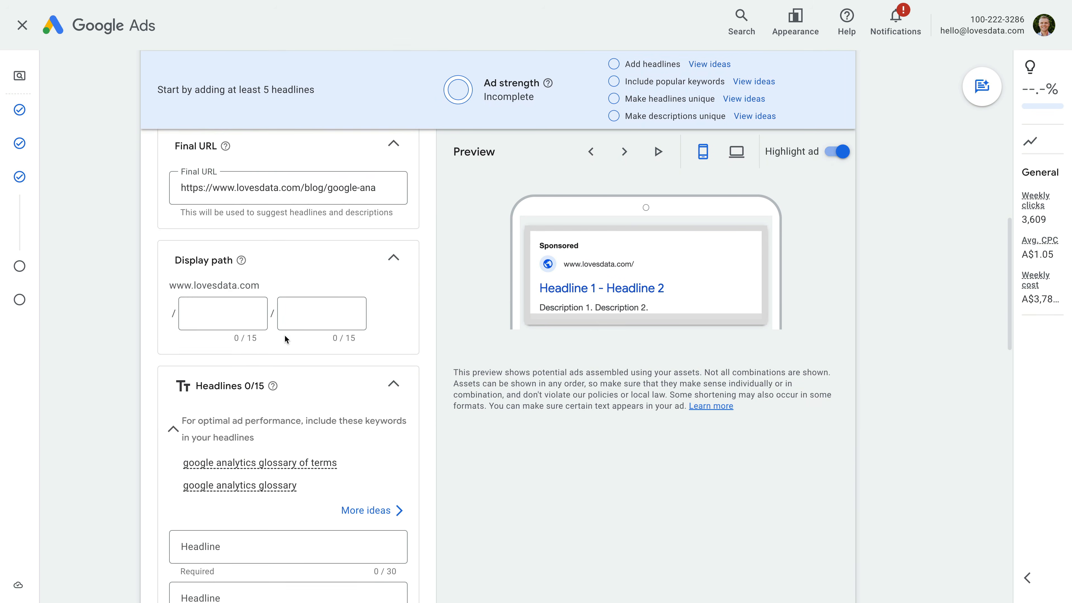
{"action": "scroll", "coordinate": [286, 340], "scroll_direction": "down", "scroll_amount": 2}
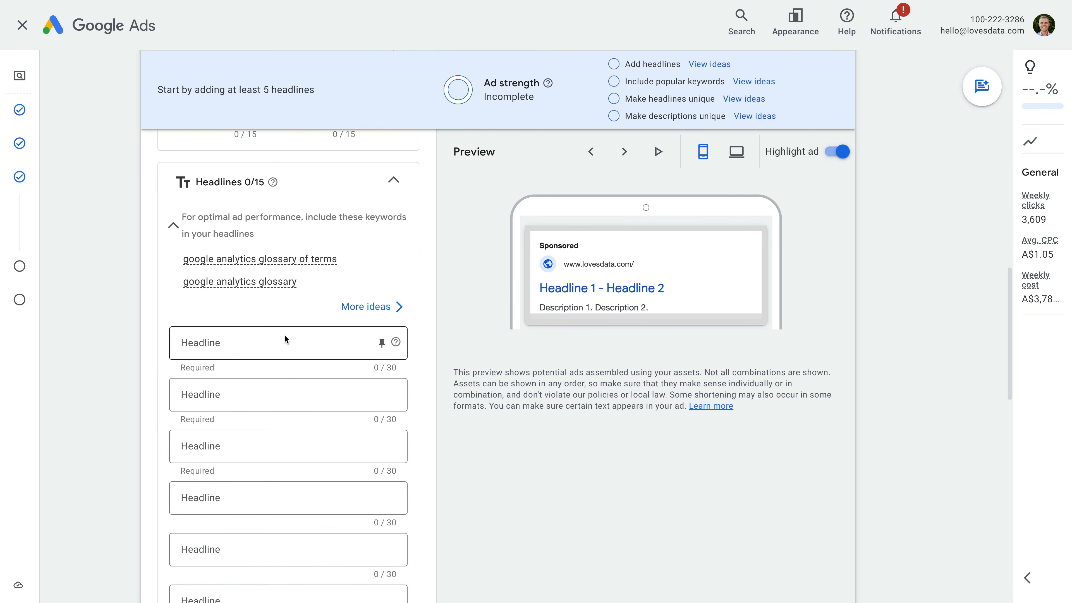
{"action": "left_click", "coordinate": [254, 344]}
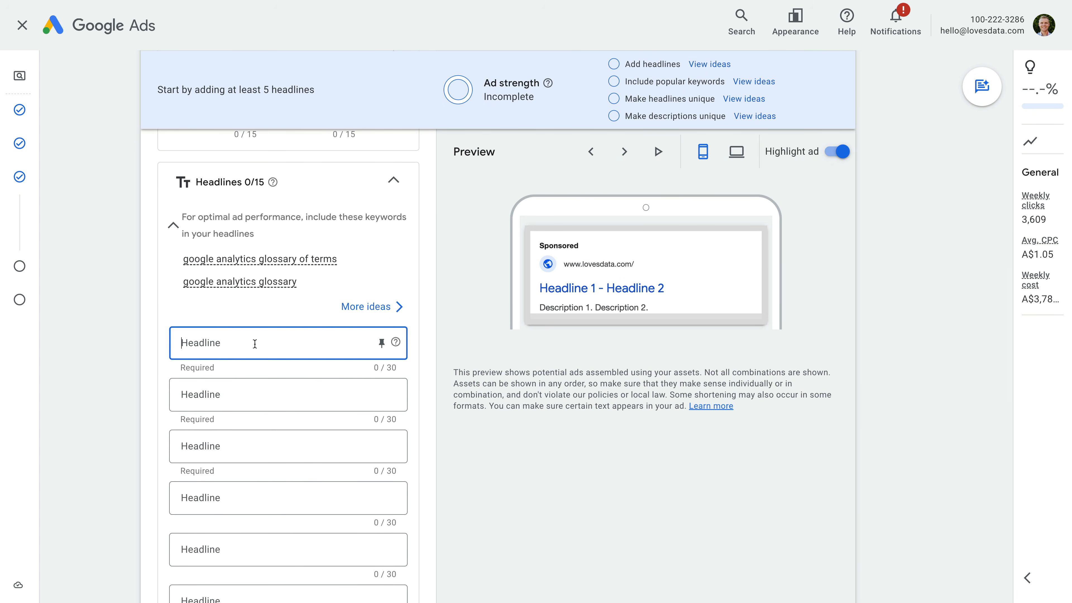
{"action": "type", "text": "Google Analytics Glossary"}
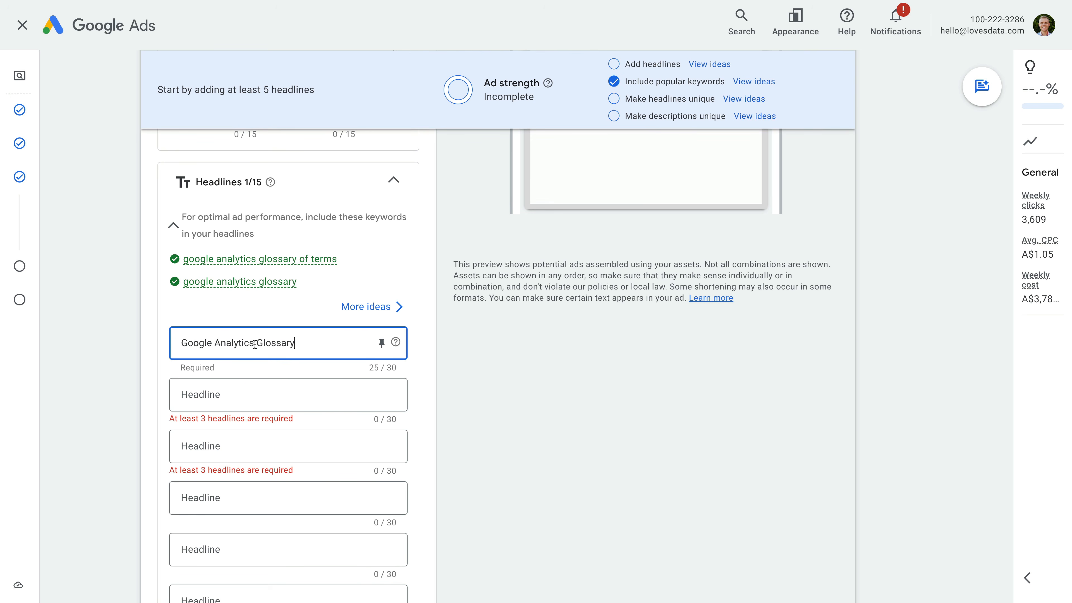
{"action": "left_click", "coordinate": [249, 391]}
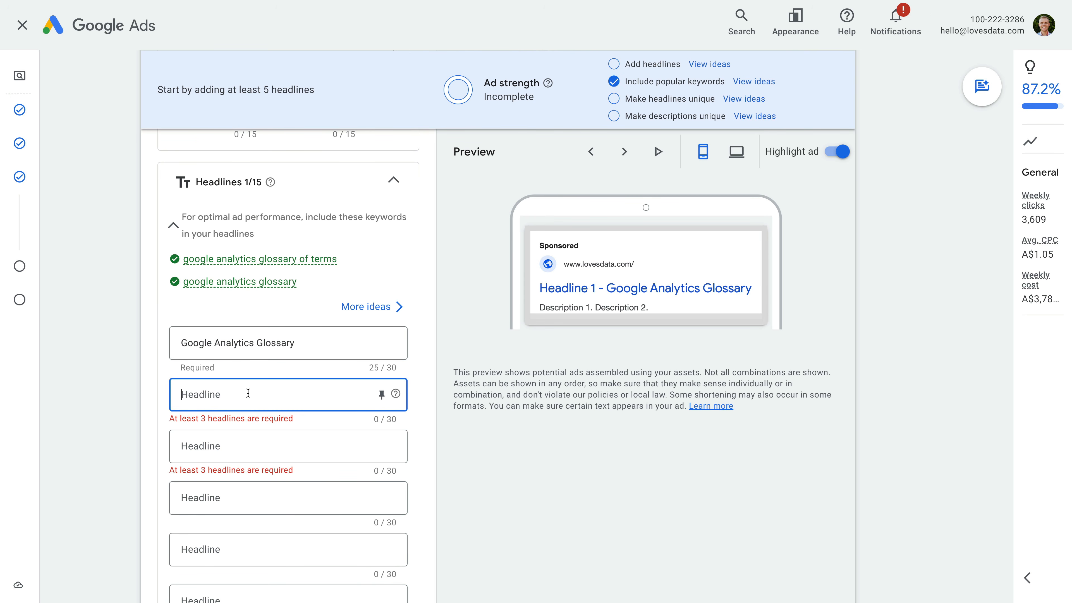
{"action": "type", "text": "Get The Glossary Now"}
{"action": "left_click", "coordinate": [233, 445]}
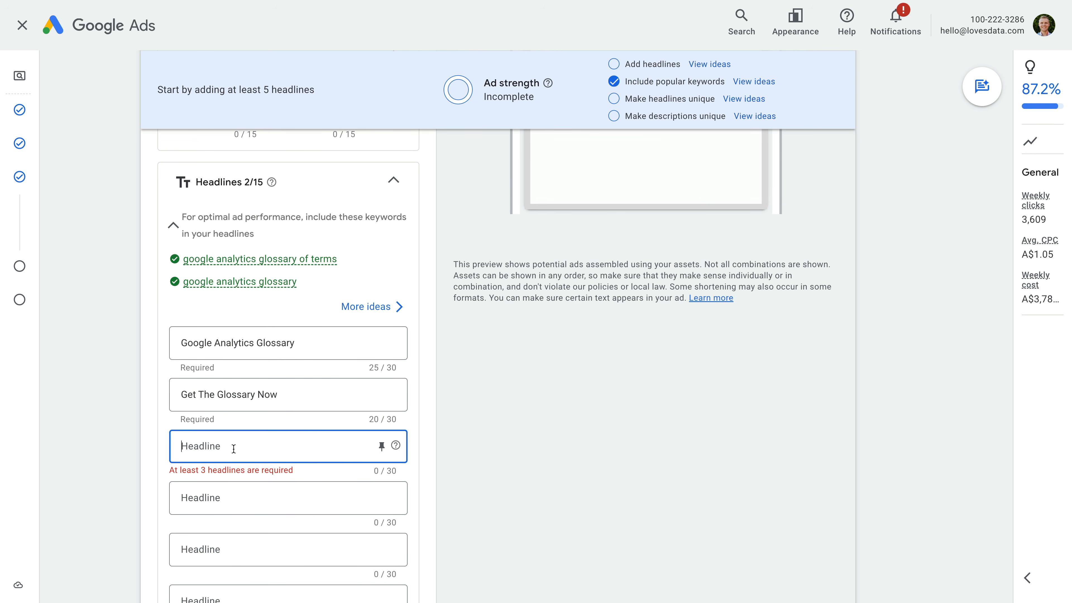
{"action": "type", "text": "Learn Important Terminology"}
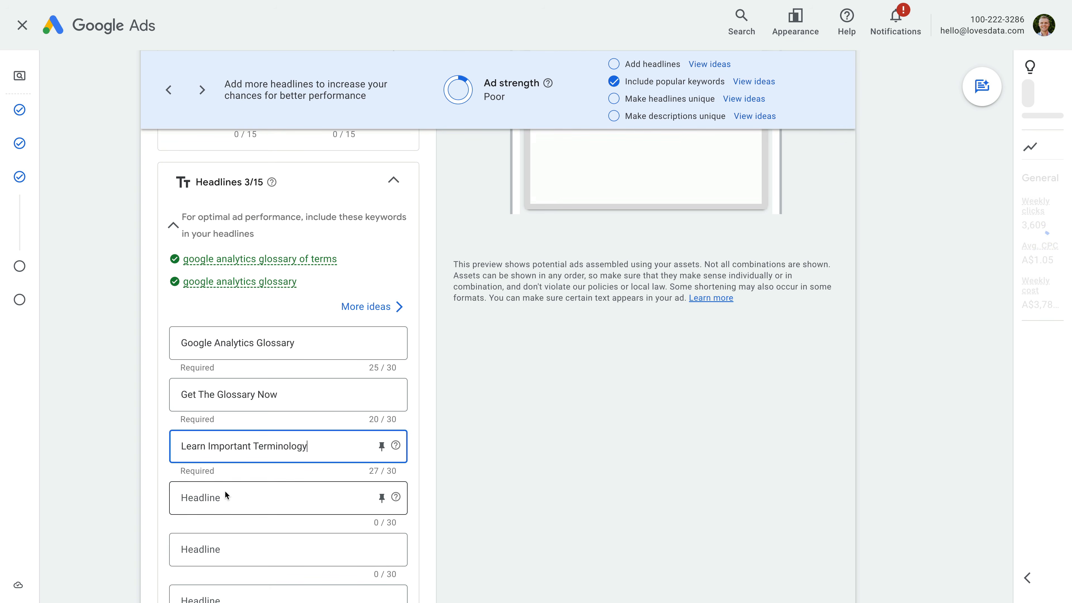
{"action": "left_click", "coordinate": [225, 492]}
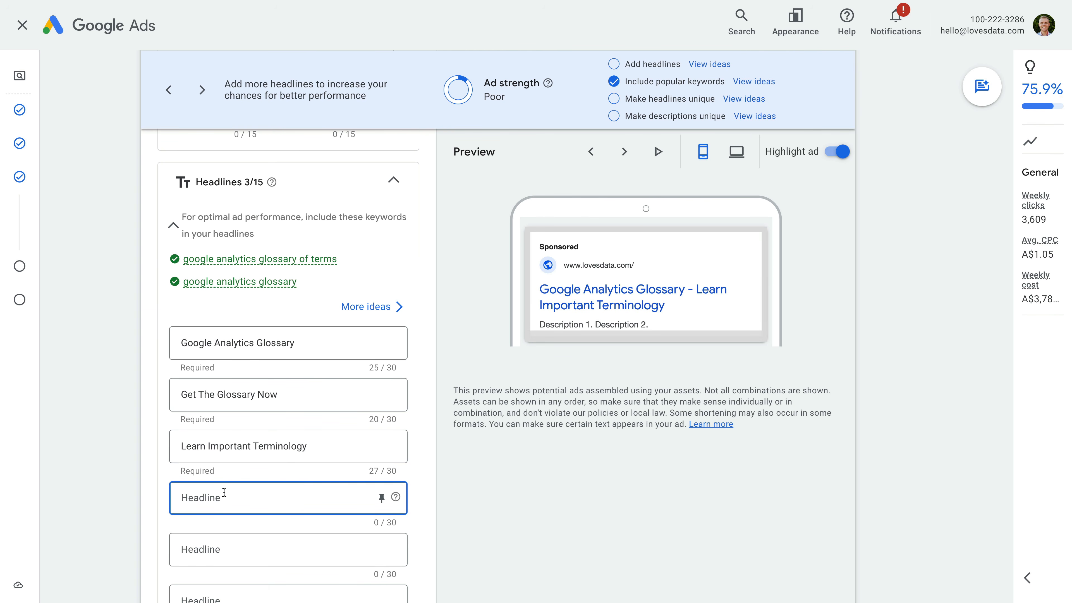
{"action": "type", "text": "Your Guide To Important Terms"}
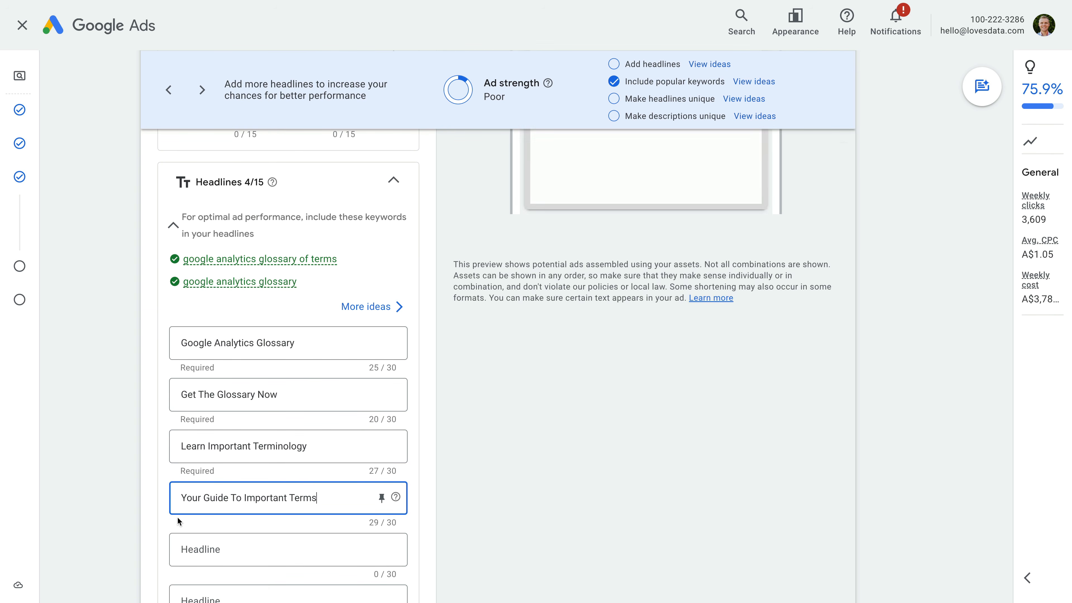
{"action": "left_click", "coordinate": [166, 519]}
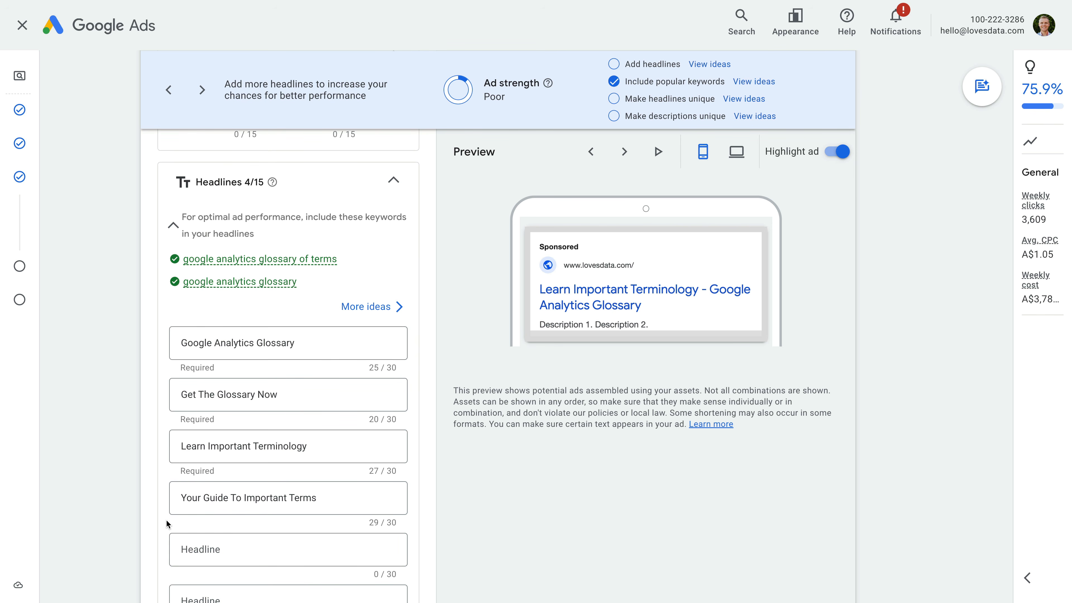
Step: Add the descriptions "Learn the most important terms you'll find in your reports. Download now." and "Get your copy of Loves Data's Google Analytics Glossary."
{"action": "scroll", "coordinate": [166, 519], "scroll_direction": "down", "scroll_amount": 8}
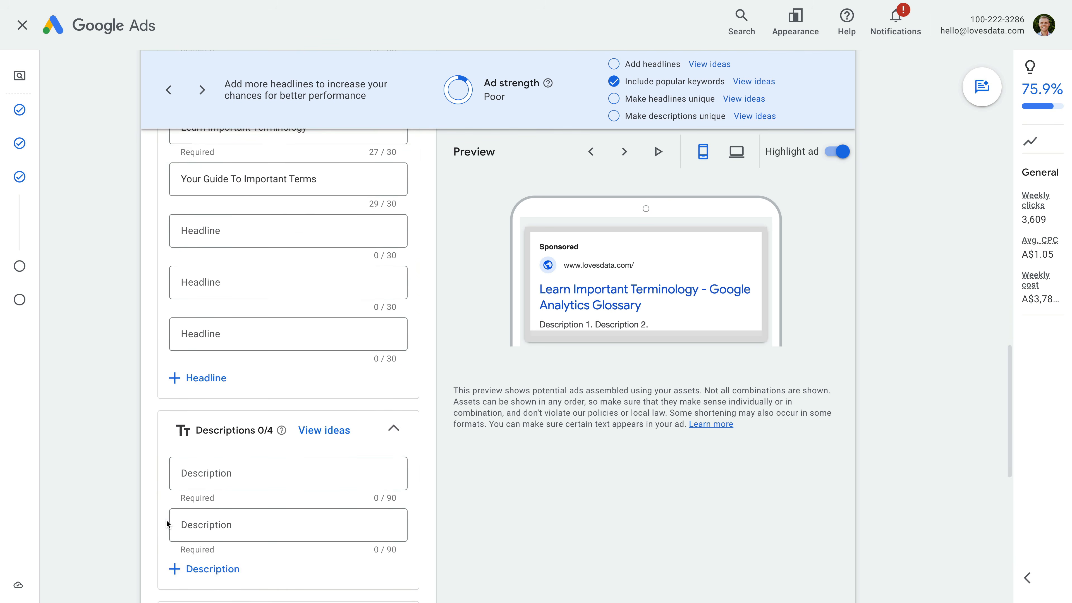
{"action": "scroll", "coordinate": [165, 520], "scroll_direction": "down", "scroll_amount": 3}
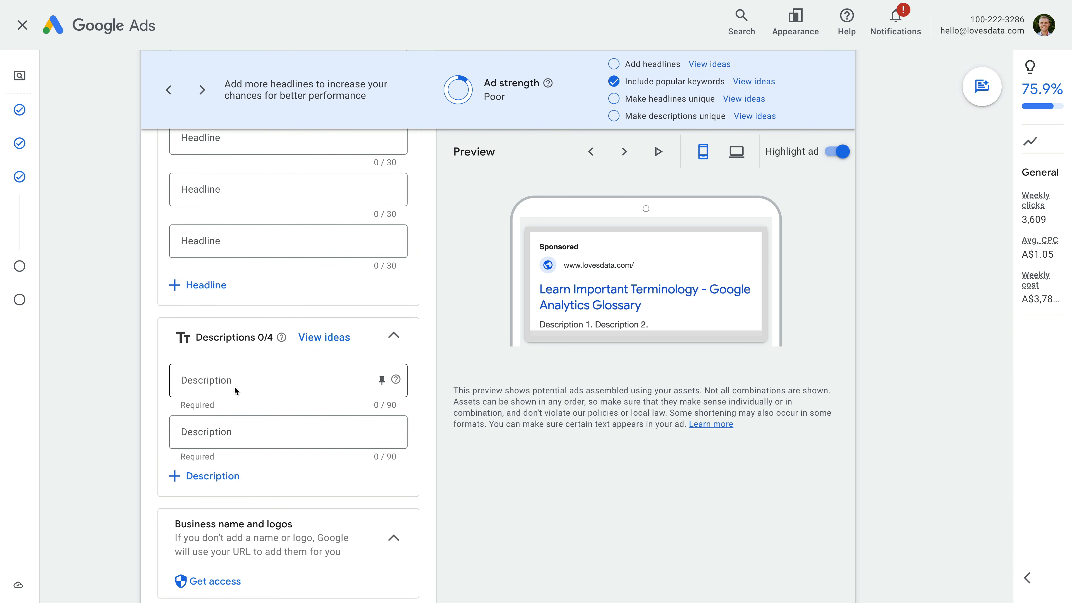
{"action": "left_click", "coordinate": [234, 385]}
{"action": "type", "text": "Learn the most important terms you'll find in your reports. Download now."}
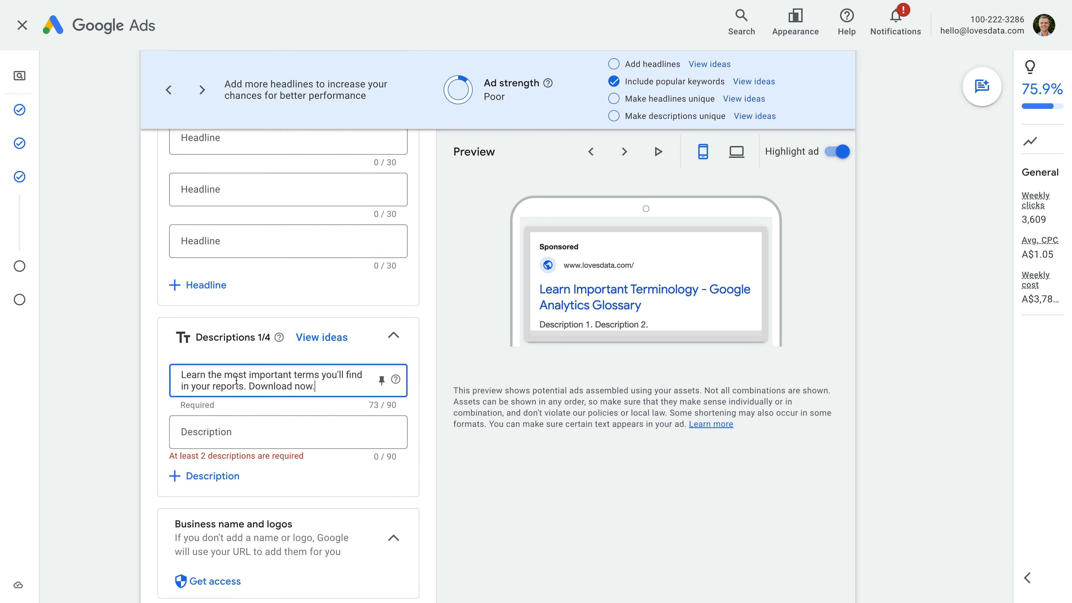
{"action": "left_click", "coordinate": [208, 433]}
{"action": "type", "text": "Get your copy of Loves Data's Google Analytics Glossary."}
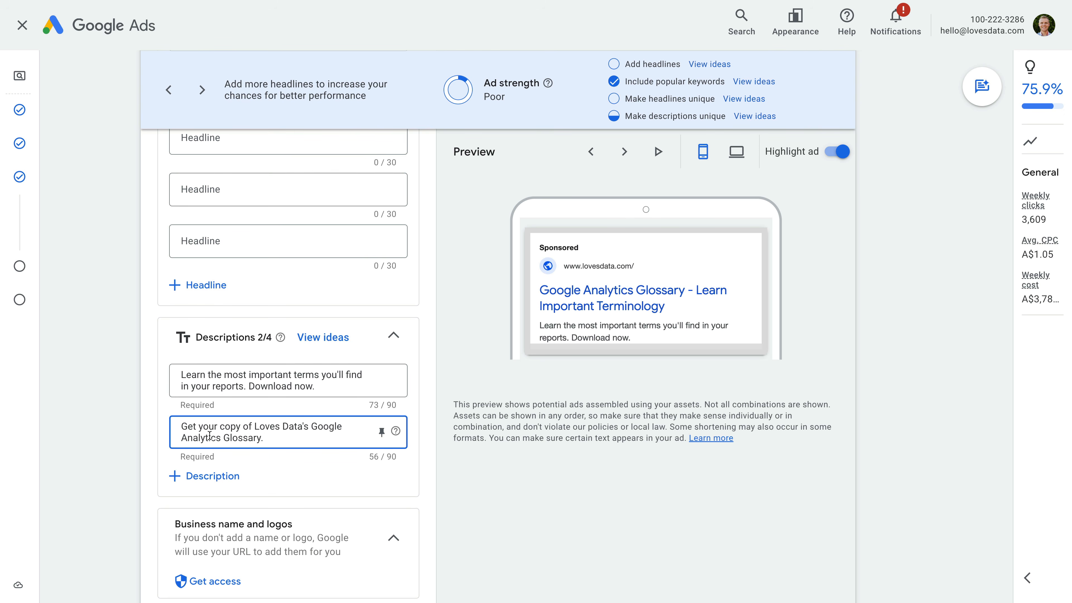
{"action": "left_click", "coordinate": [150, 472]}
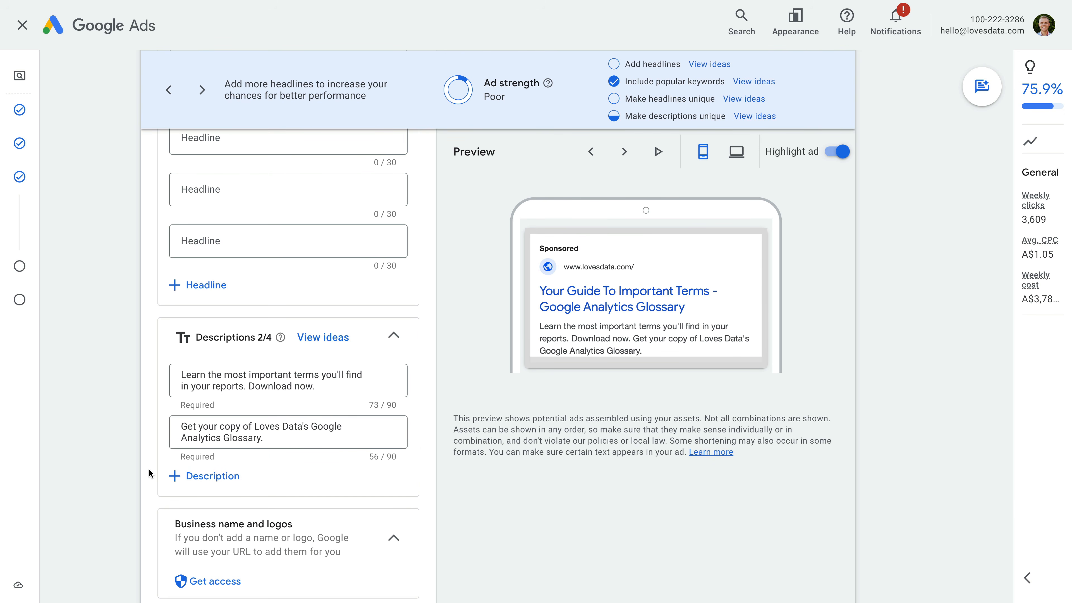
{"action": "scroll", "coordinate": [149, 471], "scroll_direction": "down", "scroll_amount": 5}
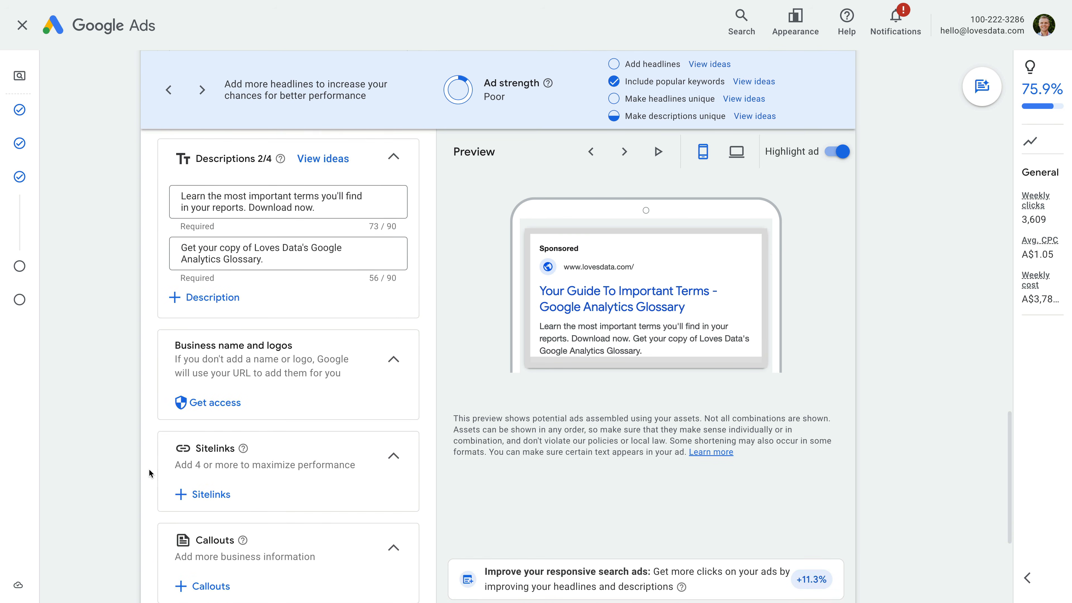
{"action": "scroll", "coordinate": [149, 470], "scroll_direction": "down", "scroll_amount": 2}
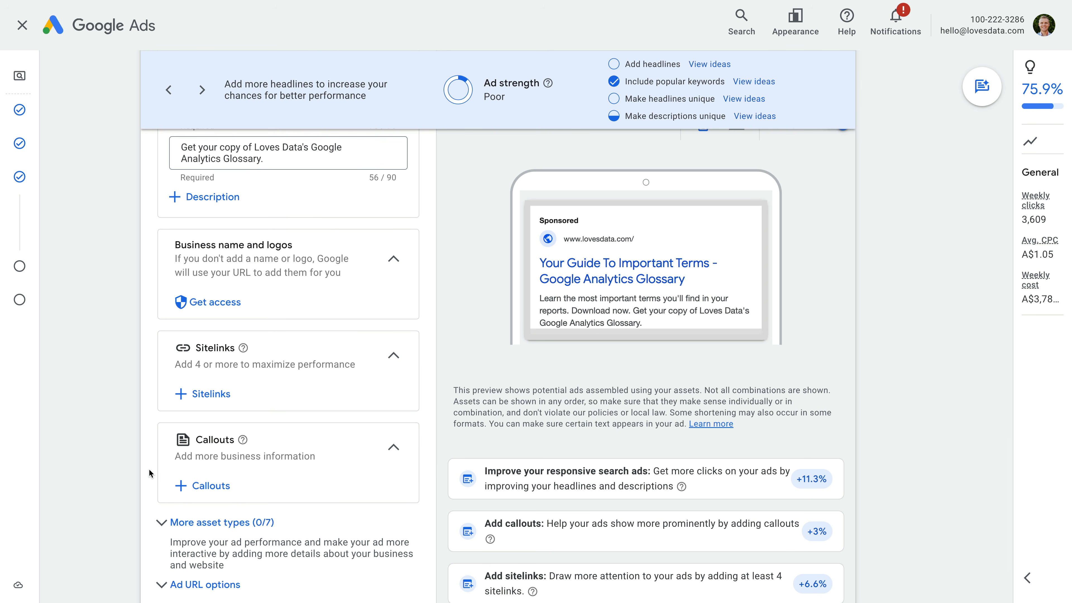
Step: Finish the responsive search ad without sitelinks or callouts and continue to the campaign budget
{"action": "scroll", "coordinate": [148, 468], "scroll_direction": "down", "scroll_amount": 3}
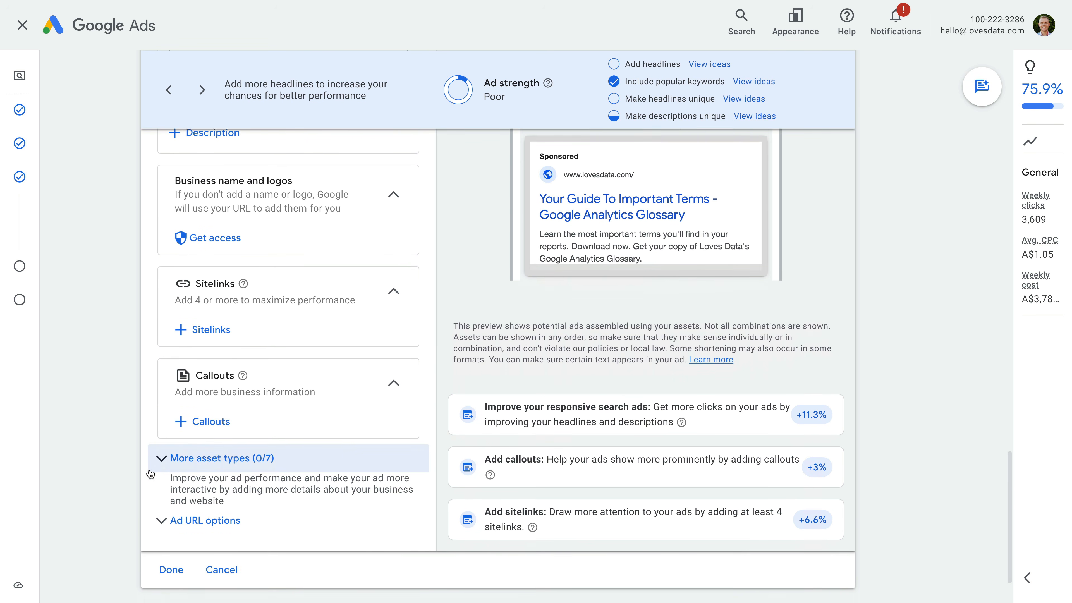
{"action": "scroll", "coordinate": [150, 472], "scroll_direction": "down", "scroll_amount": 1}
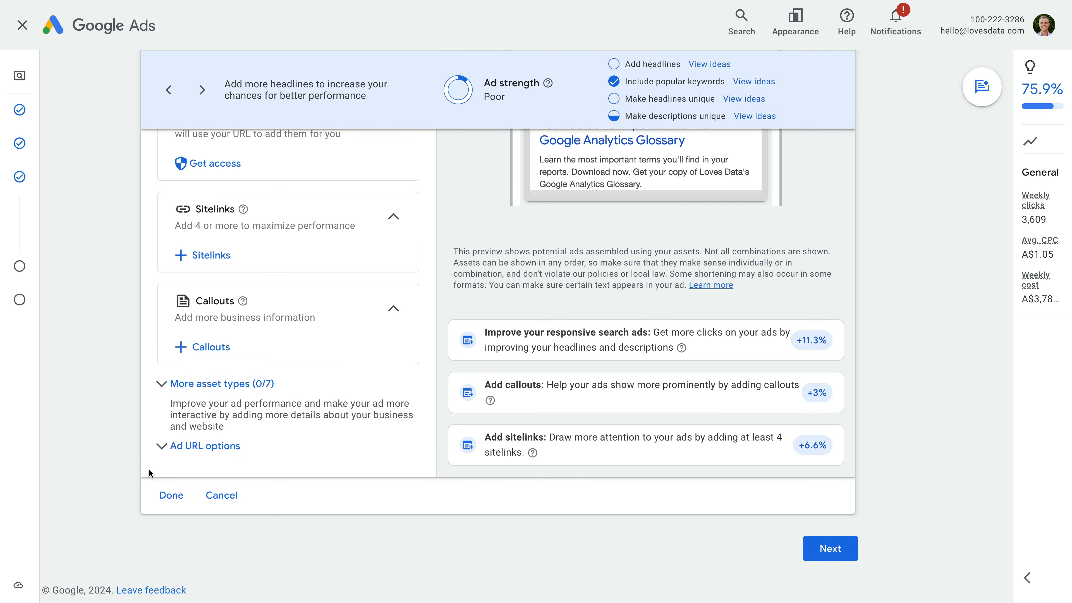
{"action": "left_click", "coordinate": [170, 495]}
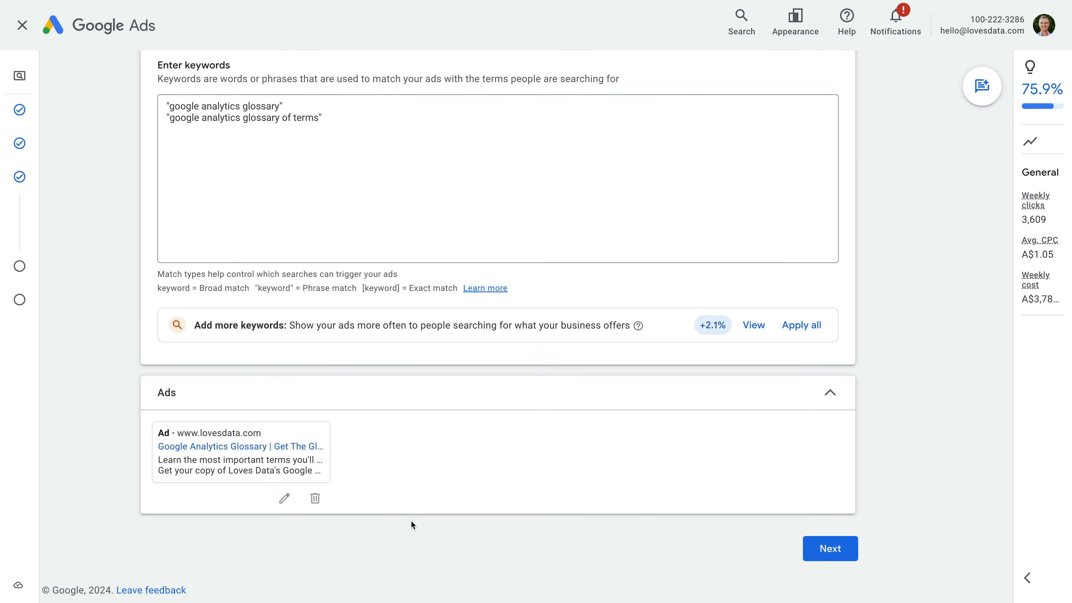
{"action": "left_click", "coordinate": [830, 548]}
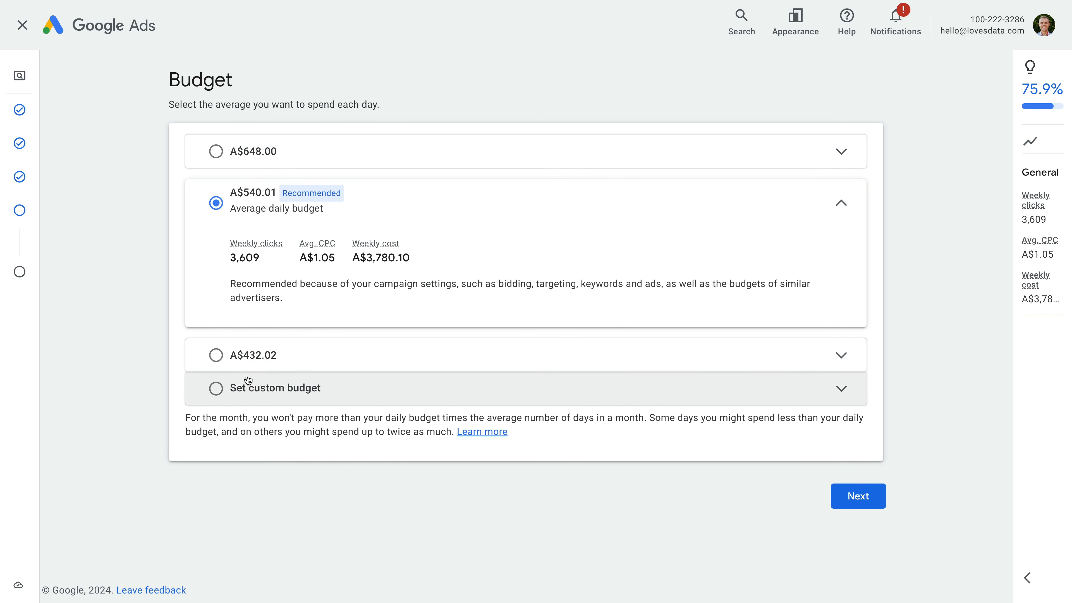
Step: Set a custom average daily budget of A$10 for the campaign and publish it
{"action": "left_click", "coordinate": [214, 392]}
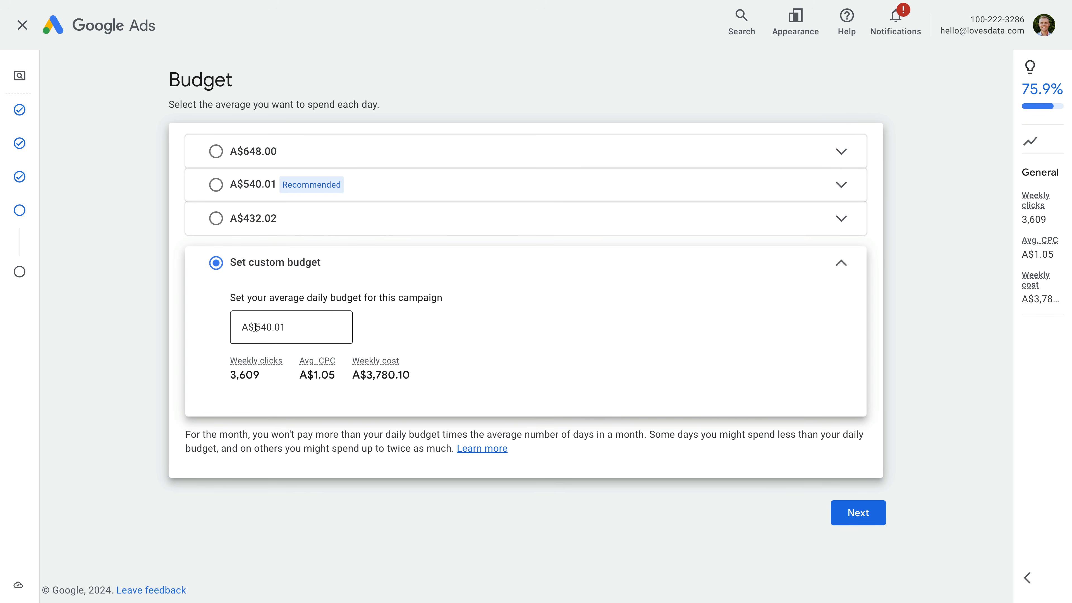
{"action": "left_click_drag", "start_coordinate": [256, 327], "coordinate": [305, 326]}
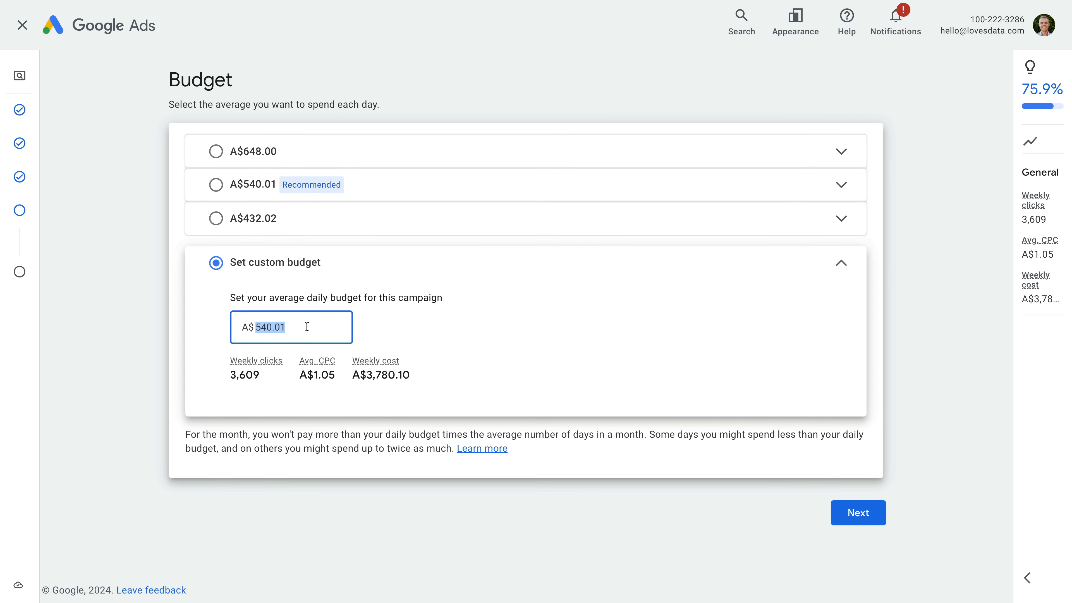
{"action": "type", "text": "10"}
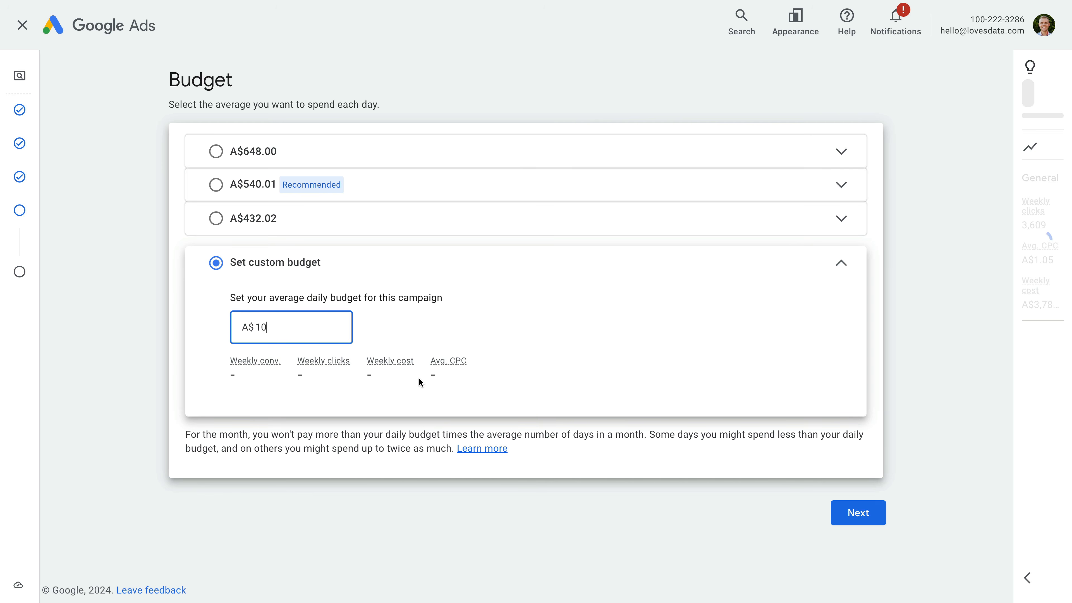
{"action": "left_click", "coordinate": [435, 389]}
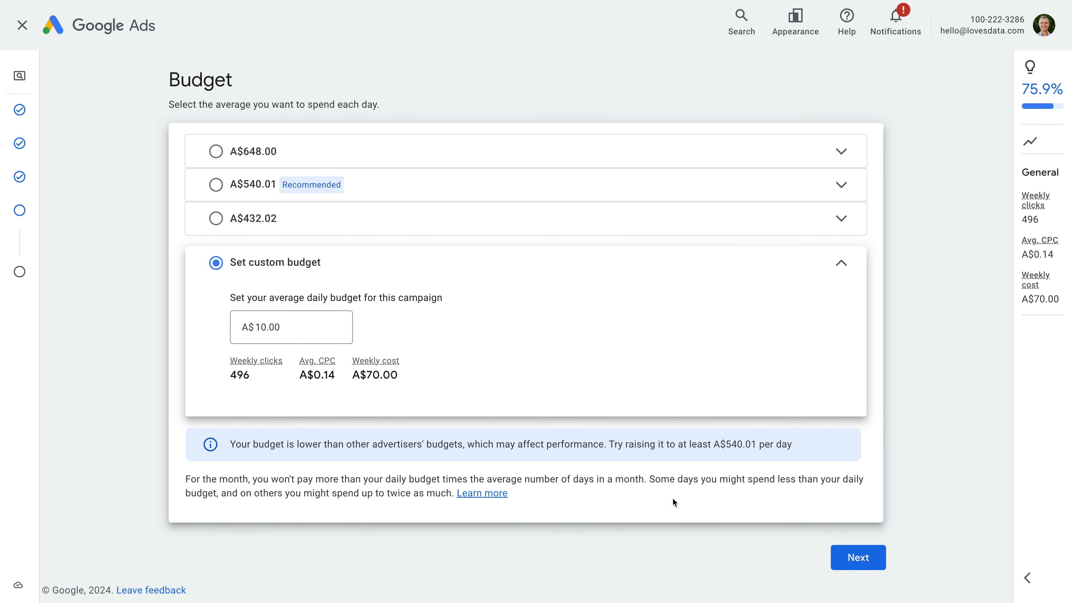
{"action": "left_click", "coordinate": [850, 557]}
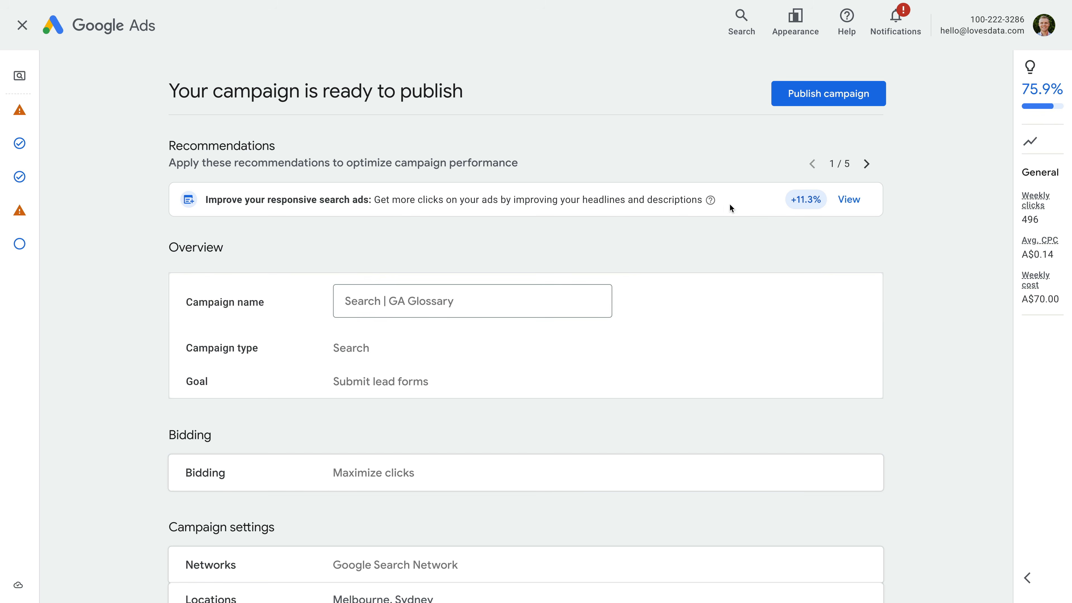
{"action": "left_click", "coordinate": [825, 100]}
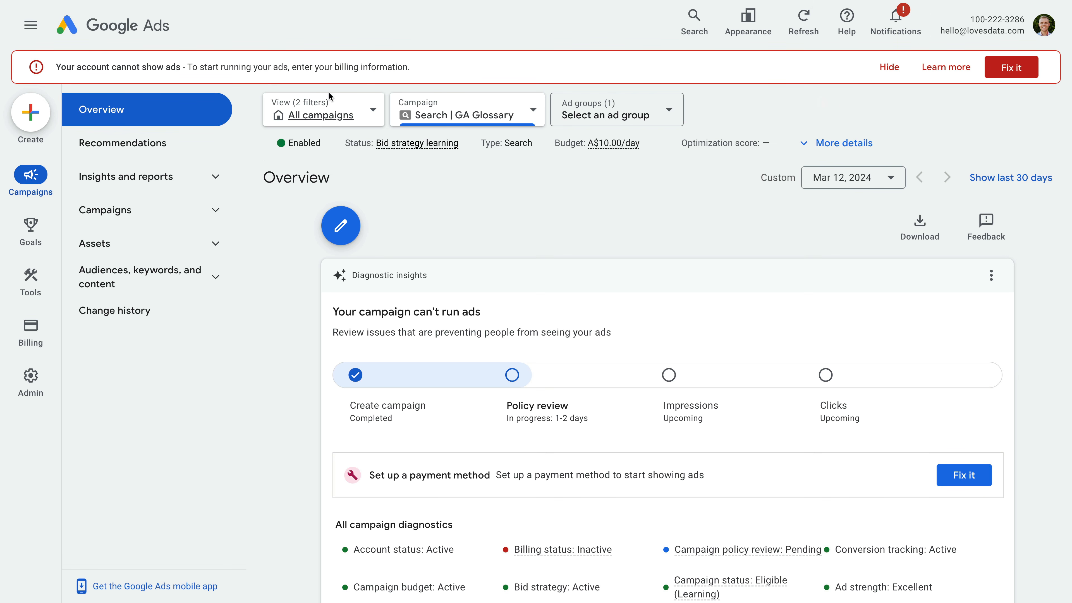
Step: Pause the "Search | GA Glossary" campaign from the list of campaigns
{"action": "left_click", "coordinate": [139, 211]}
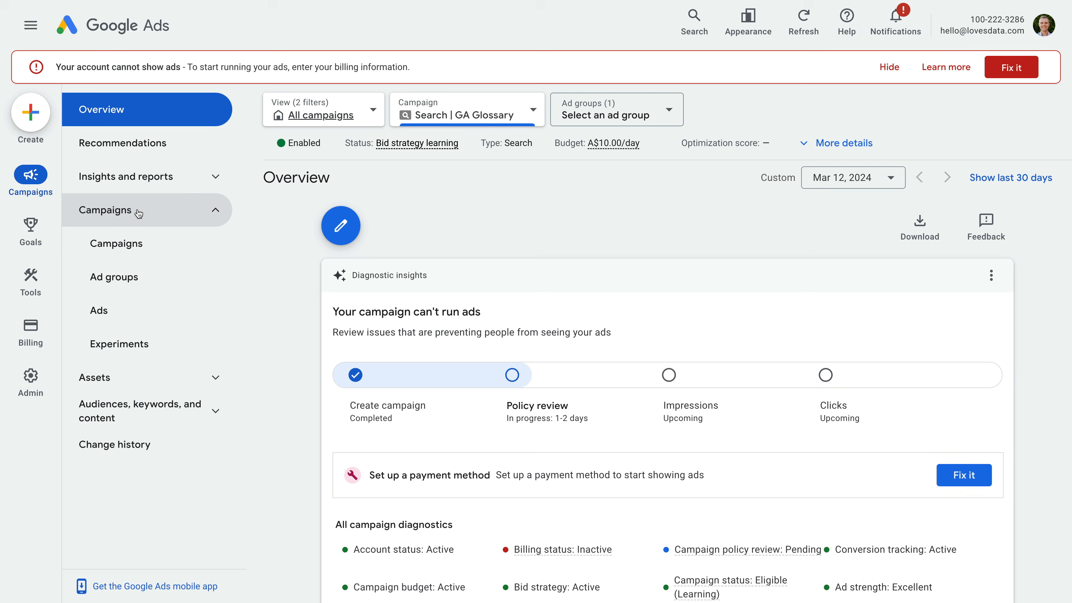
{"action": "left_click", "coordinate": [148, 249]}
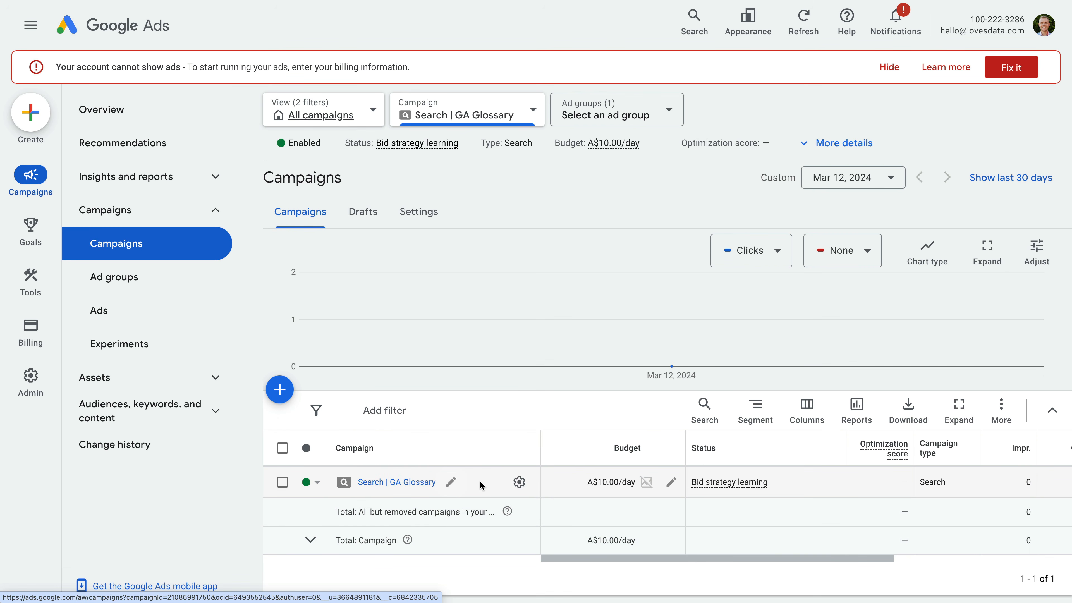
{"action": "left_click", "coordinate": [317, 484]}
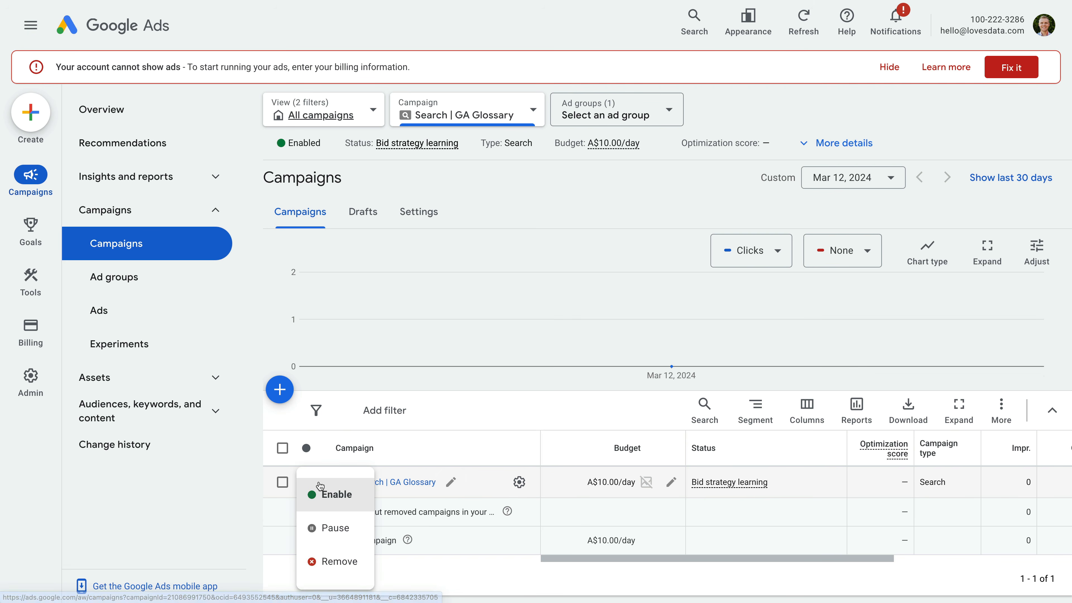
{"action": "left_click", "coordinate": [337, 527]}
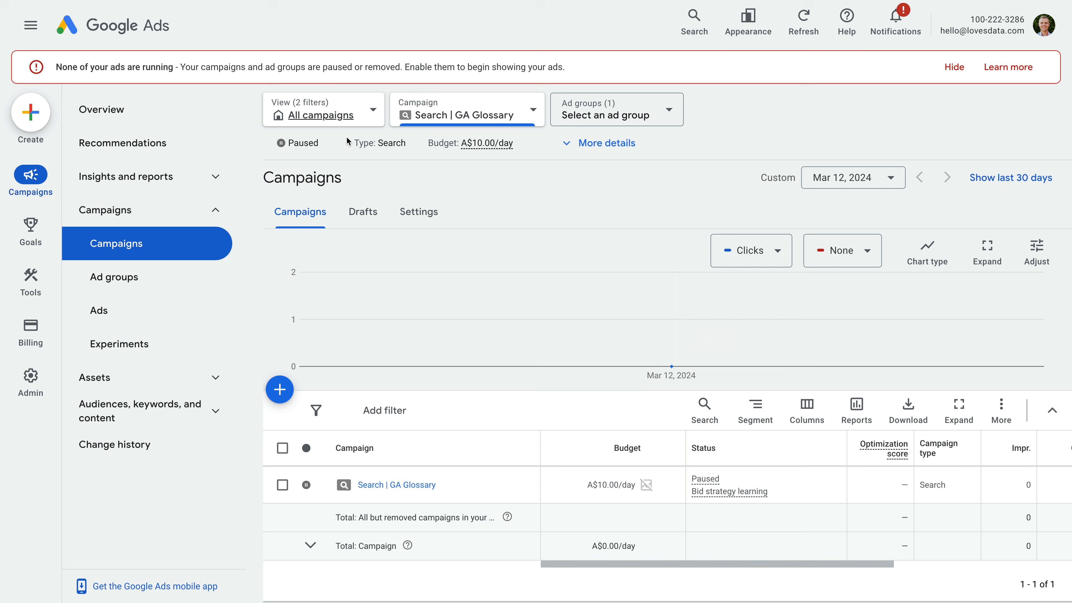
Step: Look through the available views and the campaign selector, then return to the overview of all campaigns
{"action": "left_click", "coordinate": [374, 112]}
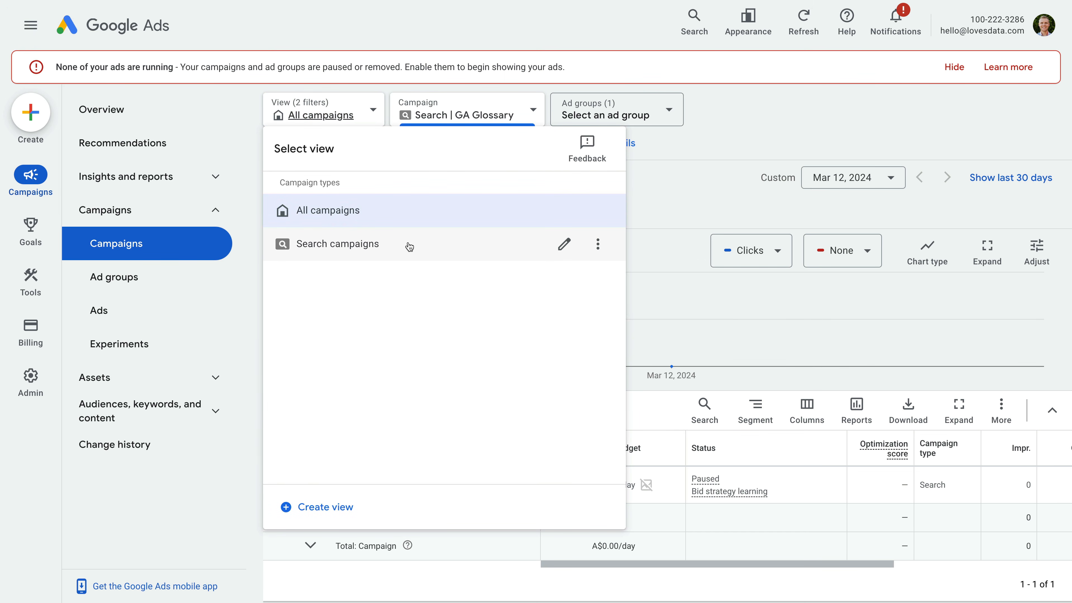
{"action": "left_click", "coordinate": [478, 113]}
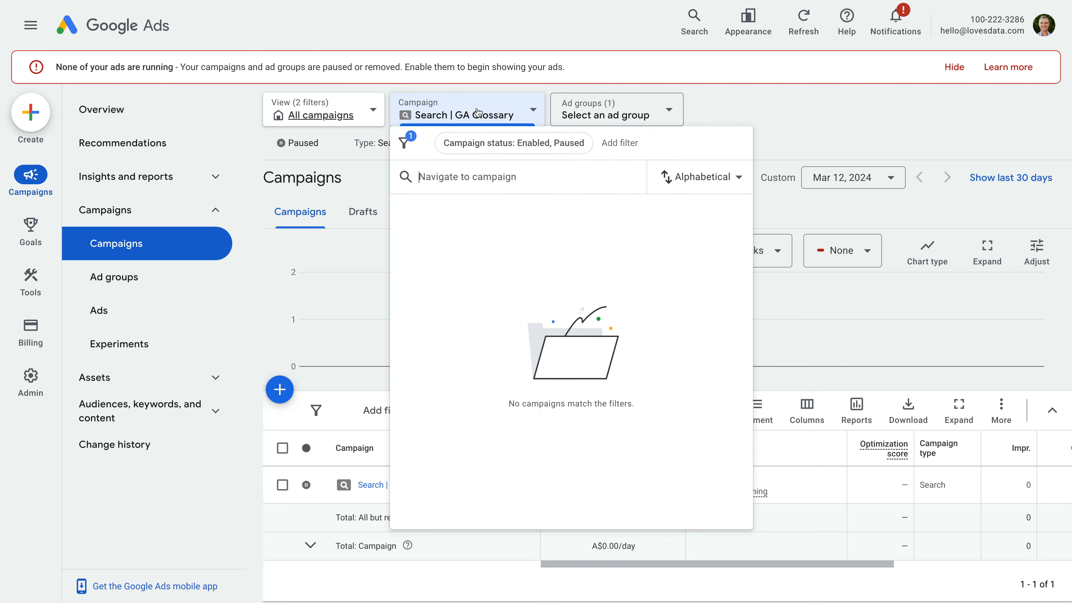
{"action": "left_click", "coordinate": [520, 118]}
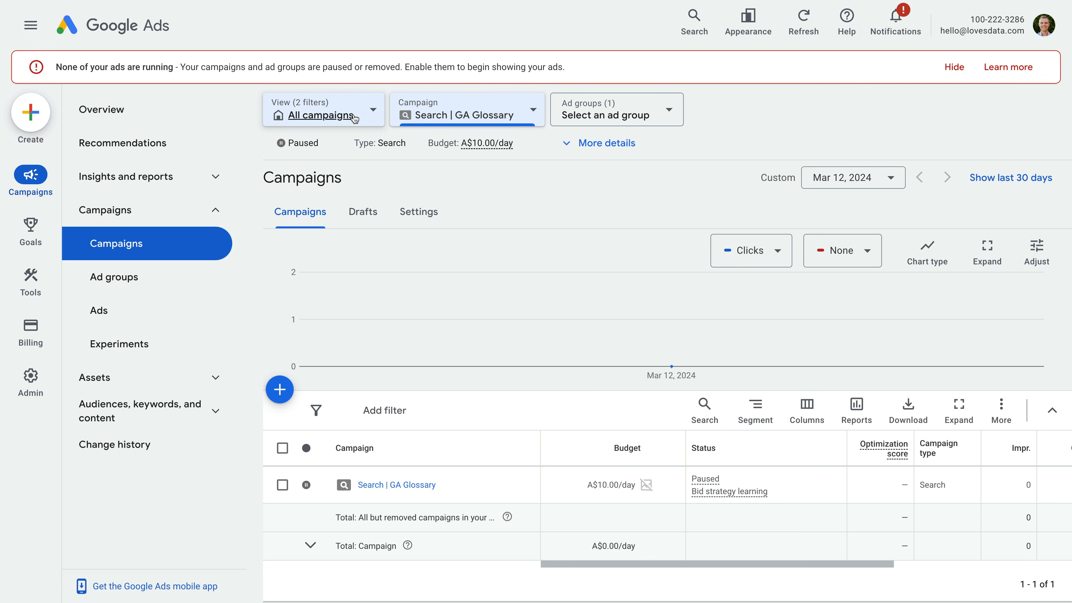
{"action": "left_click", "coordinate": [342, 116]}
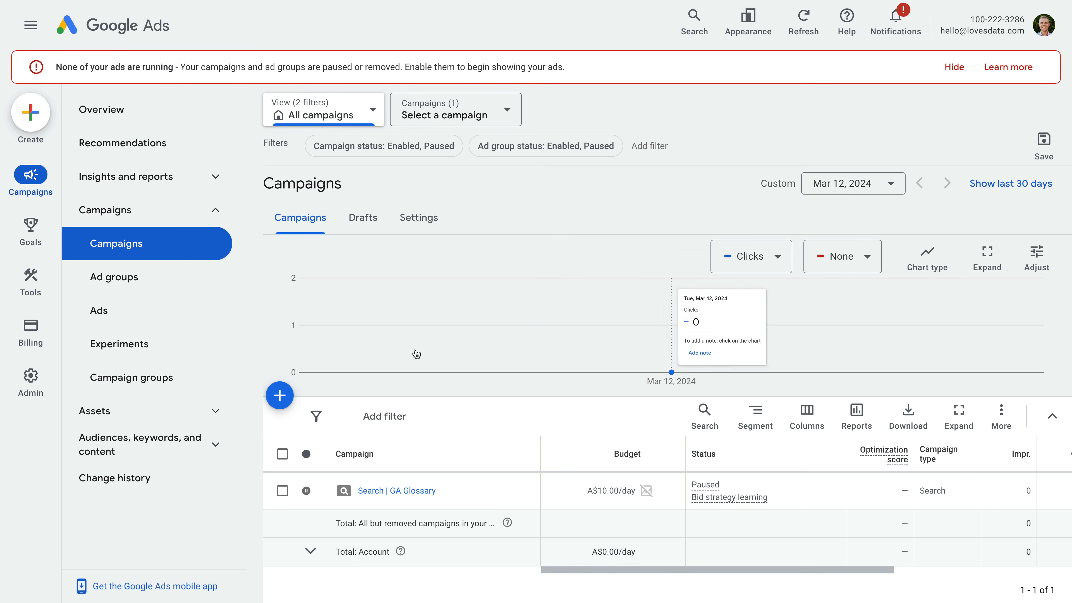
Step: Open the "Search | GA Glossary" campaign's General ad group and review its search keywords and its ad
{"action": "left_click", "coordinate": [431, 490]}
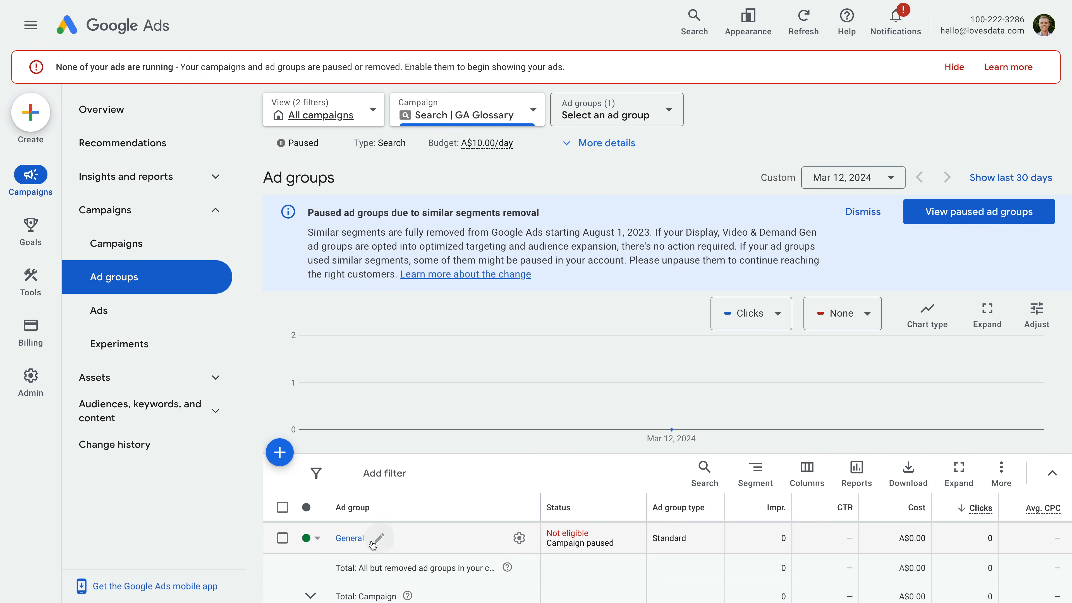
{"action": "left_click", "coordinate": [353, 539]}
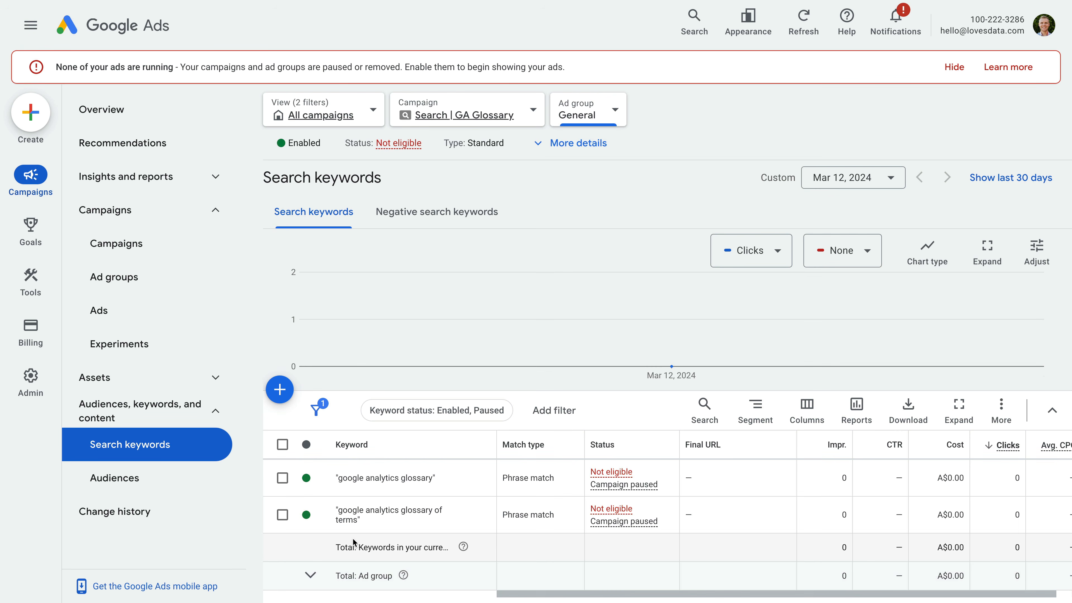
{"action": "scroll", "coordinate": [391, 460], "scroll_direction": "down", "scroll_amount": 3}
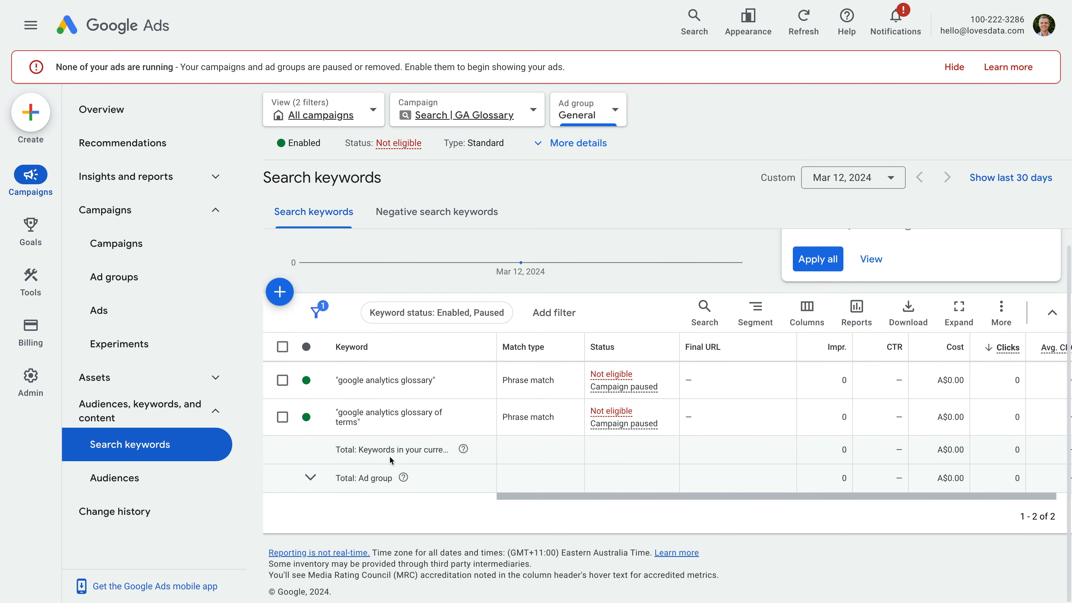
{"action": "left_click", "coordinate": [124, 316]}
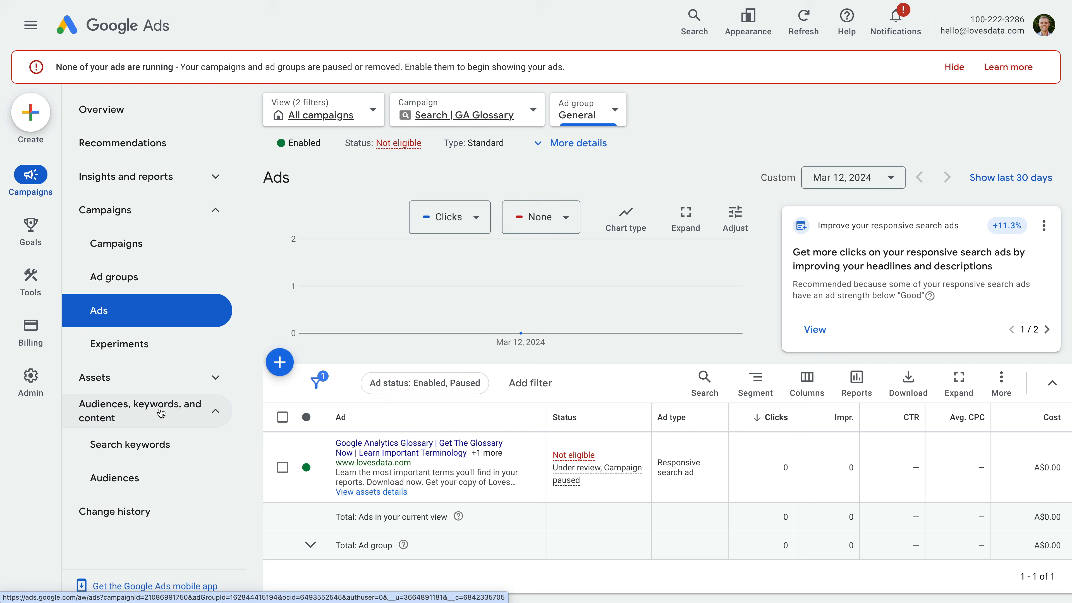
{"action": "left_click", "coordinate": [150, 448]}
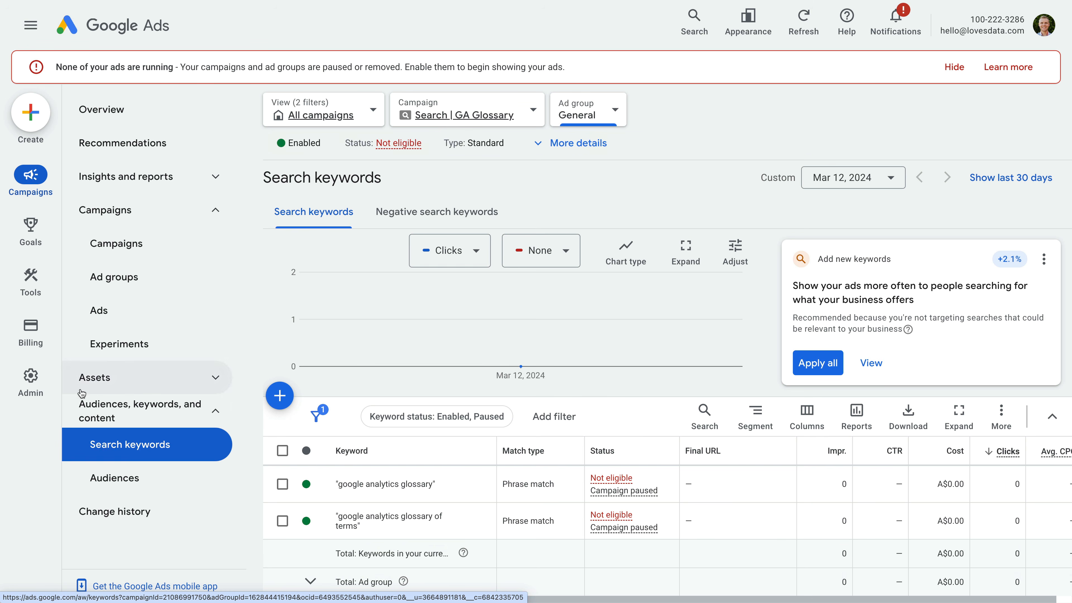
Step: Discover new keywords in Keyword Planner based on "google analytics terminology"
{"action": "mouse_move", "coordinate": [40, 291]}
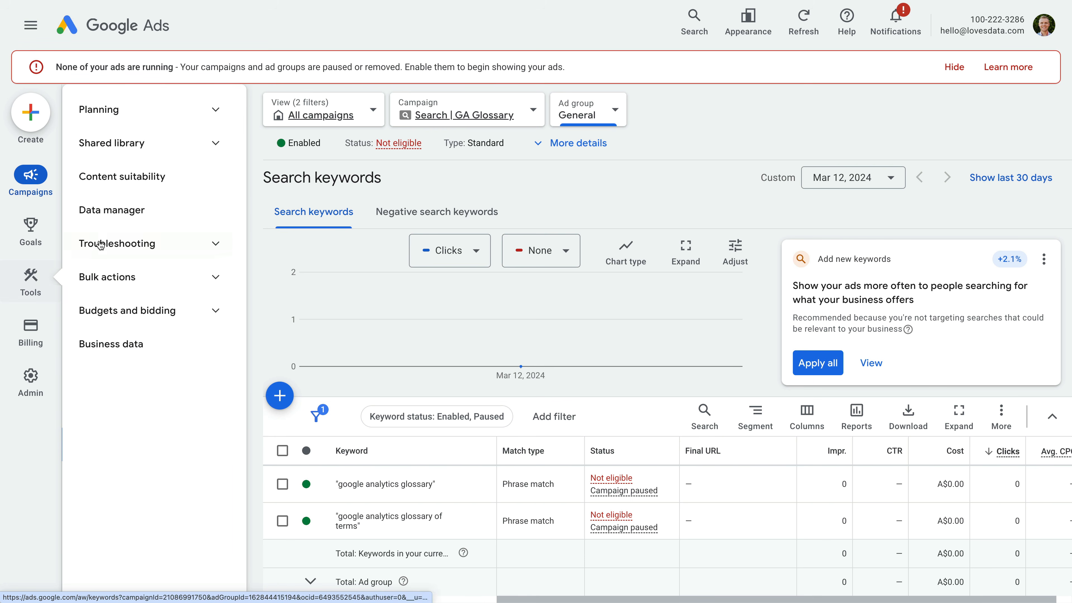
{"action": "left_click", "coordinate": [215, 114]}
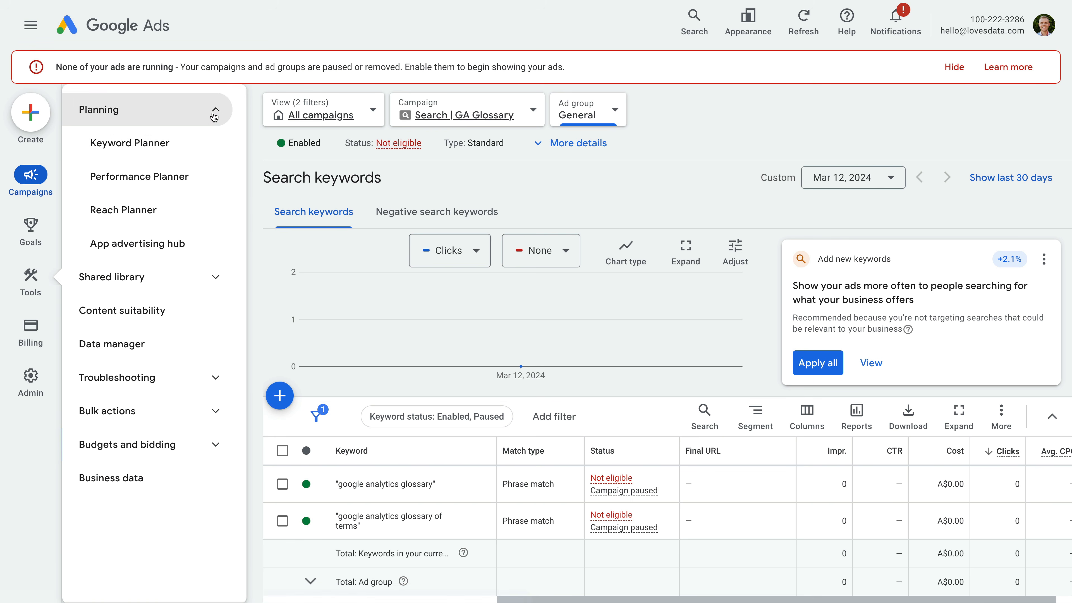
{"action": "left_click", "coordinate": [160, 150]}
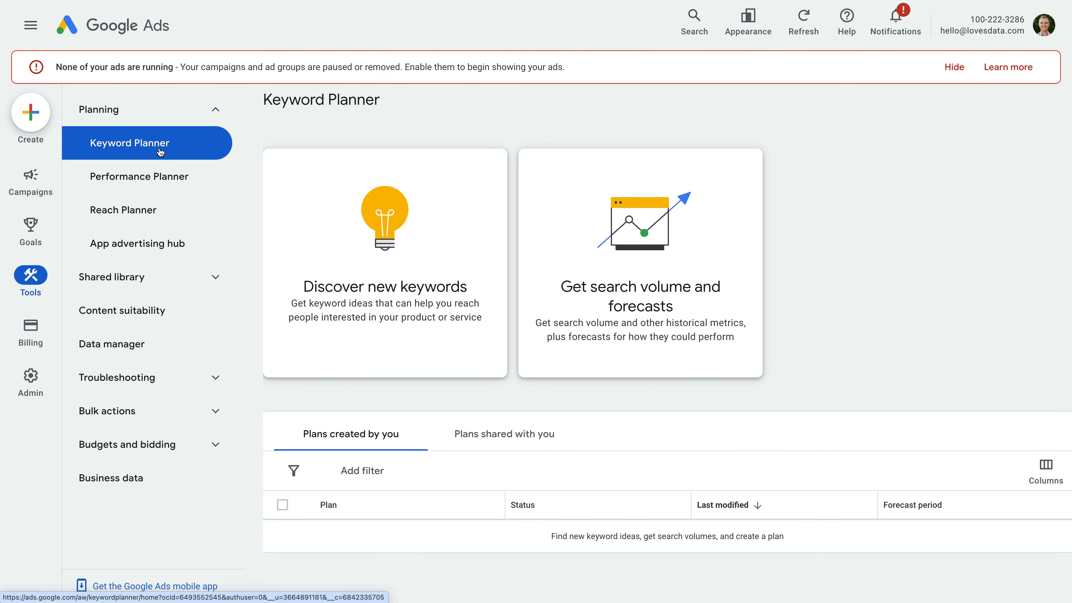
{"action": "left_click", "coordinate": [357, 258]}
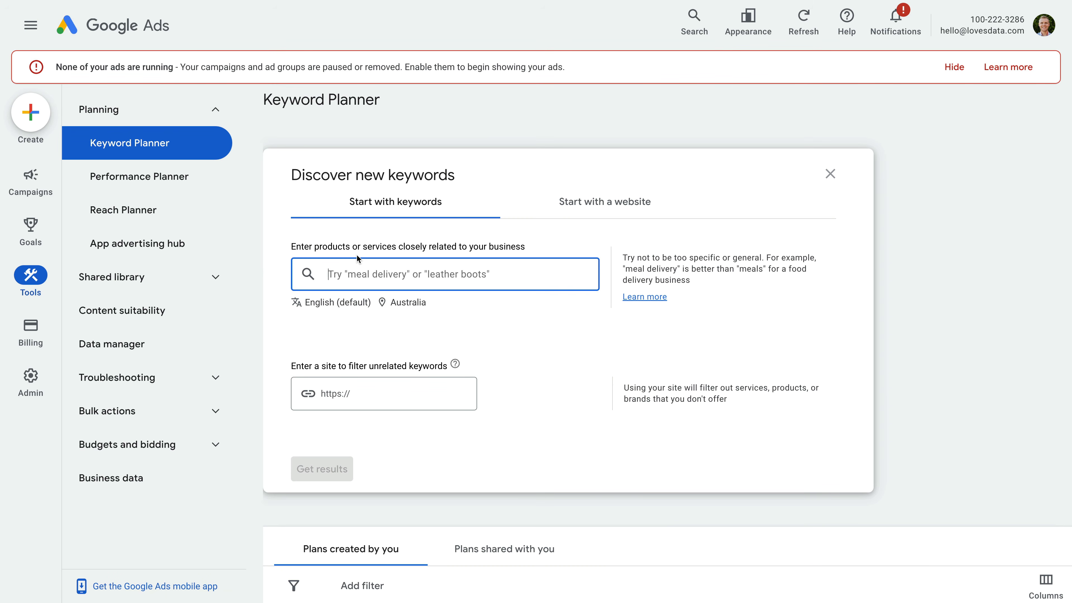
{"action": "type", "text": "go"}
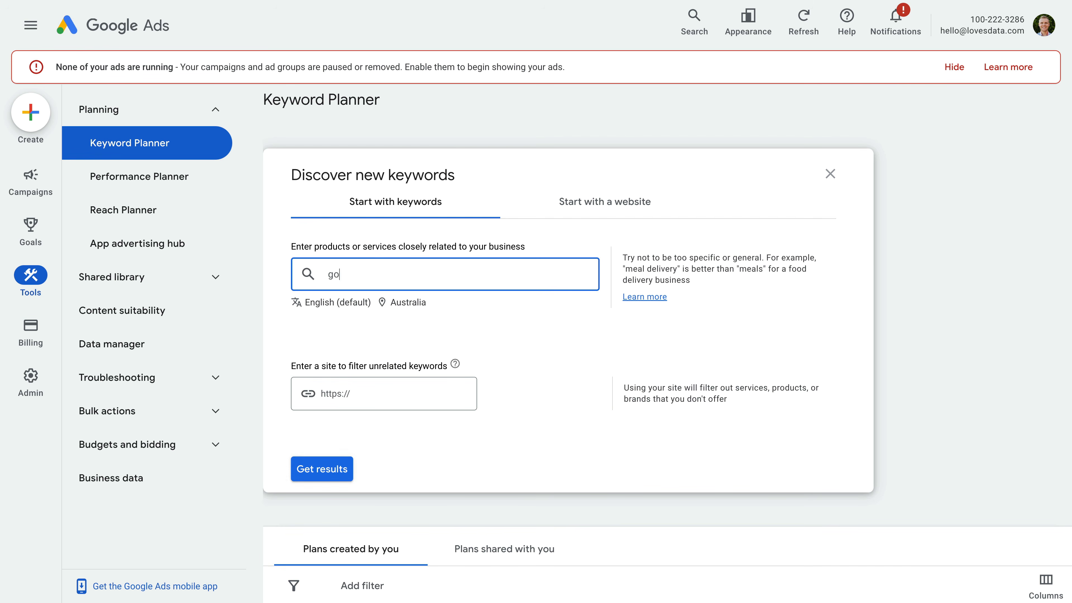
{"action": "type", "text": "ogle analytics terminology"}
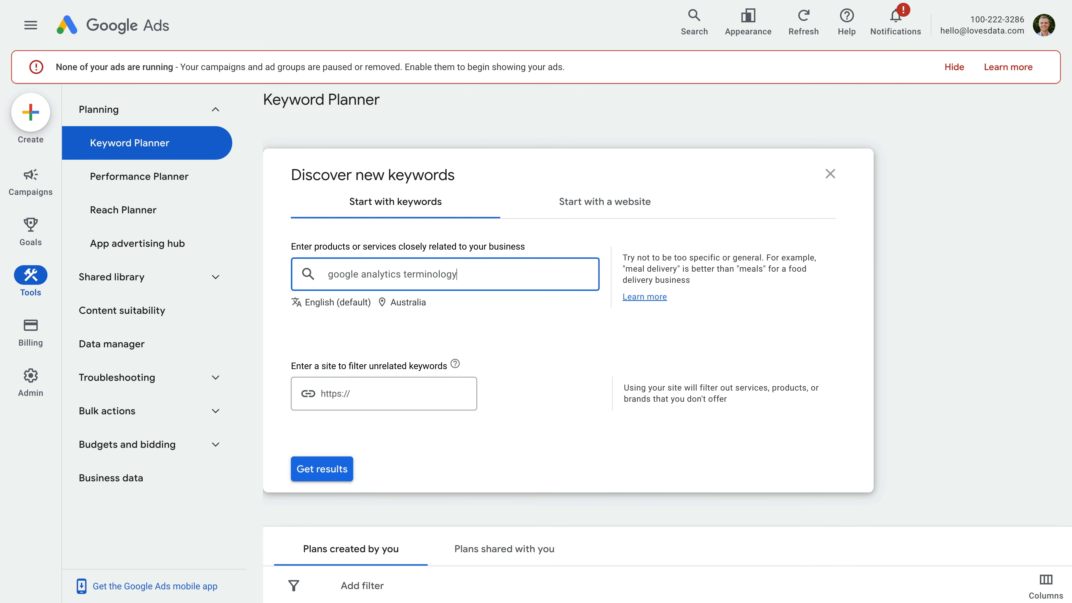
{"action": "key", "text": "Return"}
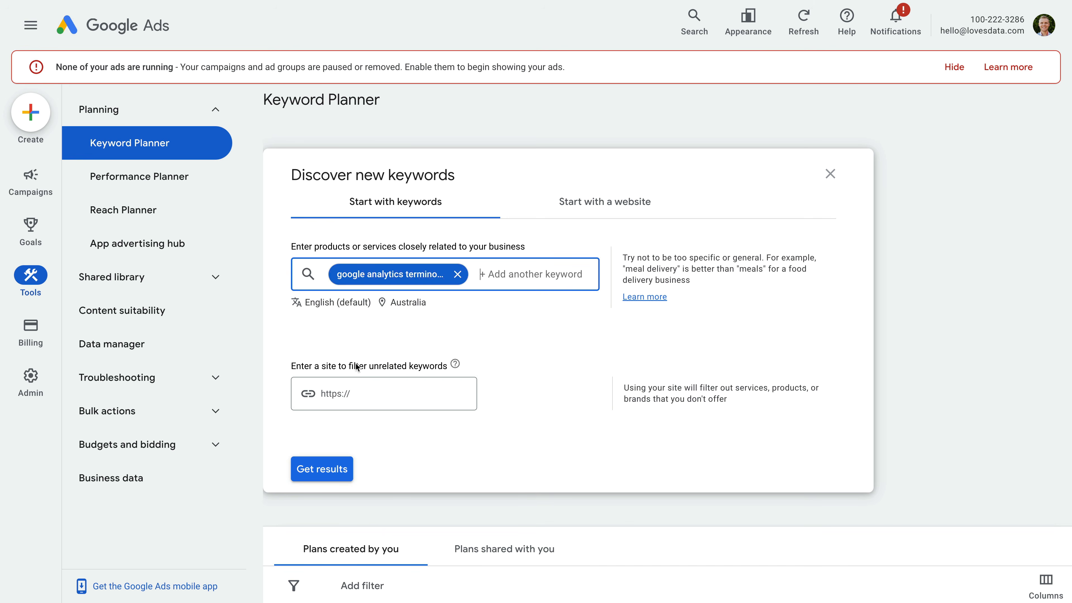
{"action": "left_click", "coordinate": [333, 467]}
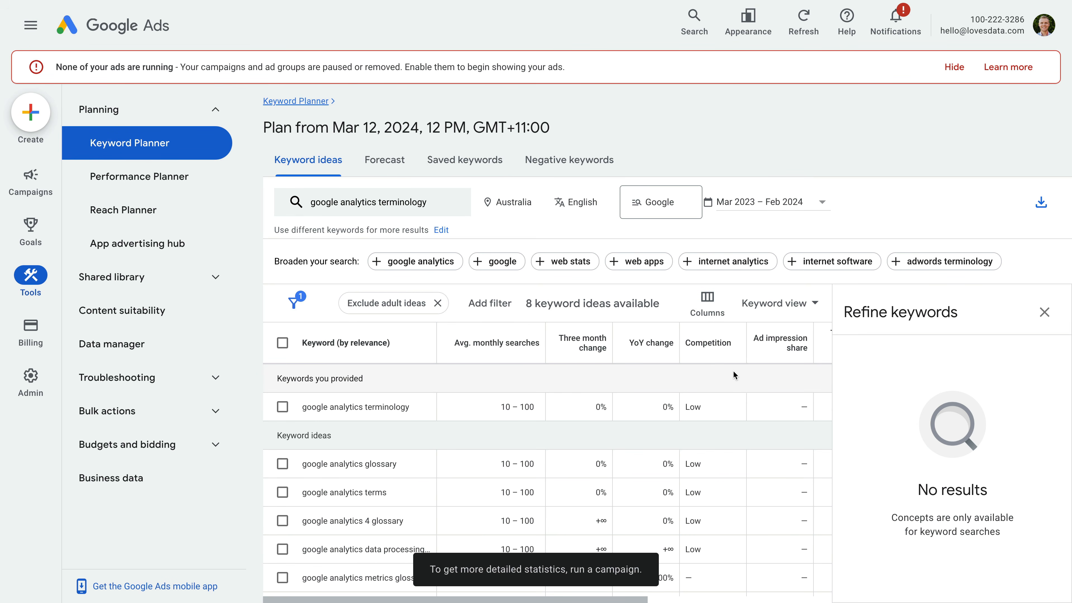
Step: Close the keyword refinement suggestions and examine the keyword ideas with their monthly searches, competition and account status
{"action": "left_click", "coordinate": [1044, 312]}
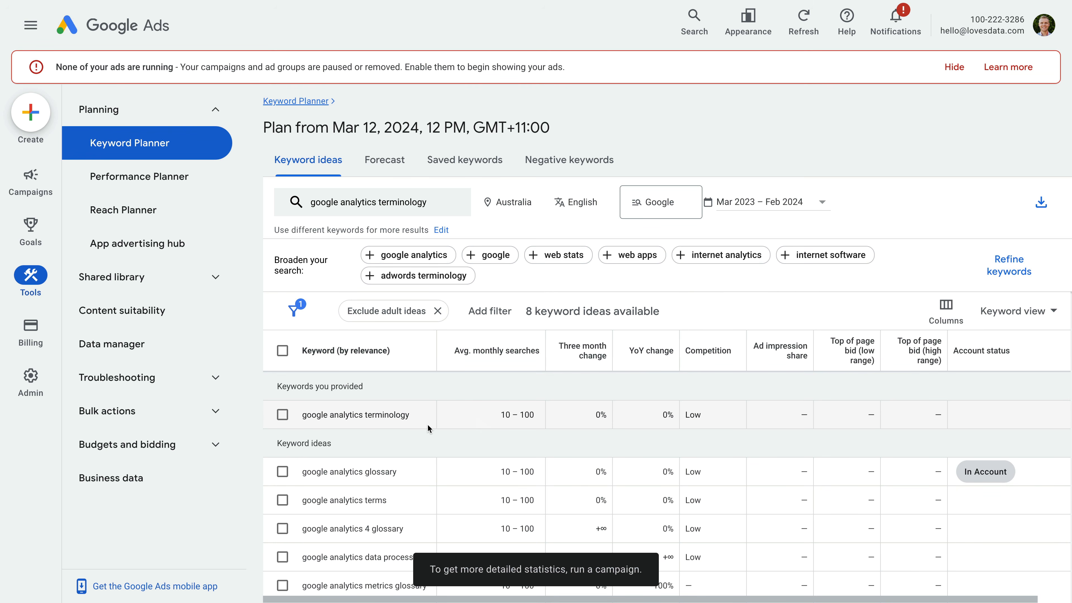
{"action": "scroll", "coordinate": [428, 425], "scroll_direction": "down", "scroll_amount": 1}
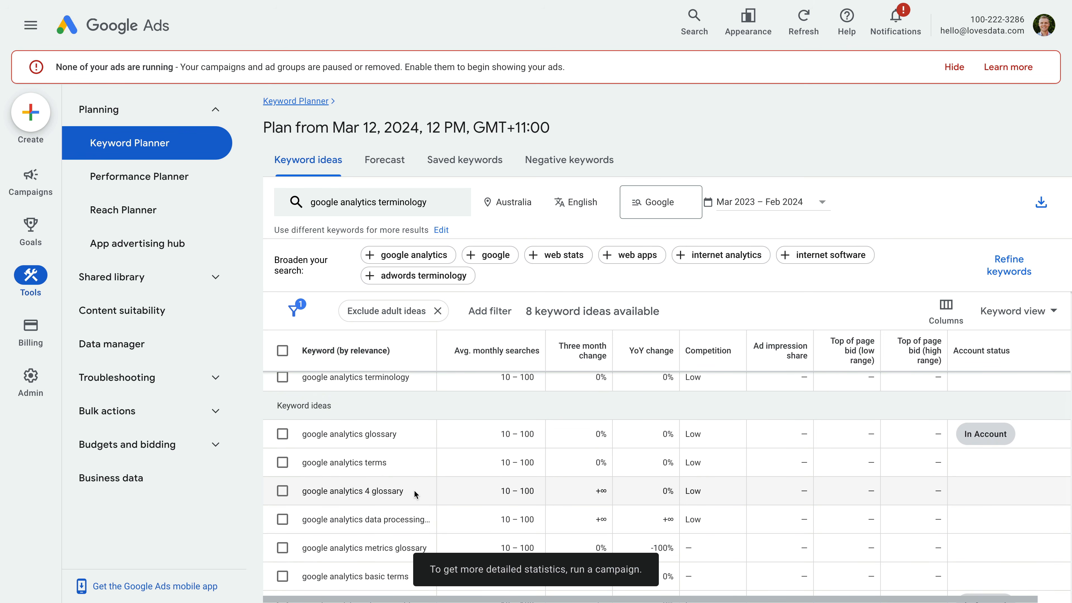
{"action": "scroll", "coordinate": [416, 494], "scroll_direction": "down", "scroll_amount": 2}
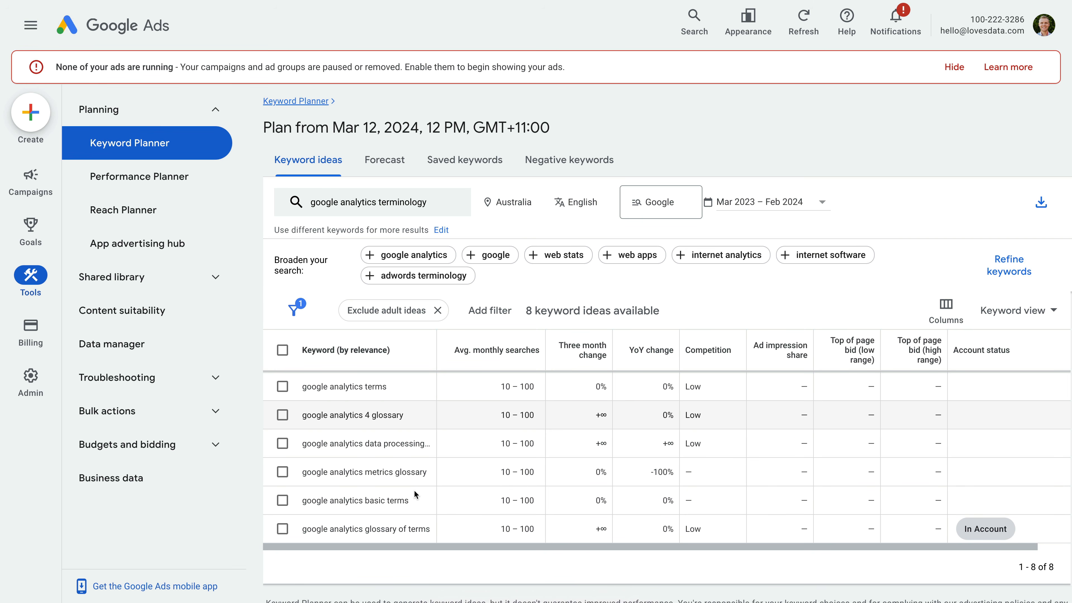
{"action": "scroll", "coordinate": [413, 491], "scroll_direction": "up", "scroll_amount": 3}
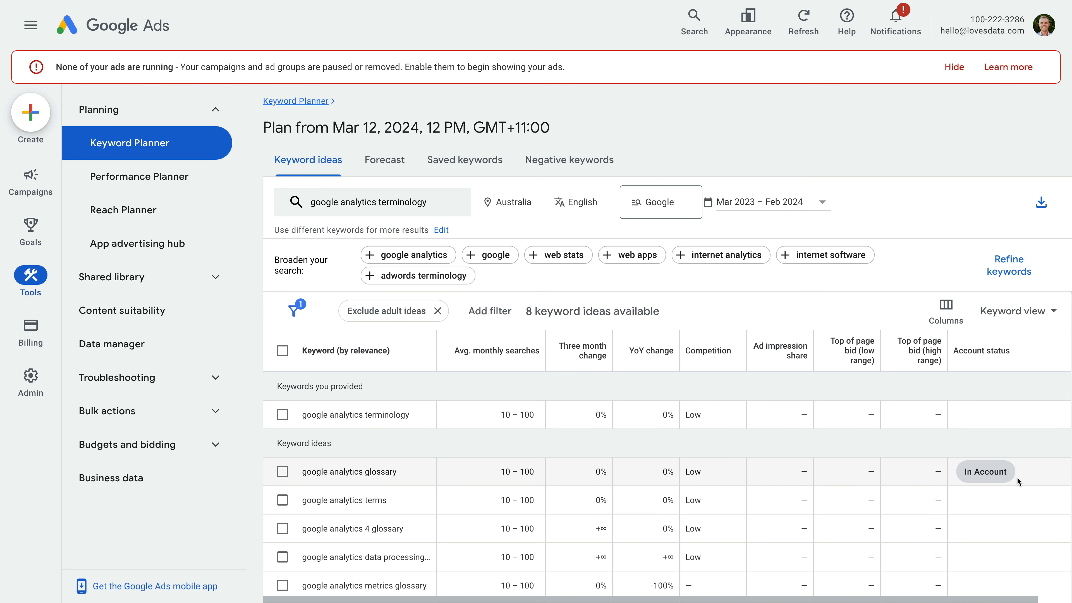
Step: Select the keyword ideas "google analytics terminology" and "google analytics terms" and copy them
{"action": "scroll", "coordinate": [991, 478], "scroll_direction": "down", "scroll_amount": 3}
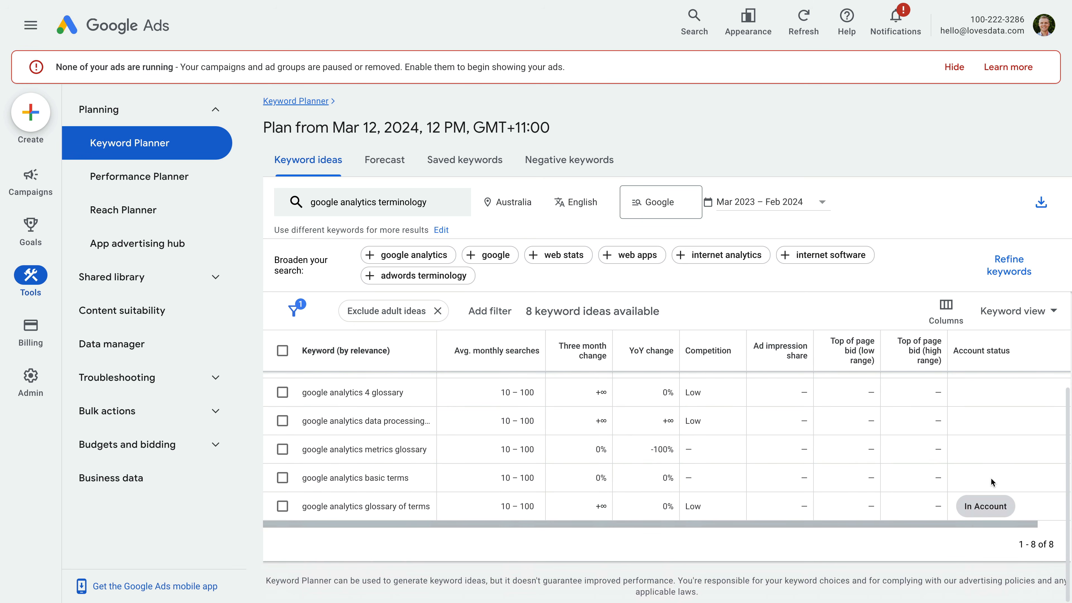
{"action": "scroll", "coordinate": [987, 525], "scroll_direction": "right", "scroll_amount": 1}
{"action": "scroll", "coordinate": [902, 488], "scroll_direction": "left", "scroll_amount": 1}
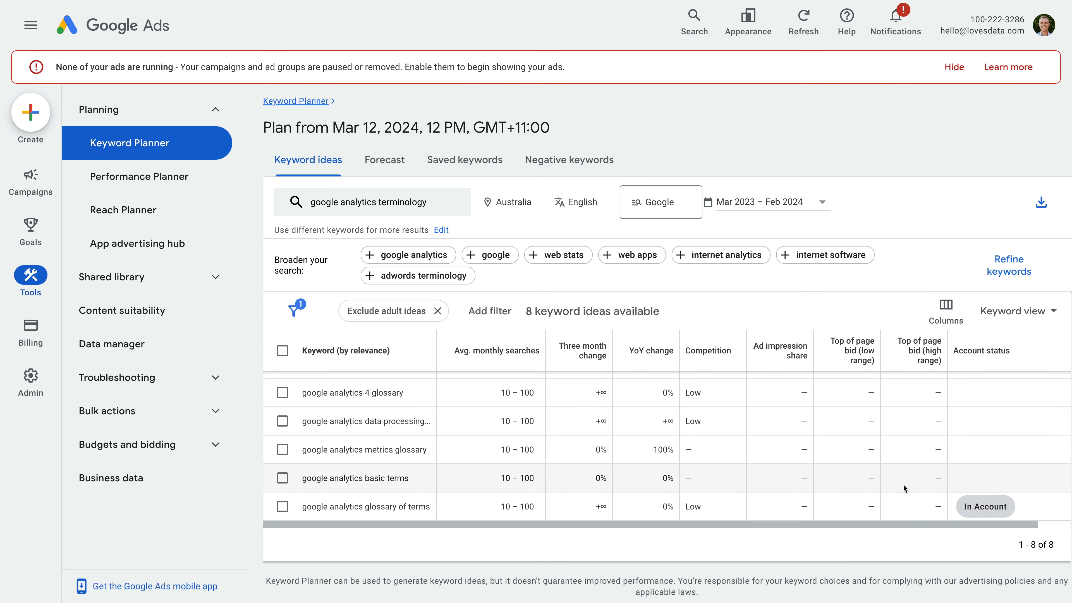
{"action": "scroll", "coordinate": [904, 487], "scroll_direction": "up", "scroll_amount": 2}
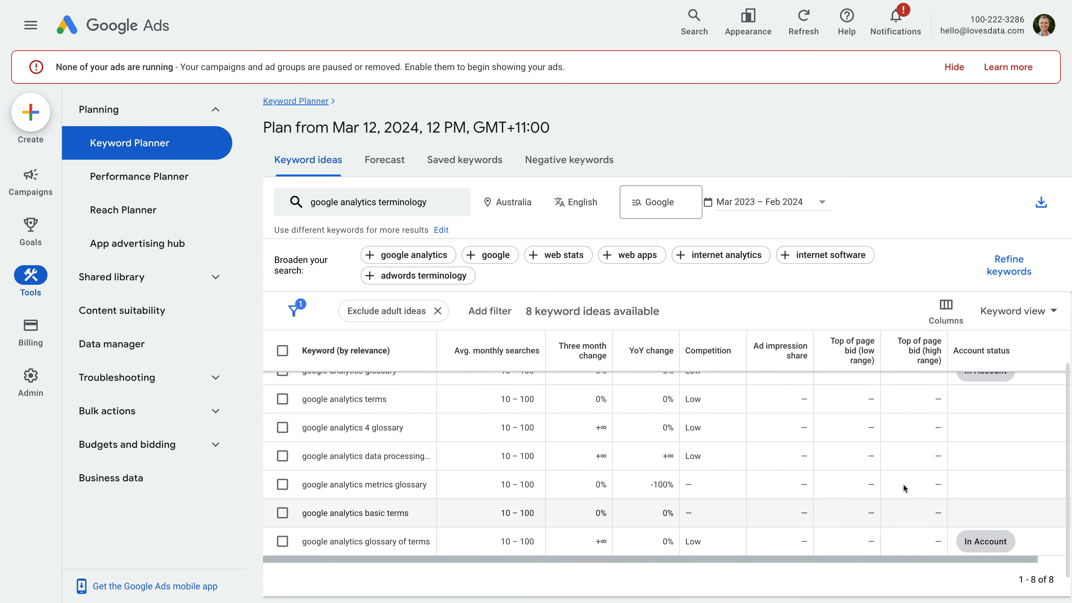
{"action": "scroll", "coordinate": [903, 485], "scroll_direction": "up", "scroll_amount": 1}
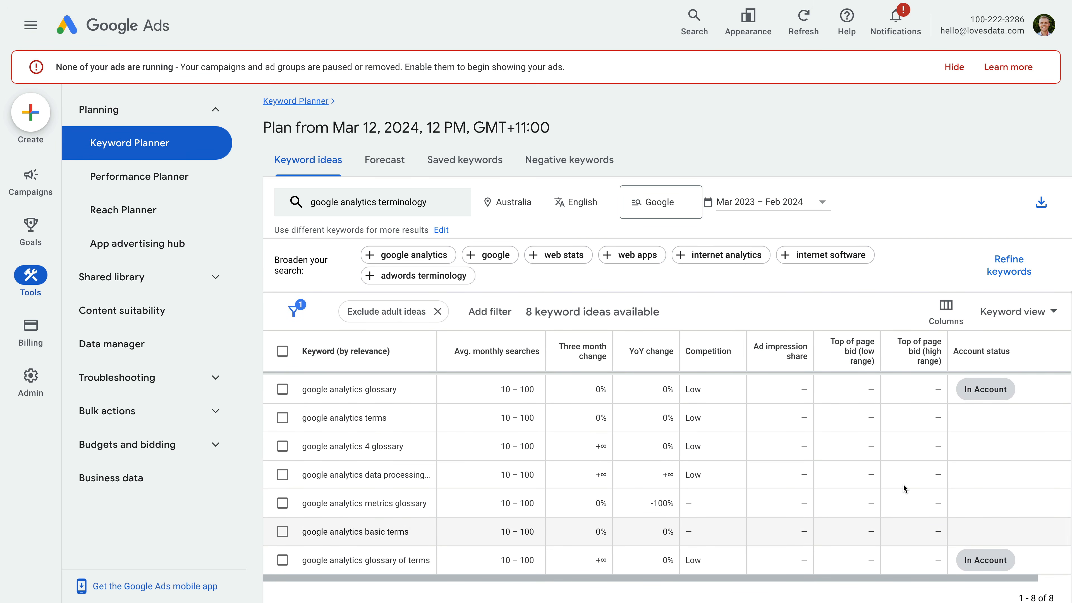
{"action": "scroll", "coordinate": [902, 484], "scroll_direction": "up", "scroll_amount": 3}
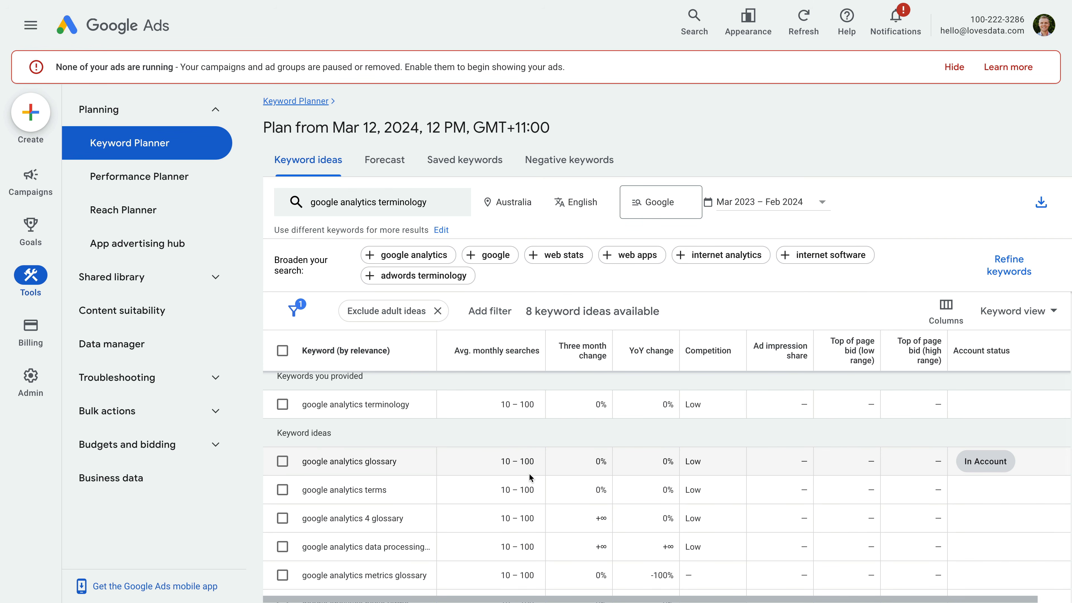
{"action": "left_click", "coordinate": [282, 412]}
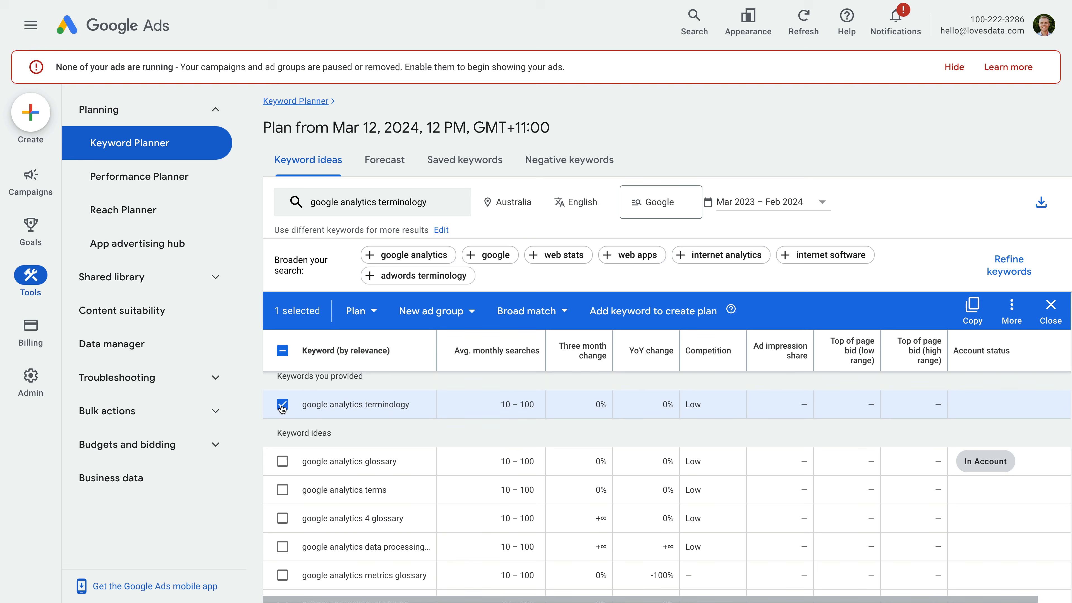
{"action": "left_click", "coordinate": [282, 490]}
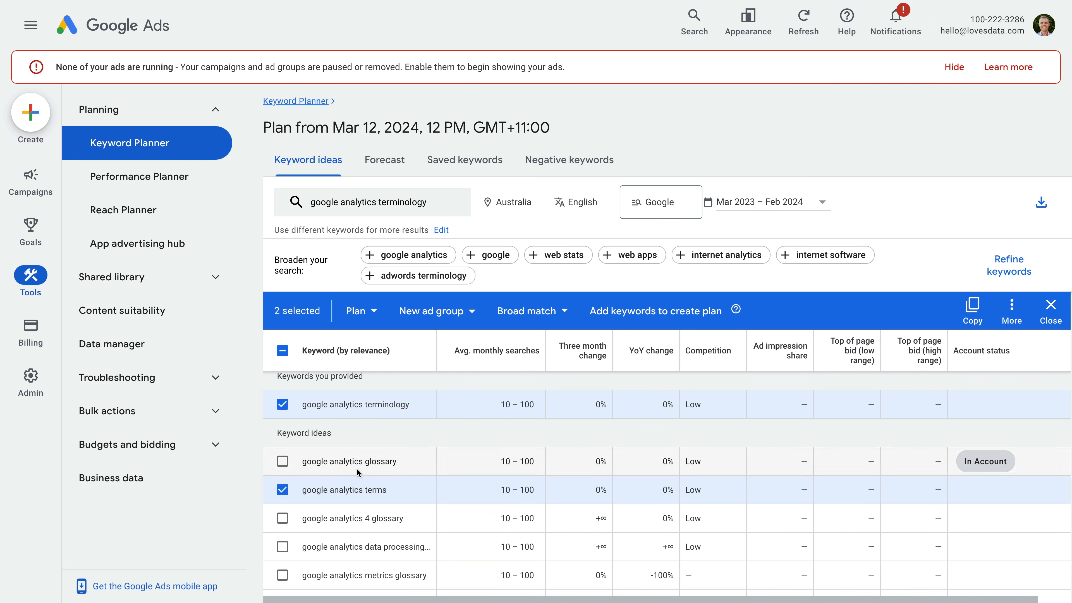
{"action": "left_click", "coordinate": [971, 315]}
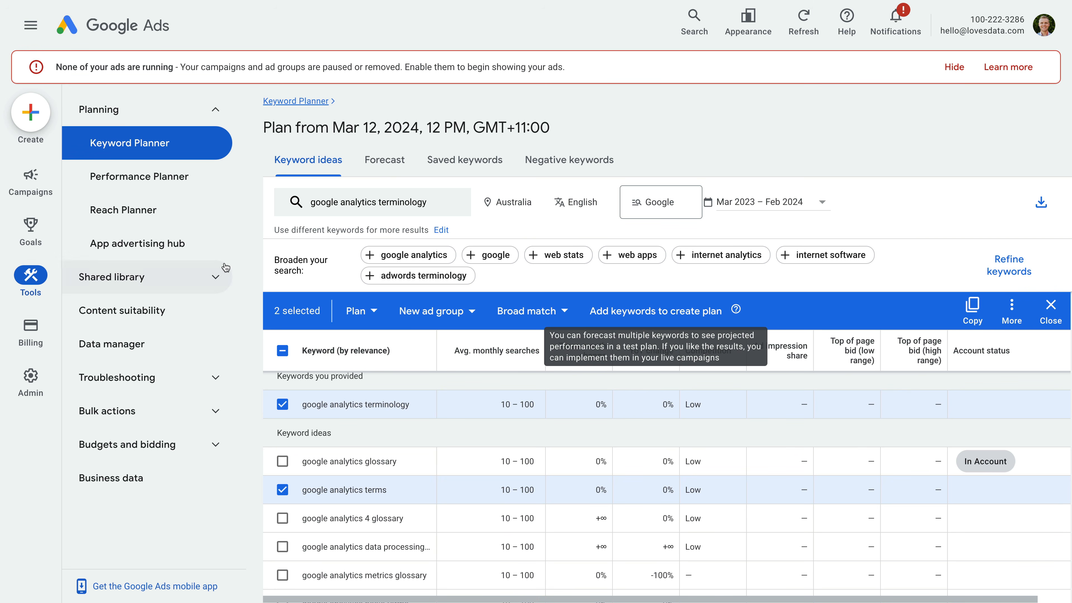
Step: Start a new ad group in the "Search | GA Glossary" campaign and name it "Terminology"
{"action": "mouse_move", "coordinate": [53, 188]}
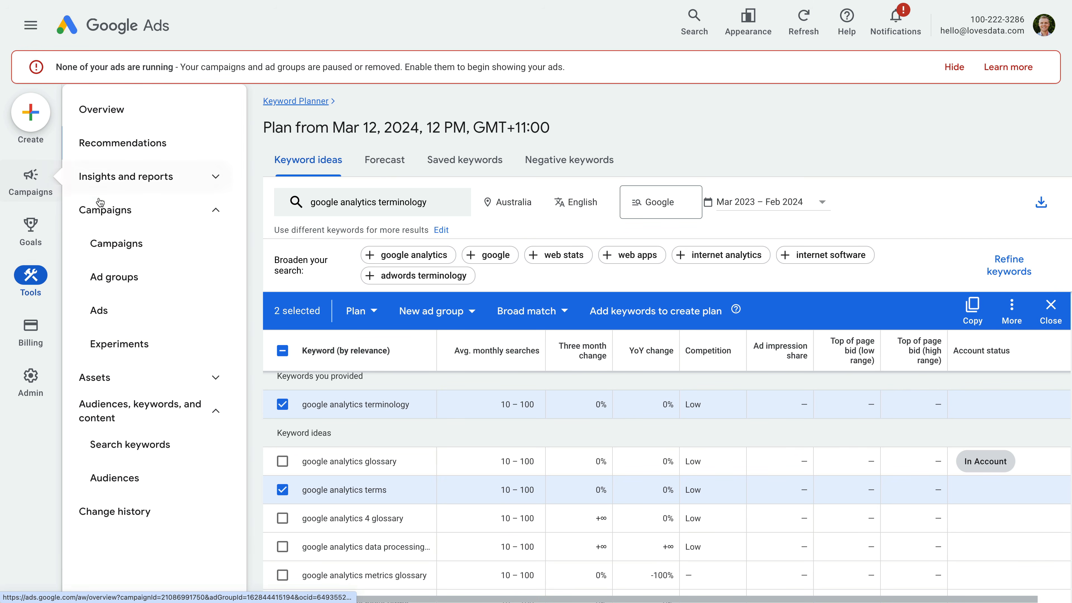
{"action": "left_click", "coordinate": [175, 283]}
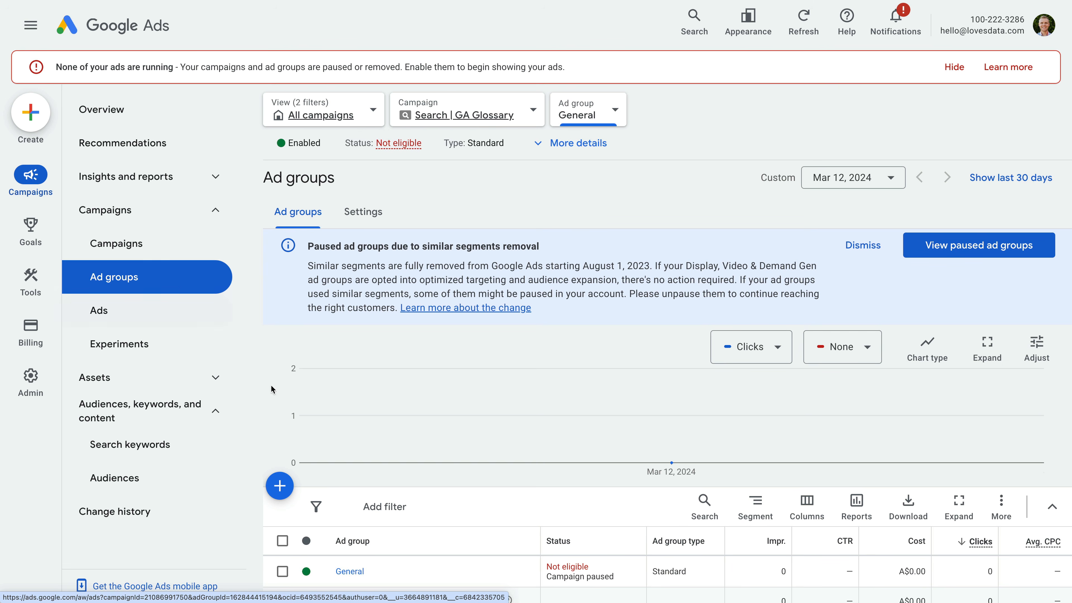
{"action": "scroll", "coordinate": [348, 447], "scroll_direction": "down", "scroll_amount": 3}
{"action": "left_click", "coordinate": [281, 420]}
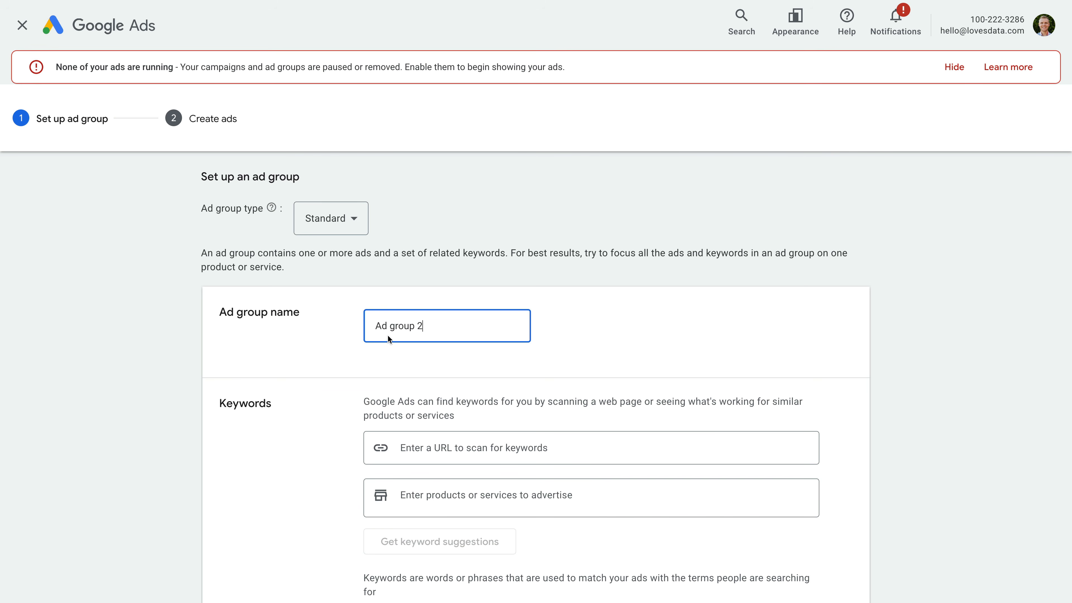
{"action": "left_click_drag", "start_coordinate": [427, 324], "coordinate": [346, 323]}
{"action": "type", "text": "Terminology"}
{"action": "left_click", "coordinate": [414, 347]}
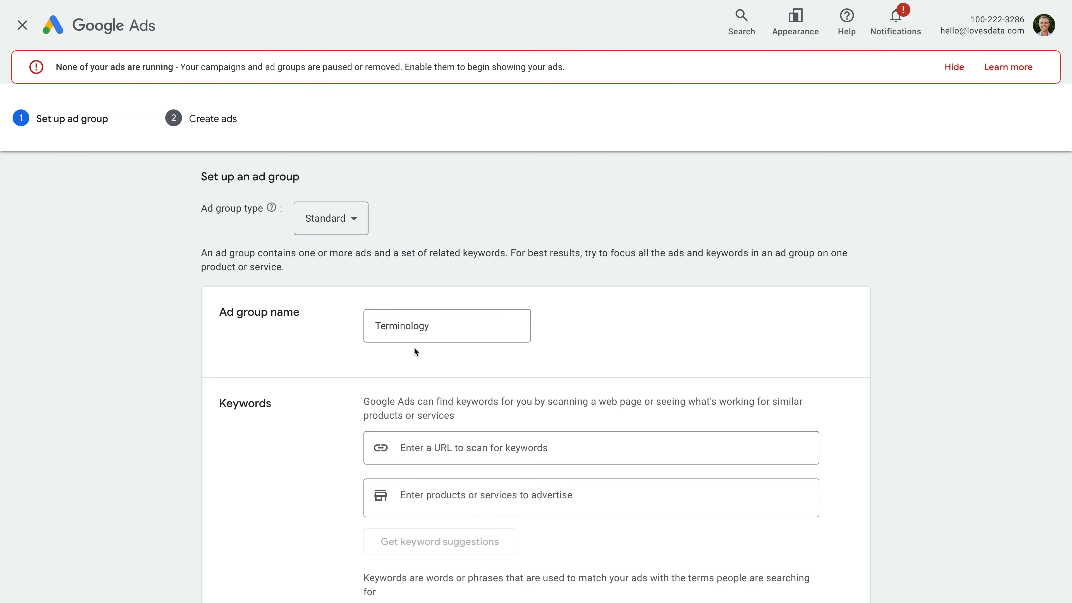
Step: Paste the copied keywords "google analytics terminology" and "google analytics terms" into the ad group and continue to ad creation
{"action": "scroll", "coordinate": [414, 351], "scroll_direction": "down", "scroll_amount": 6}
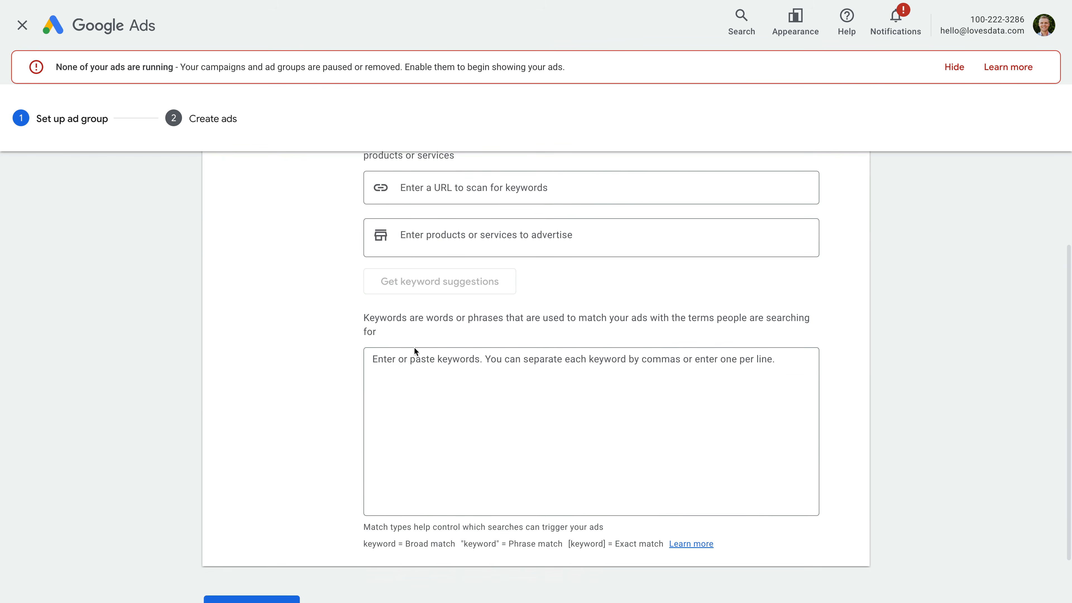
{"action": "left_click", "coordinate": [439, 360]}
{"action": "key", "text": "ctrl+v"}
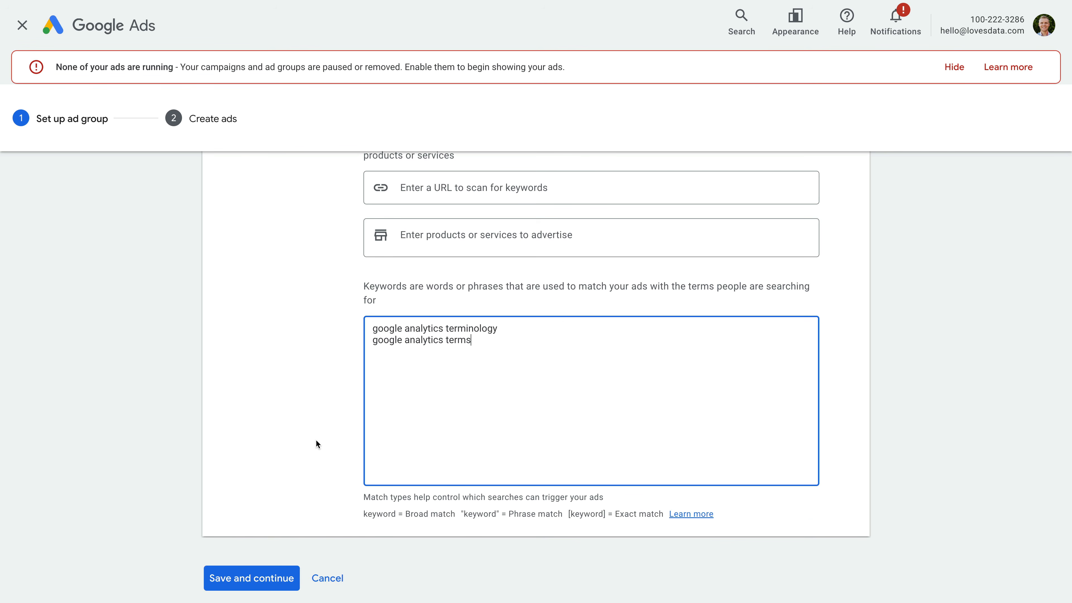
{"action": "left_click", "coordinate": [269, 575]}
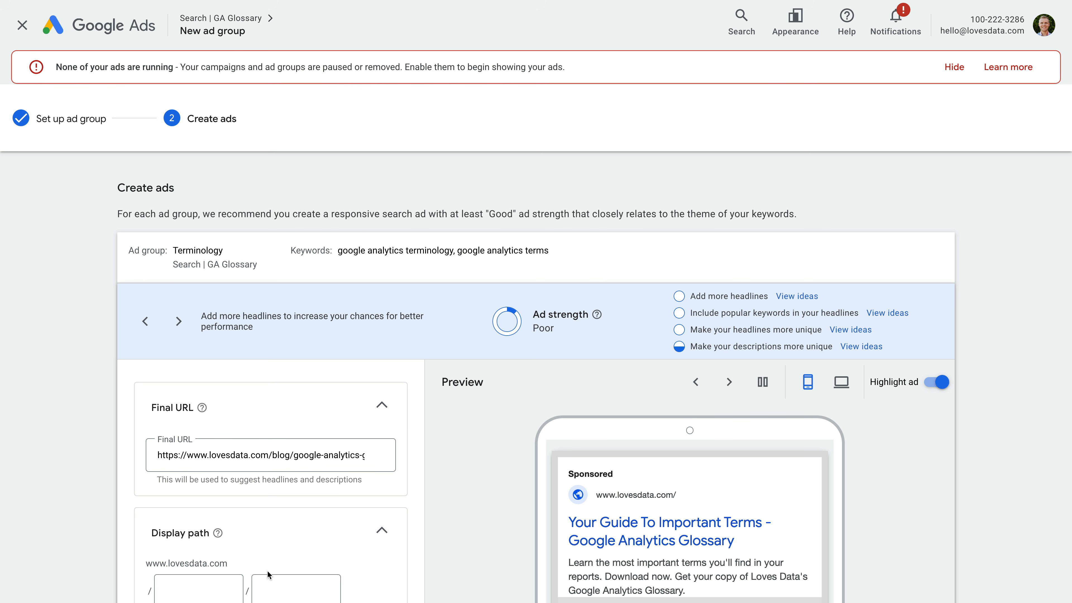
Step: Change the ad's first headline to "Google Analytics Terminology"
{"action": "left_click", "coordinate": [267, 573]}
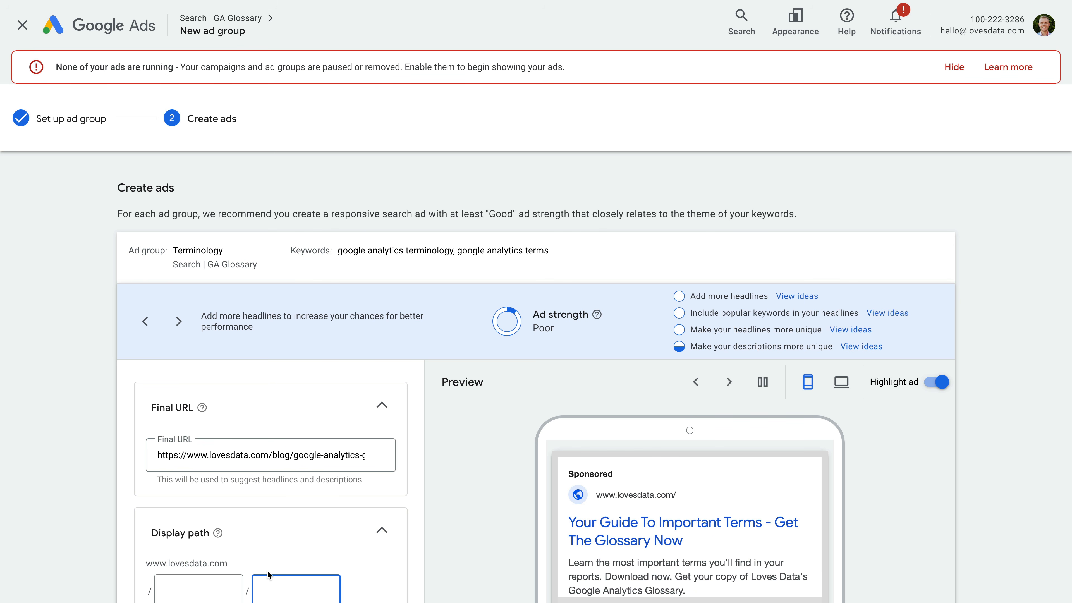
{"action": "scroll", "coordinate": [445, 536], "scroll_direction": "down", "scroll_amount": 3}
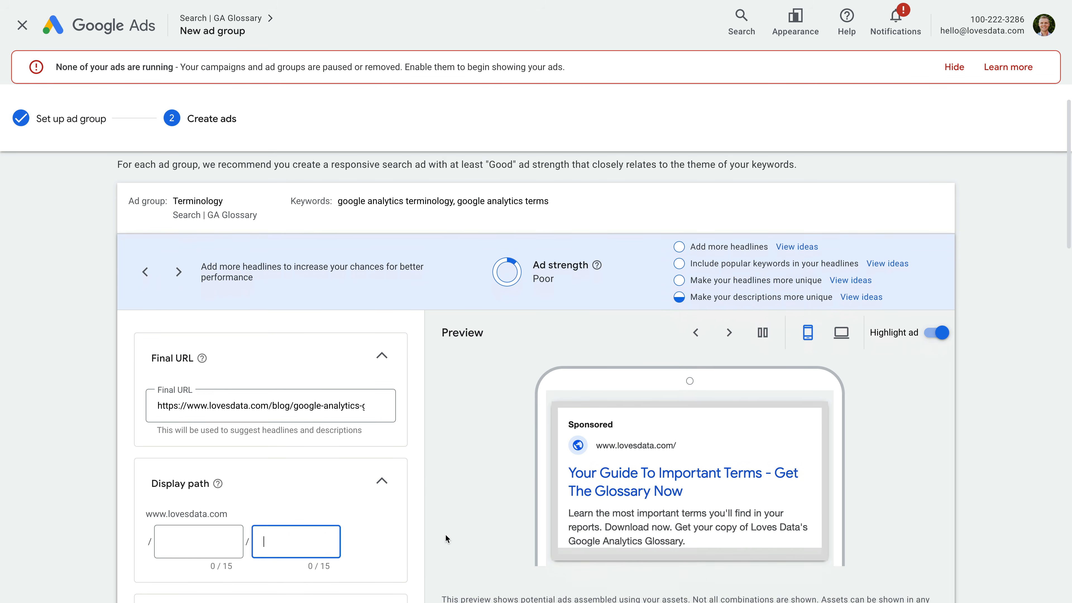
{"action": "scroll", "coordinate": [445, 533], "scroll_direction": "down", "scroll_amount": 4}
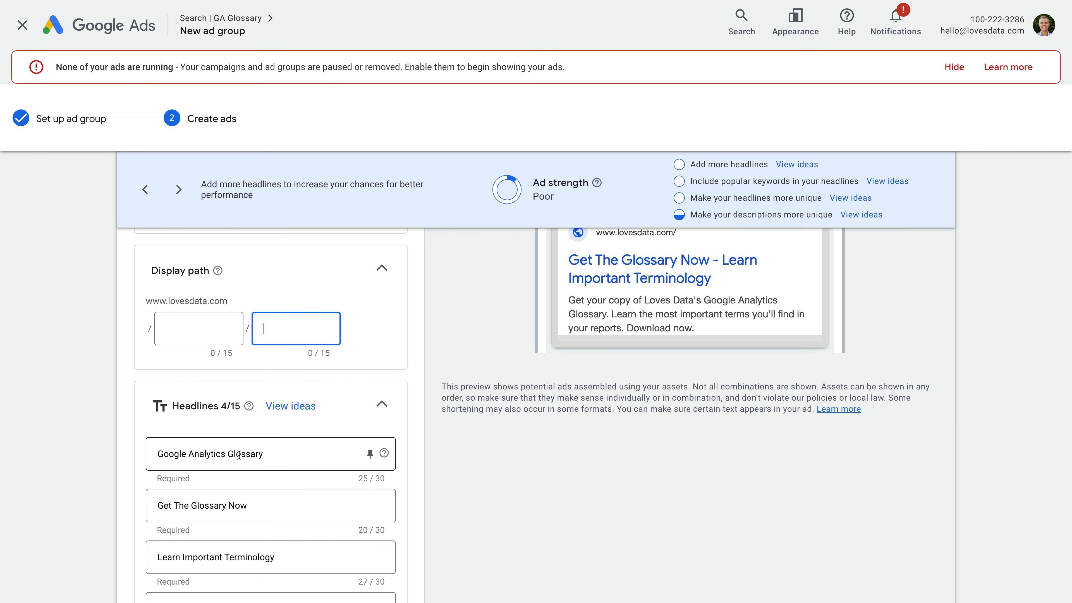
{"action": "left_click_drag", "start_coordinate": [228, 453], "coordinate": [274, 457]}
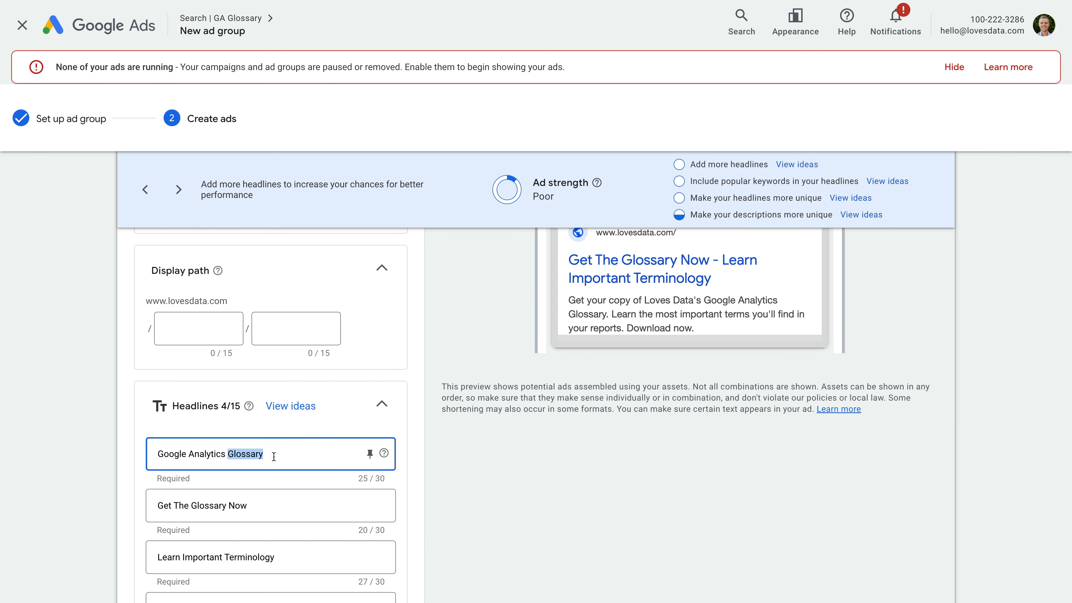
{"action": "type", "text": "Terminology"}
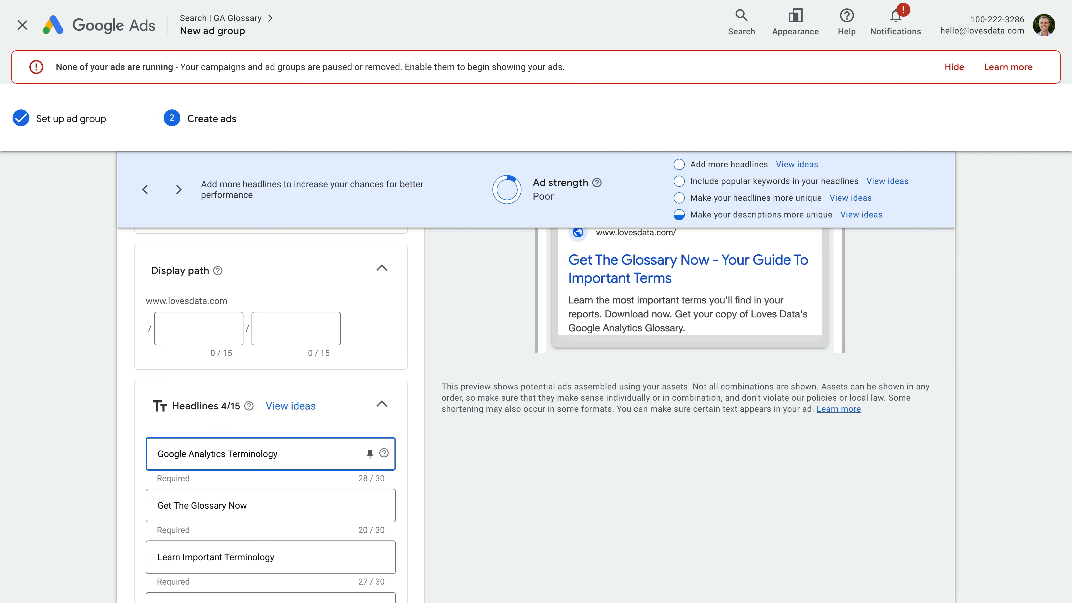
Step: Change the ad's second headline to "Get The Terminology Guide"
{"action": "scroll", "coordinate": [292, 500], "scroll_direction": "down", "scroll_amount": 1}
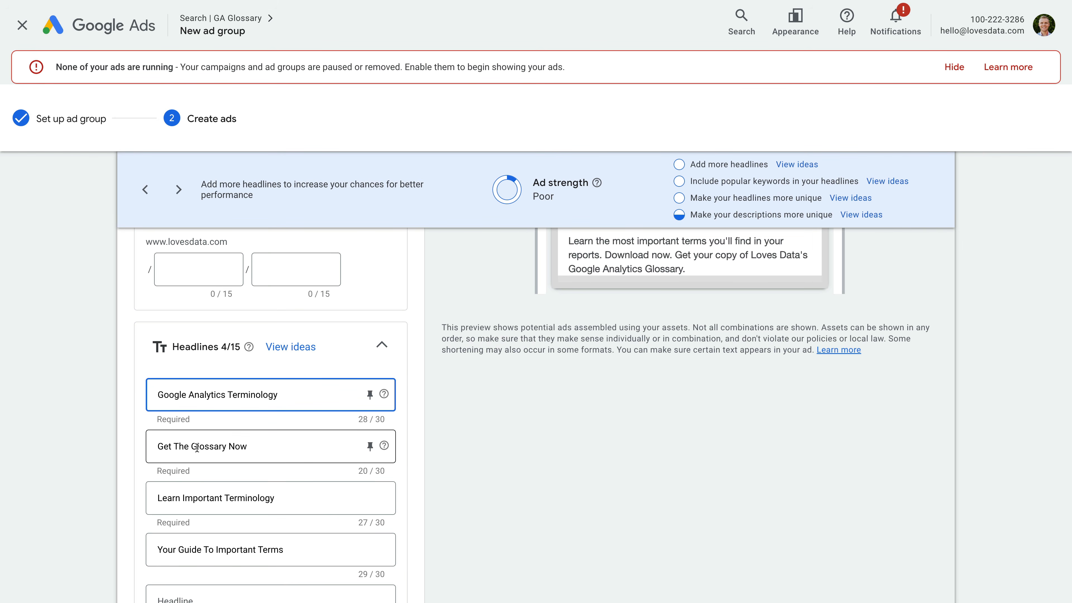
{"action": "left_click_drag", "start_coordinate": [191, 447], "coordinate": [268, 448]}
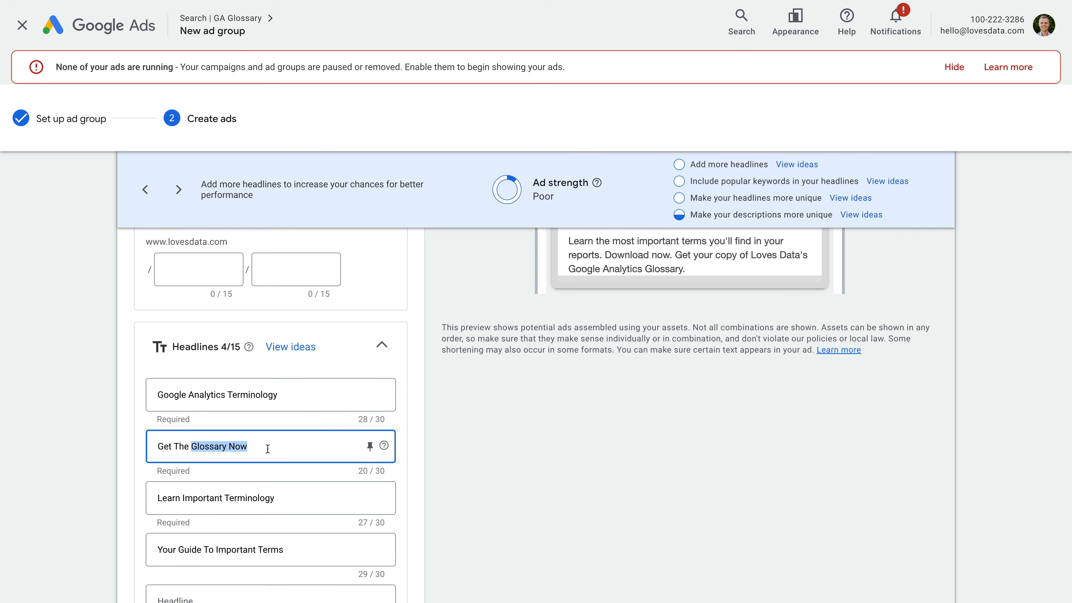
{"action": "type", "text": "Termi"}
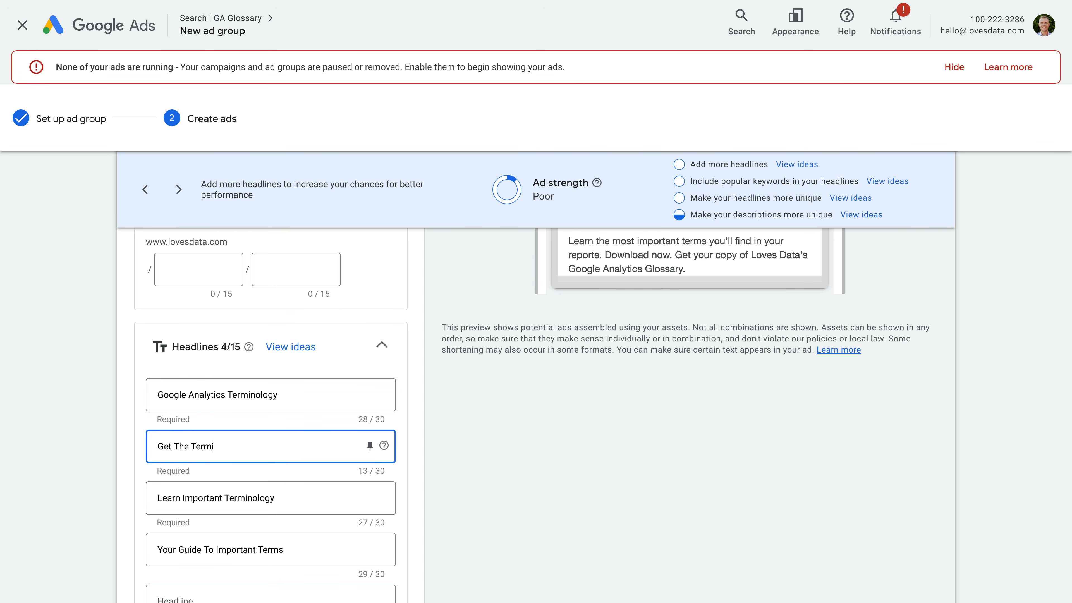
{"action": "type", "text": "nology Guide"}
Step: Change the first description to "Learn the most important terminology you'll find in your reports. Download now."
{"action": "scroll", "coordinate": [393, 493], "scroll_direction": "down", "scroll_amount": 5}
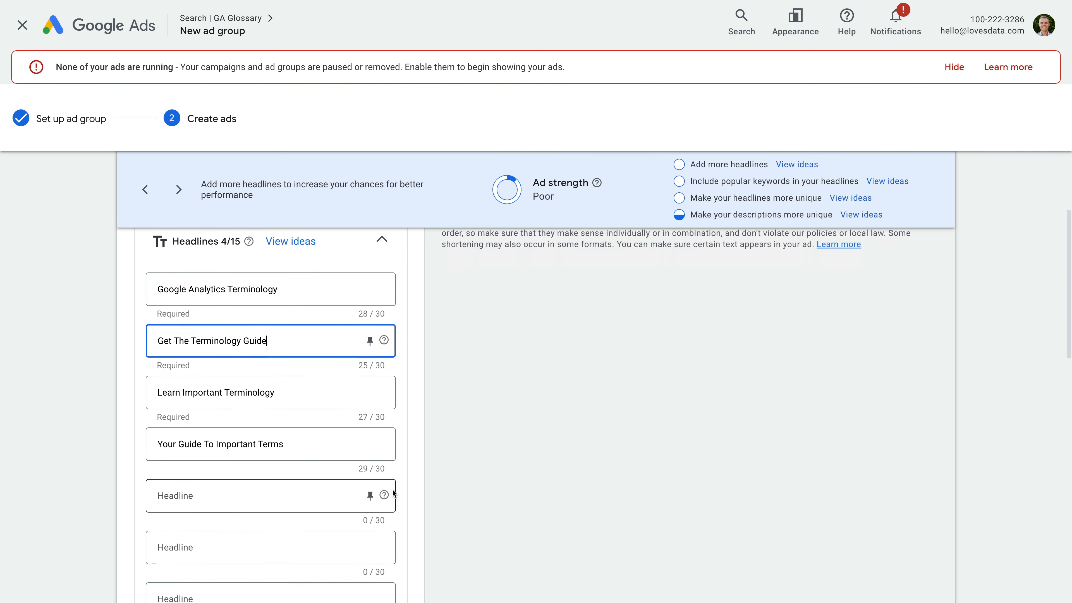
{"action": "scroll", "coordinate": [392, 493], "scroll_direction": "down", "scroll_amount": 5}
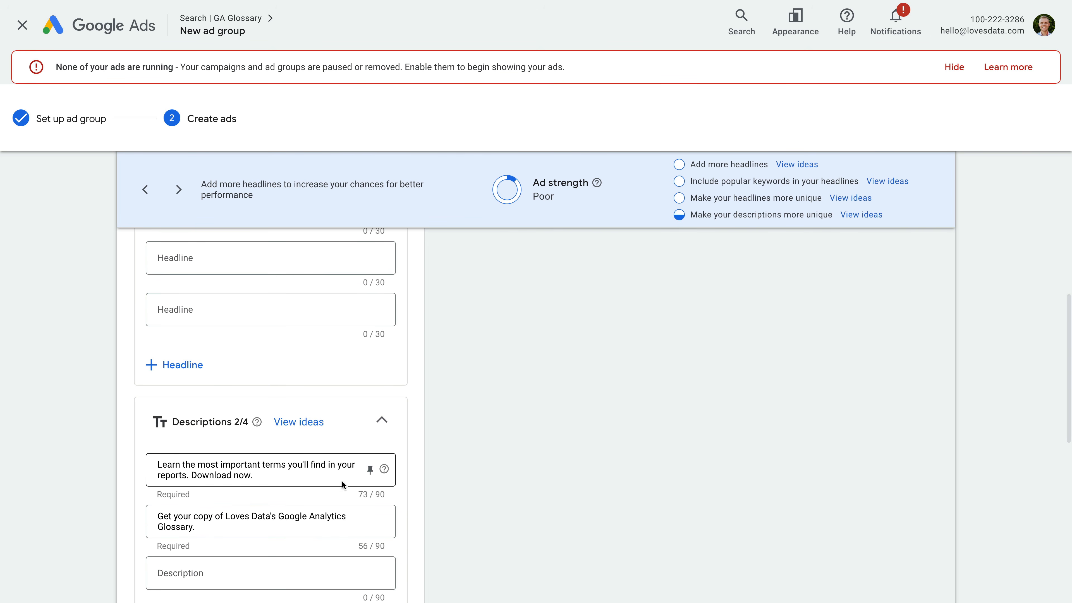
{"action": "left_click", "coordinate": [281, 467]}
{"action": "key", "text": "Delete"}
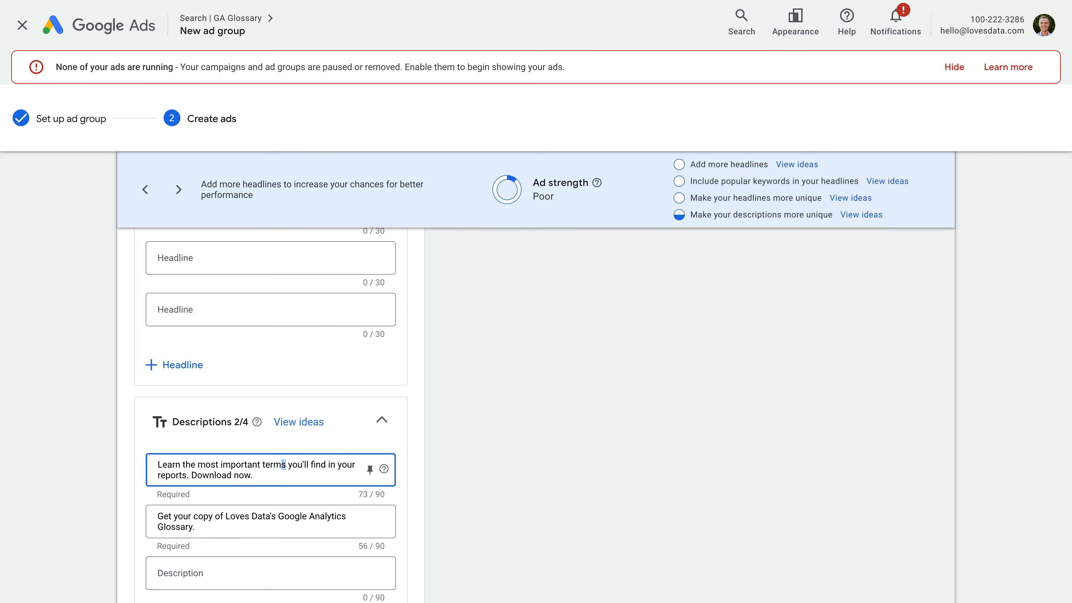
{"action": "type", "text": "inology"}
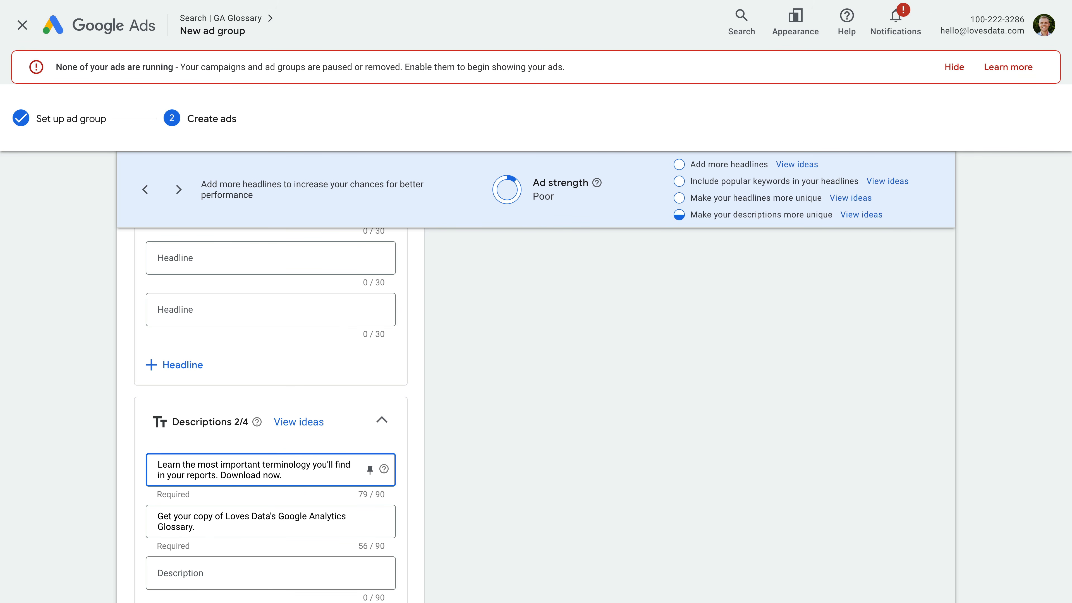
Step: Change the second description to "Get your copy of Loves Data's Google Analytics Terminology Guide."
{"action": "scroll", "coordinate": [283, 503], "scroll_direction": "down", "scroll_amount": 1}
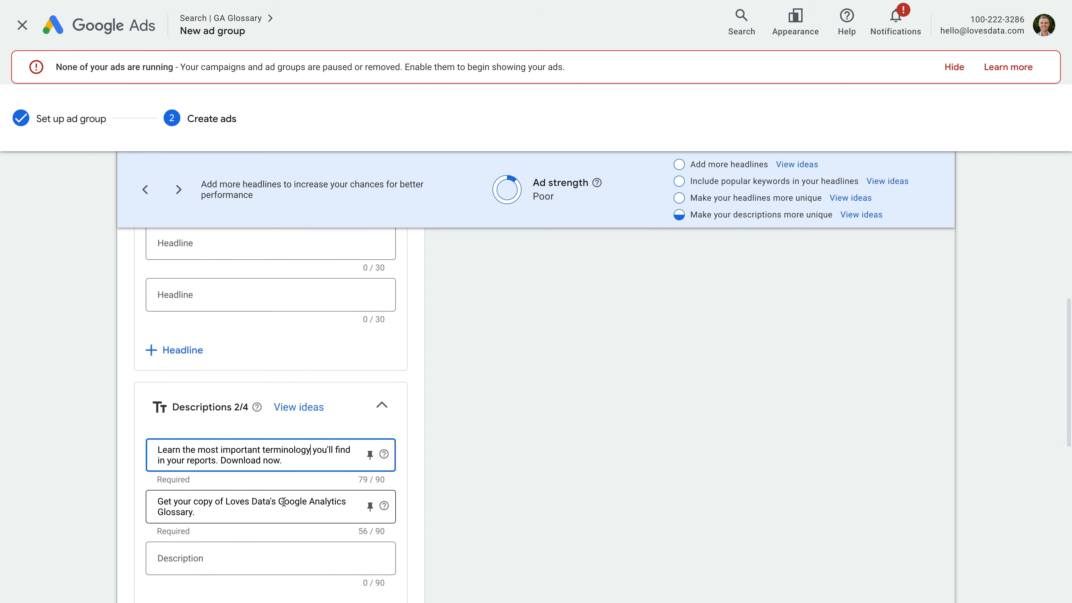
{"action": "left_click", "coordinate": [192, 512]}
{"action": "double_click", "coordinate": [192, 512]}
{"action": "type", "text": "T"}
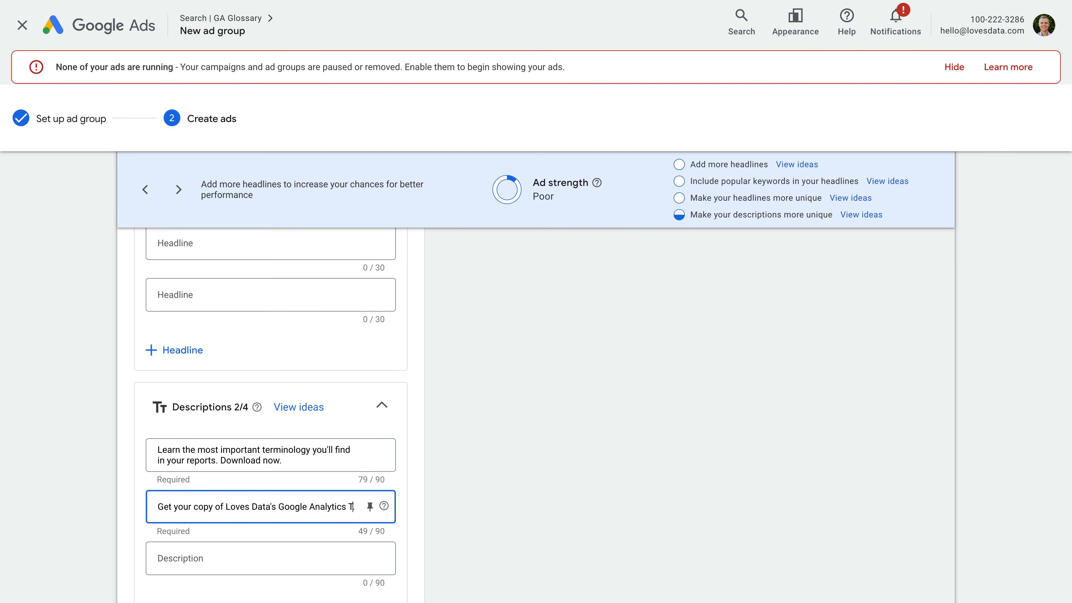
{"action": "type", "text": "erminology "}
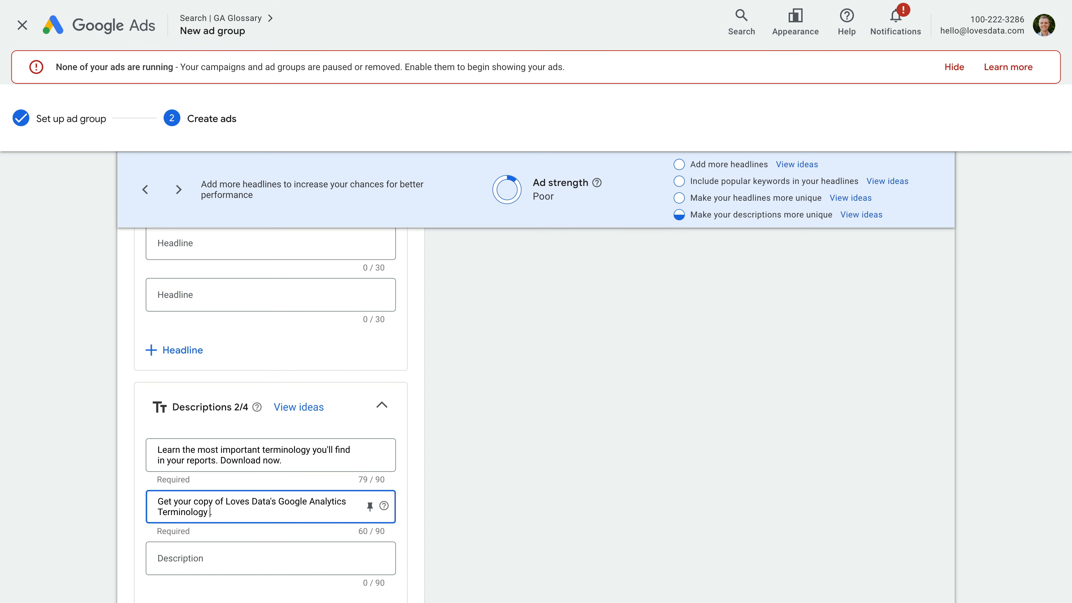
{"action": "type", "text": "Guide."}
Step: Save the ad for the Terminology ad group without adding sitelinks and return to the campaign's ad groups
{"action": "scroll", "coordinate": [387, 537], "scroll_direction": "down", "scroll_amount": 4}
{"action": "scroll", "coordinate": [386, 533], "scroll_direction": "down", "scroll_amount": 8}
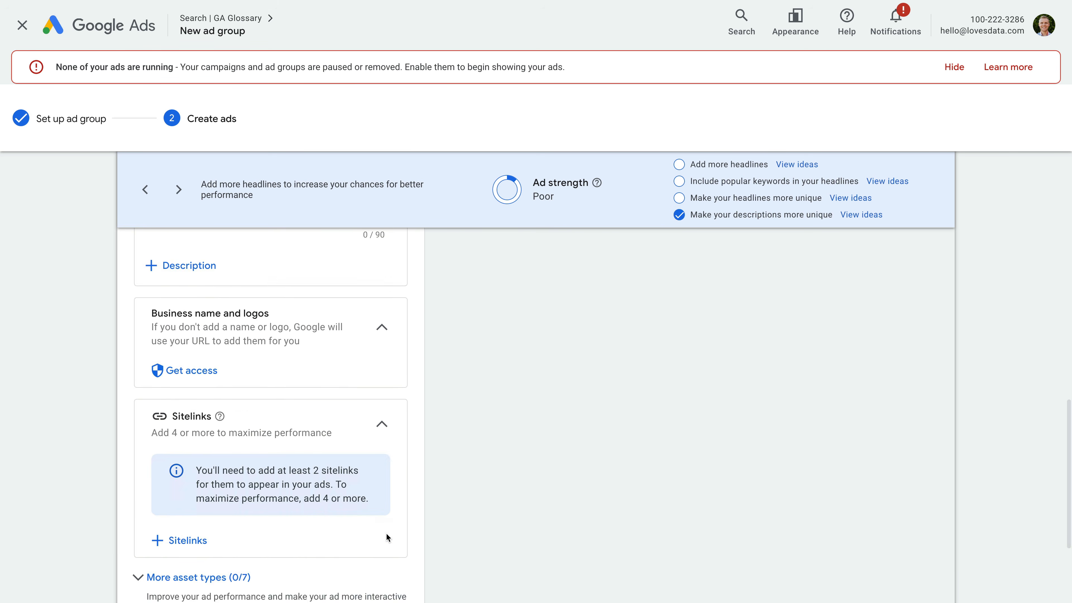
{"action": "left_click", "coordinate": [184, 541]}
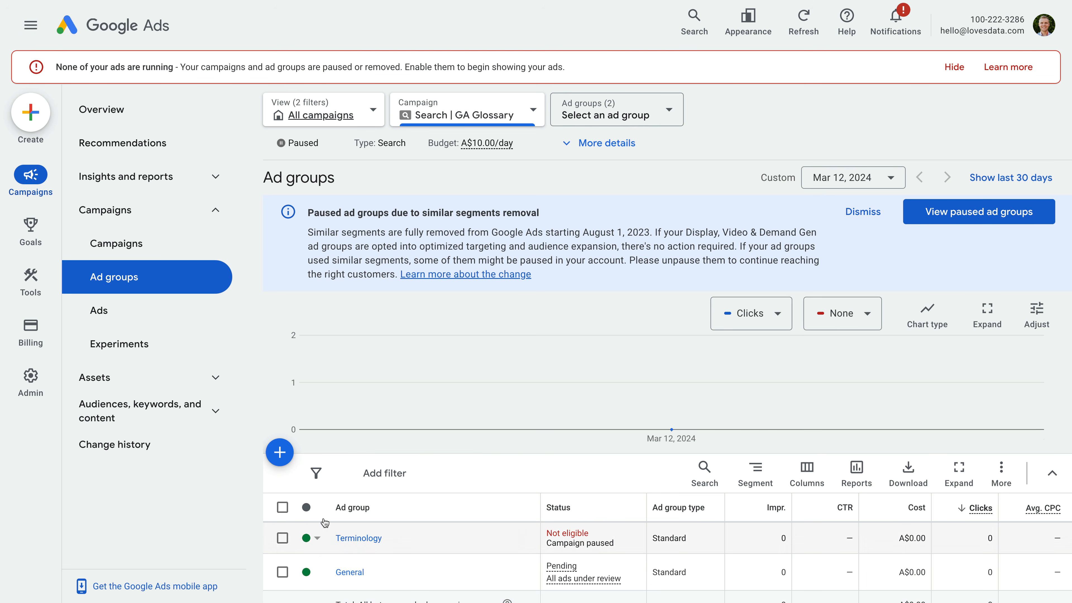
Step: Rename the "General" ad group to "Glossary"
{"action": "scroll", "coordinate": [480, 477], "scroll_direction": "down", "scroll_amount": 2}
{"action": "scroll", "coordinate": [480, 477], "scroll_direction": "down", "scroll_amount": 1}
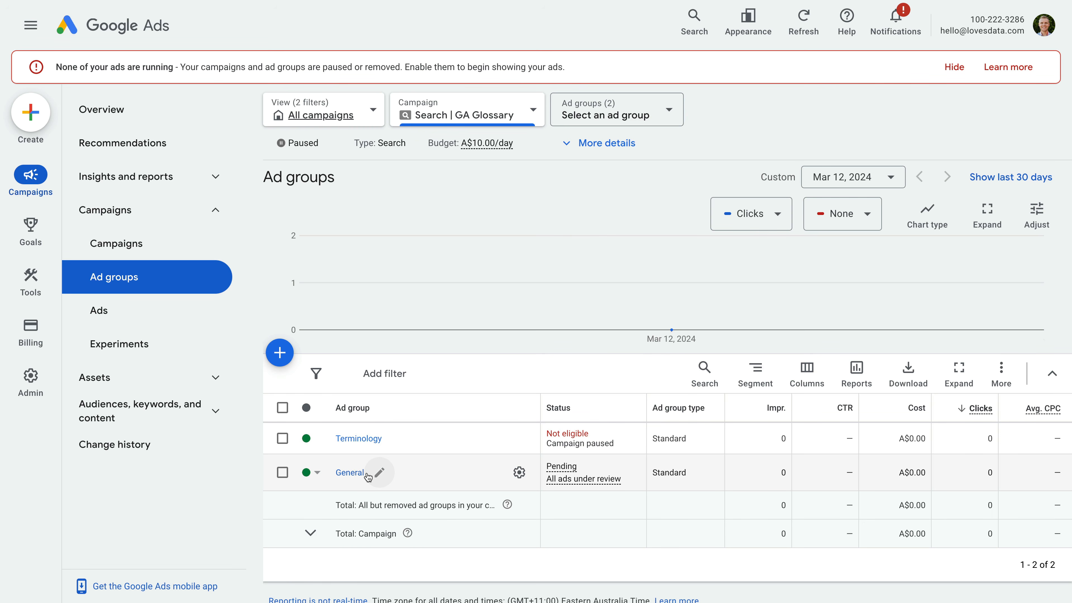
{"action": "left_click", "coordinate": [379, 472]}
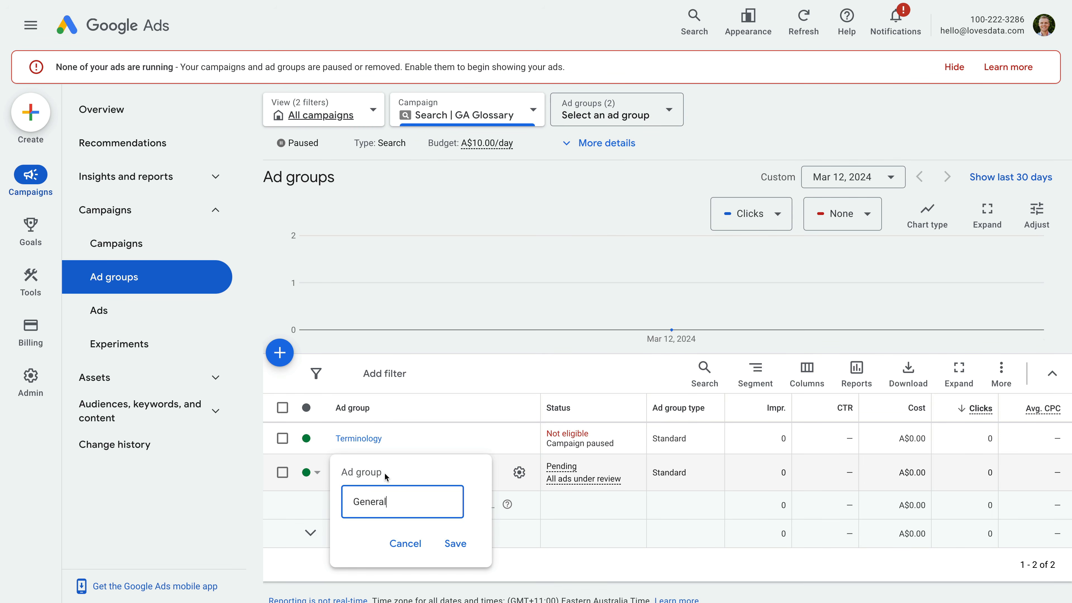
{"action": "key", "text": "super+a"}
{"action": "type", "text": "Glossary"}
{"action": "left_click", "coordinate": [448, 544]}
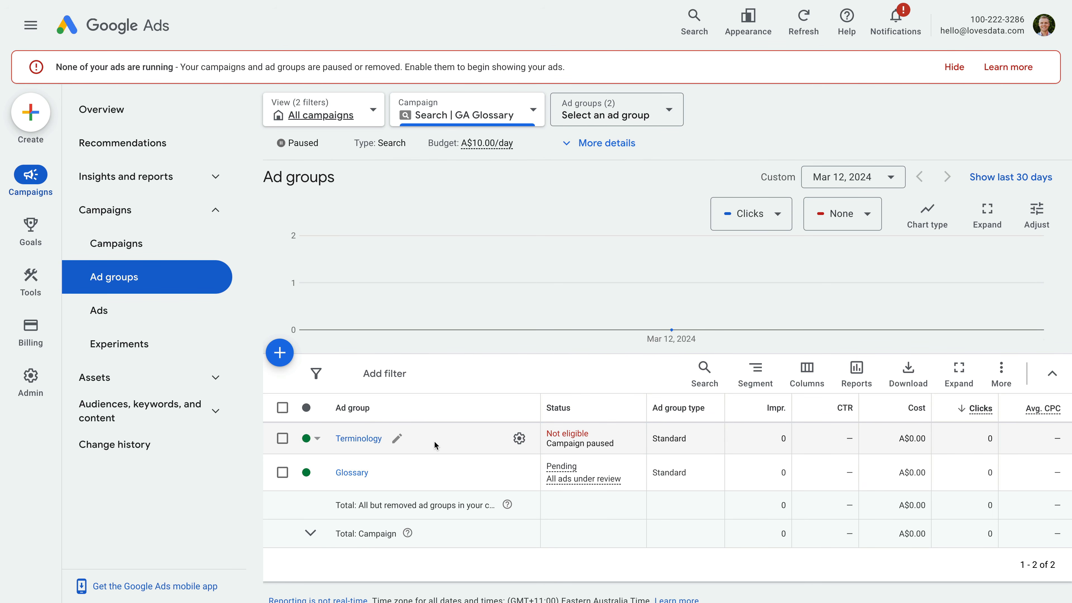
Step: Open the assets of the Search | GA Glossary campaign and start adding new sitelinks at campaign level
{"action": "left_click", "coordinate": [203, 375]}
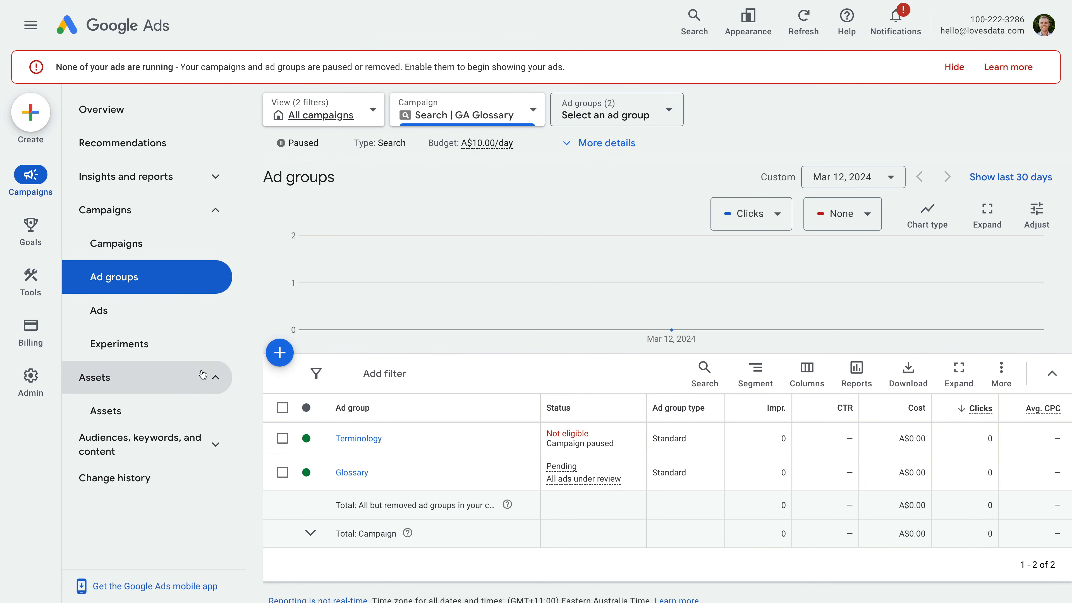
{"action": "left_click", "coordinate": [158, 411]}
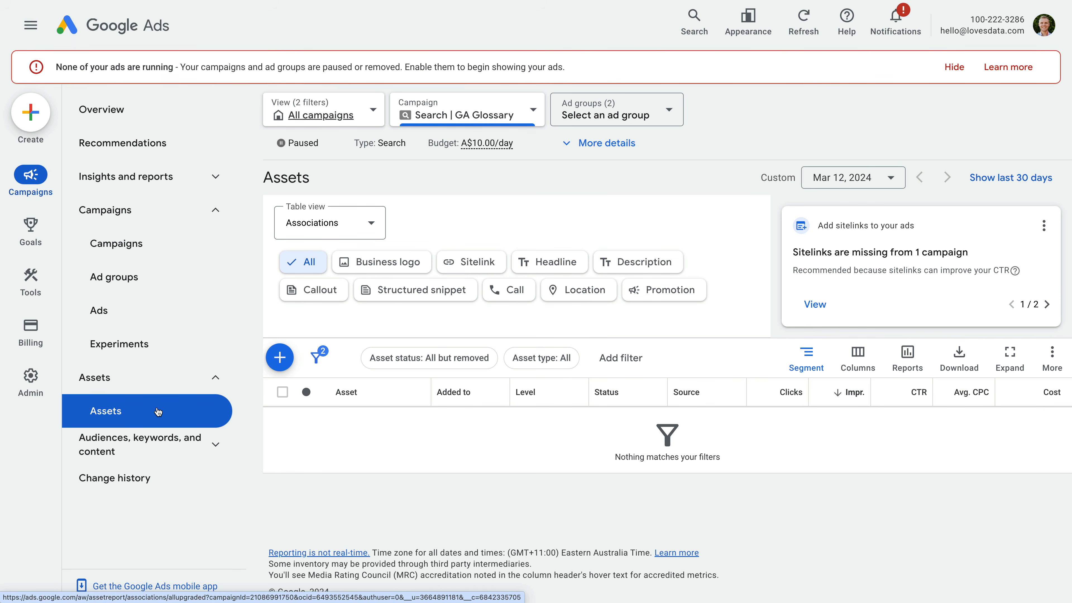
{"action": "left_click", "coordinate": [280, 359]}
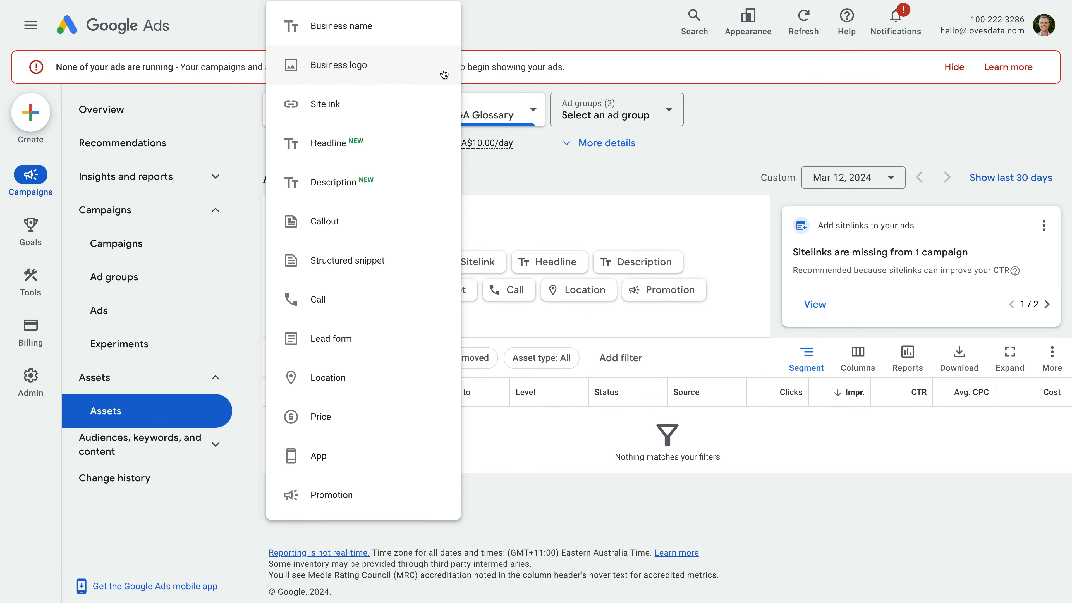
{"action": "left_click", "coordinate": [341, 114]}
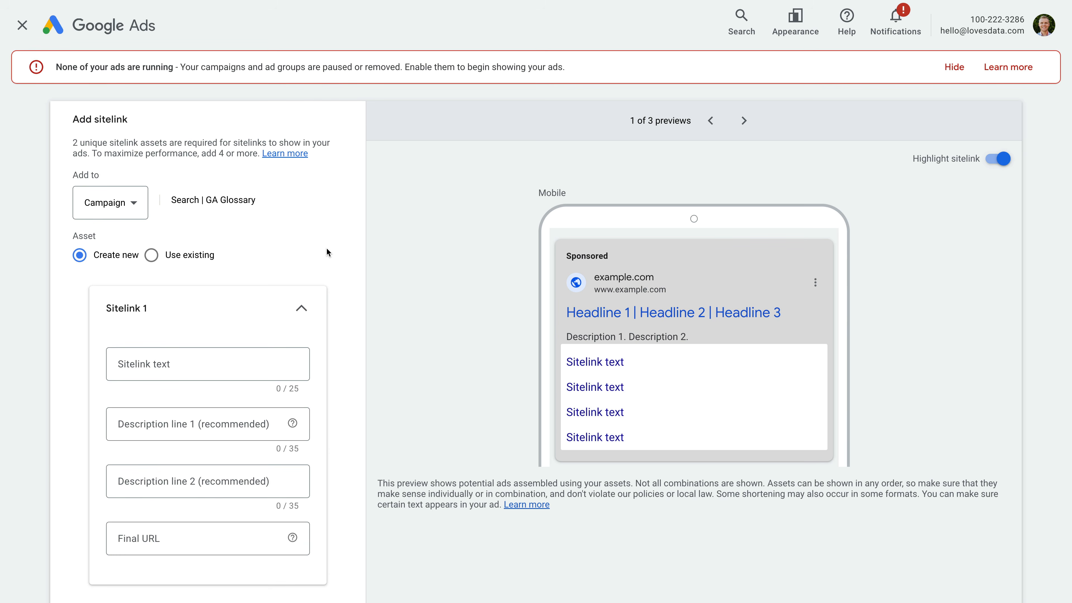
Step: Give the first sitelink the text "About Loves Data" and the first description line "Learn about Loves Data."
{"action": "left_click", "coordinate": [163, 364]}
{"action": "type", "text": "About Loves"}
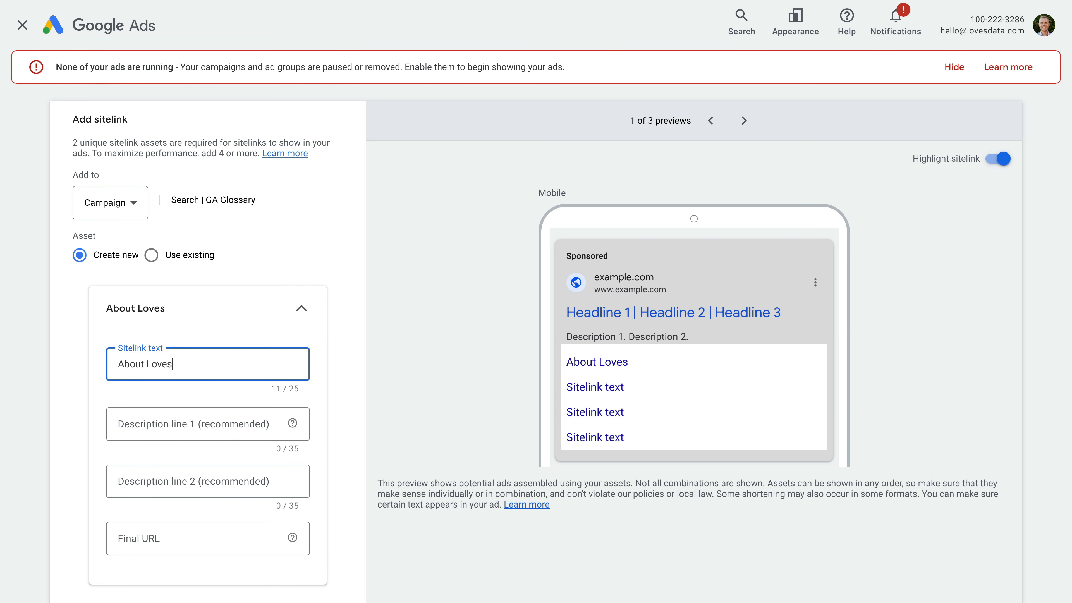
{"action": "type", "text": " Data"}
{"action": "key", "text": "Tab"}
{"action": "type", "text": "Learn about L"}
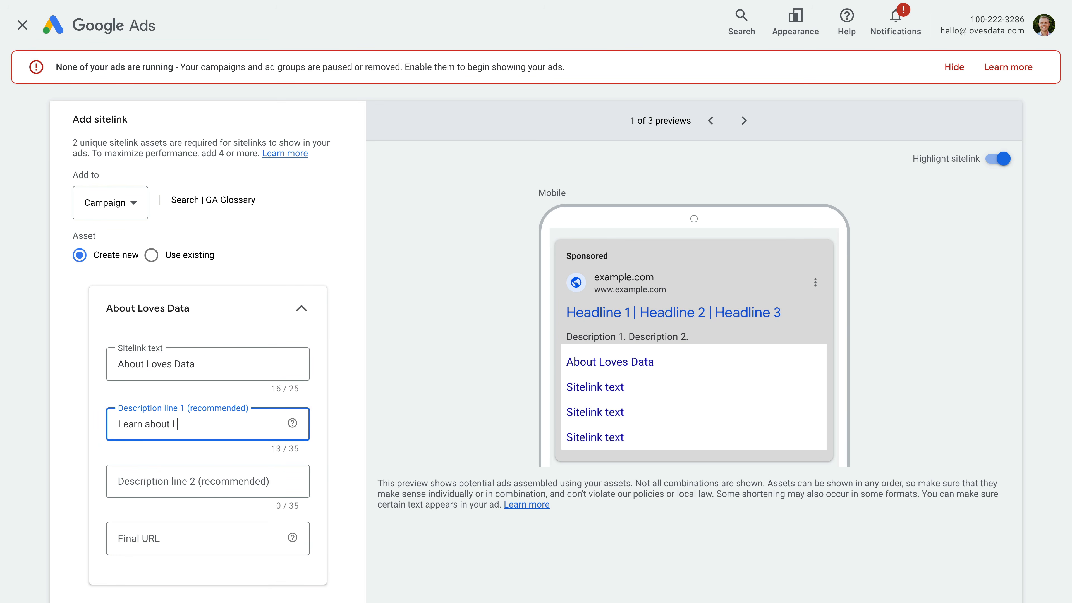
{"action": "type", "text": "oves Data."}
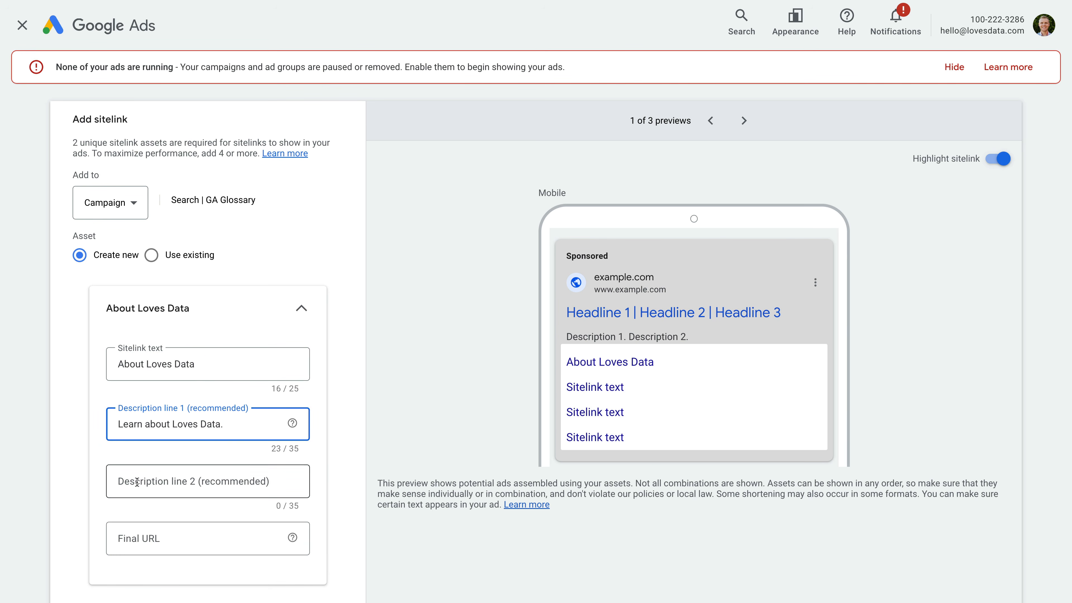
{"action": "left_click", "coordinate": [136, 482]}
{"action": "type", "text": "About the company"}
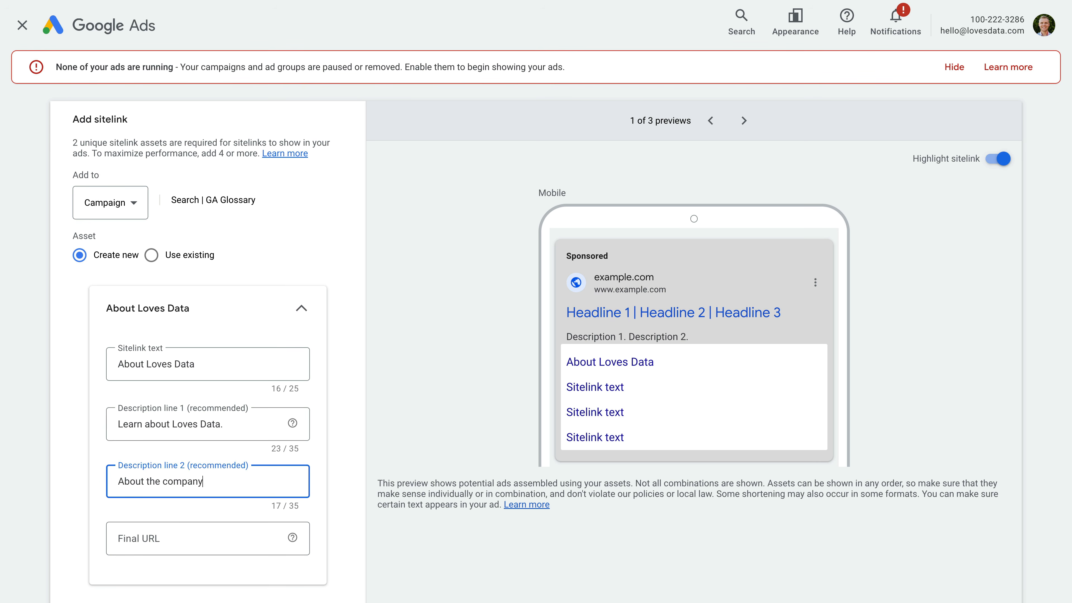
{"action": "type", "text": "."}
{"action": "left_click", "coordinate": [142, 526]}
{"action": "type", "text": "https://ww"}
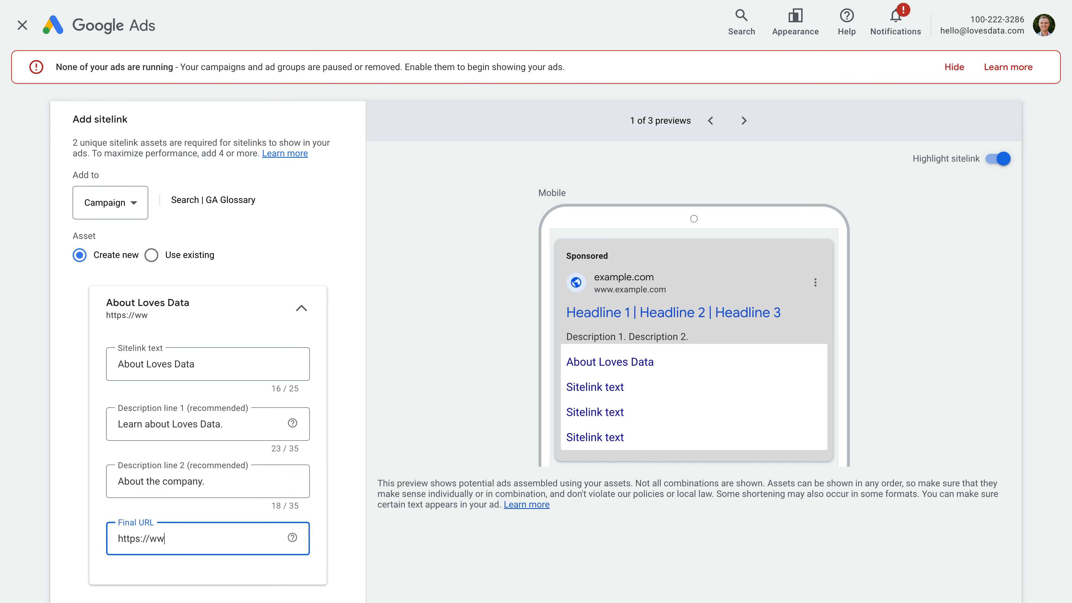
{"action": "type", "text": "w.lovesdata.com/about-us"}
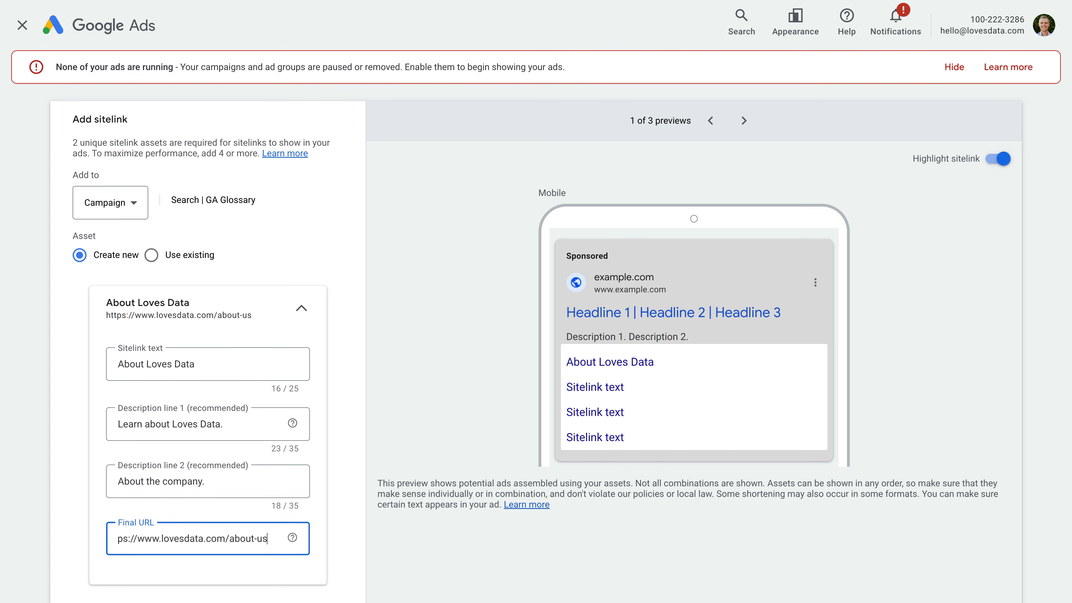
{"action": "left_click", "coordinate": [353, 544]}
Step: Fill in the second sitelink with the text "Blog" and the description lines "View articles about analytics," and "ads, and more."
{"action": "scroll", "coordinate": [354, 546], "scroll_direction": "down", "scroll_amount": 5}
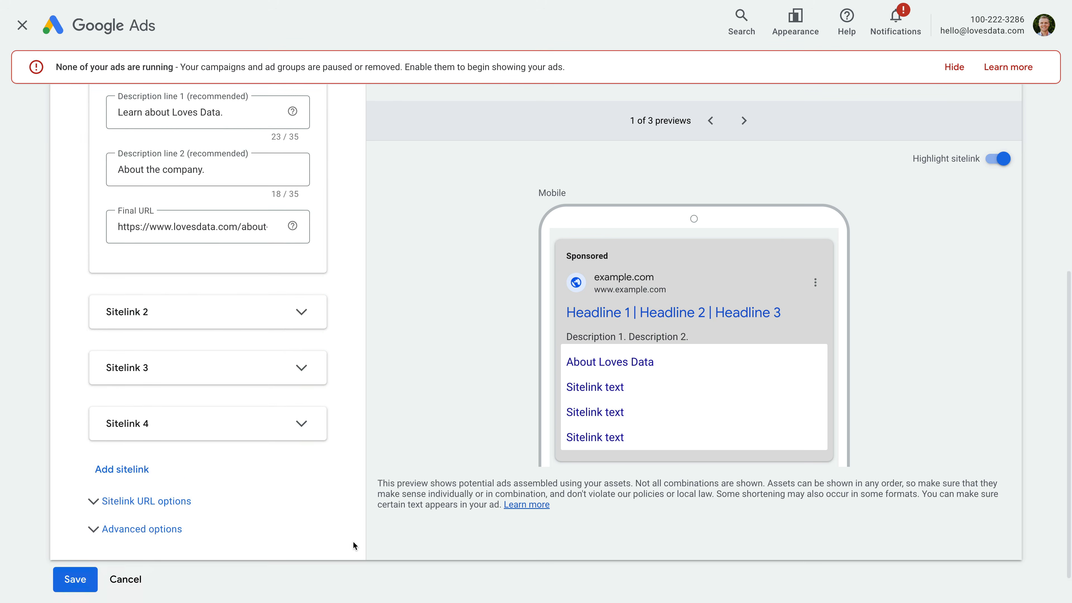
{"action": "left_click", "coordinate": [273, 307]}
{"action": "left_click", "coordinate": [168, 367]}
{"action": "type", "text": "Blog"}
{"action": "left_click", "coordinate": [173, 427]}
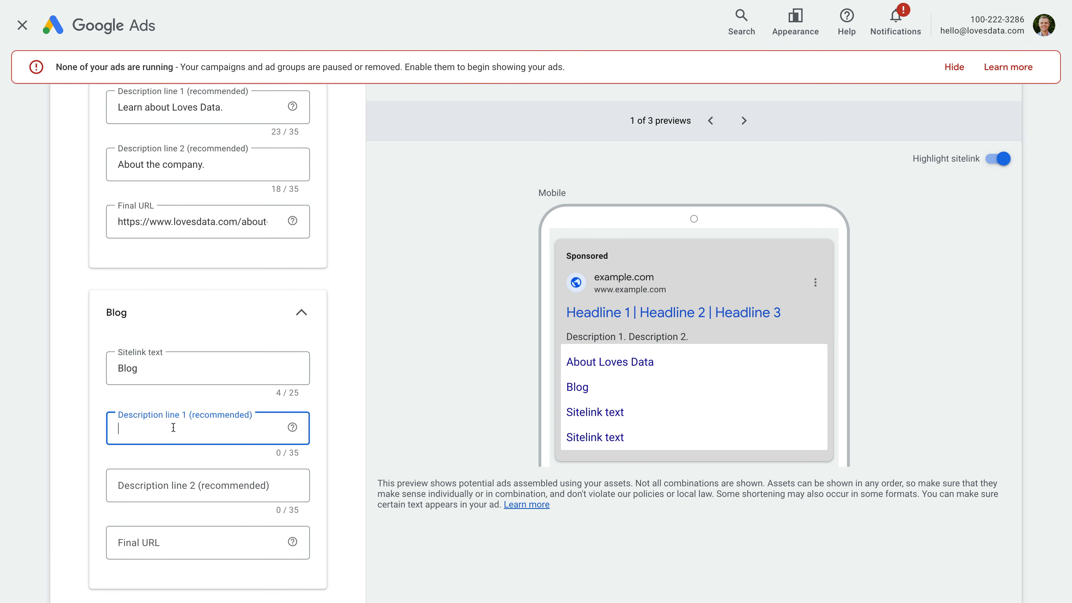
{"action": "type", "text": "View artic"}
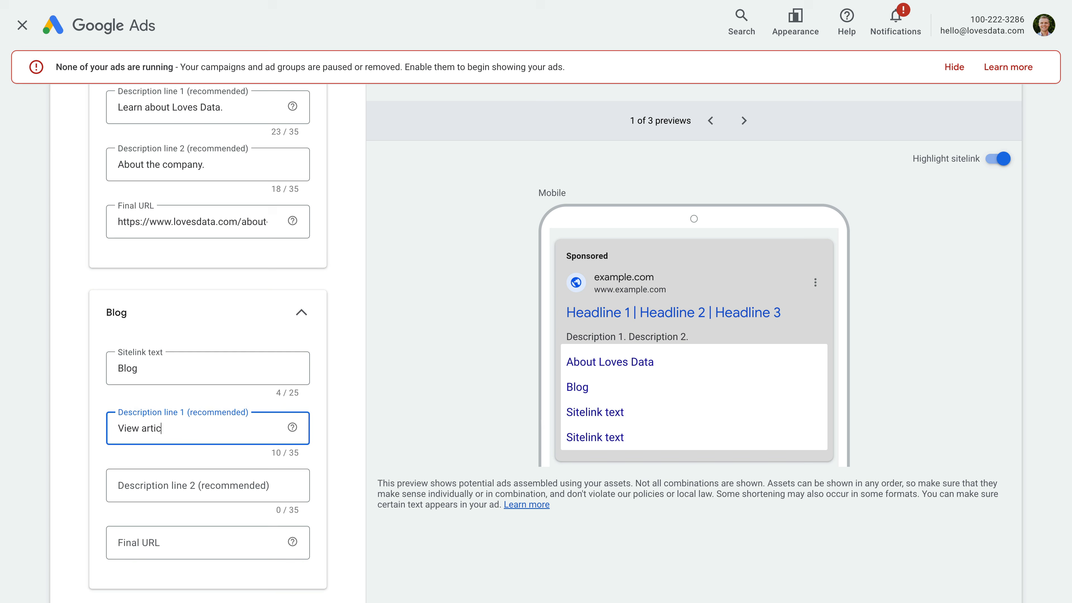
{"action": "type", "text": "les about analytics,"}
{"action": "key", "text": "Tab"}
{"action": "type", "text": "ads, and more."}
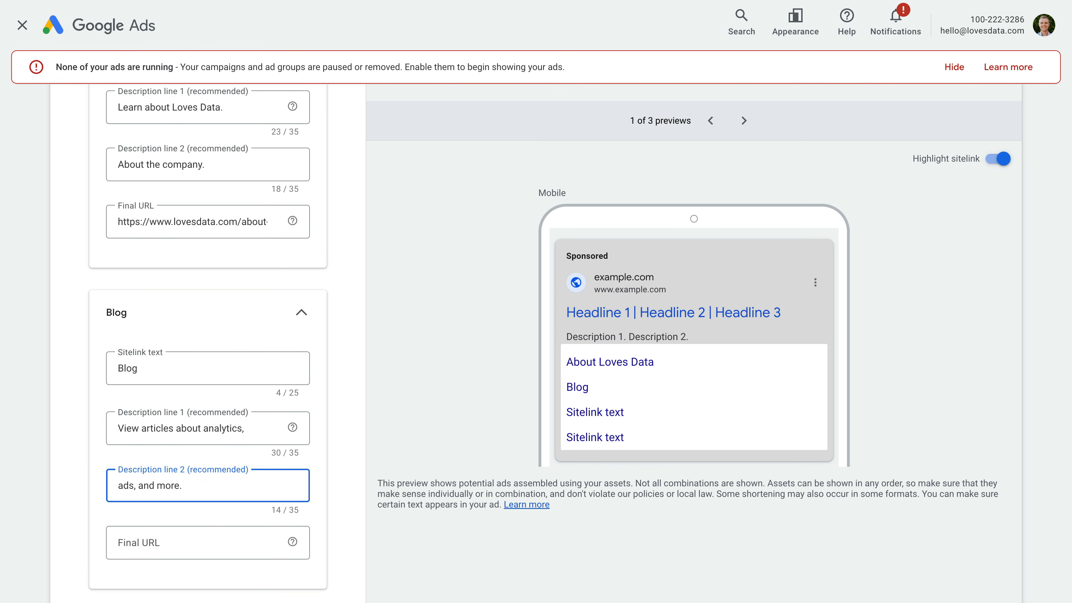
{"action": "left_click", "coordinate": [144, 542]}
{"action": "type", "text": "https://www.love"}
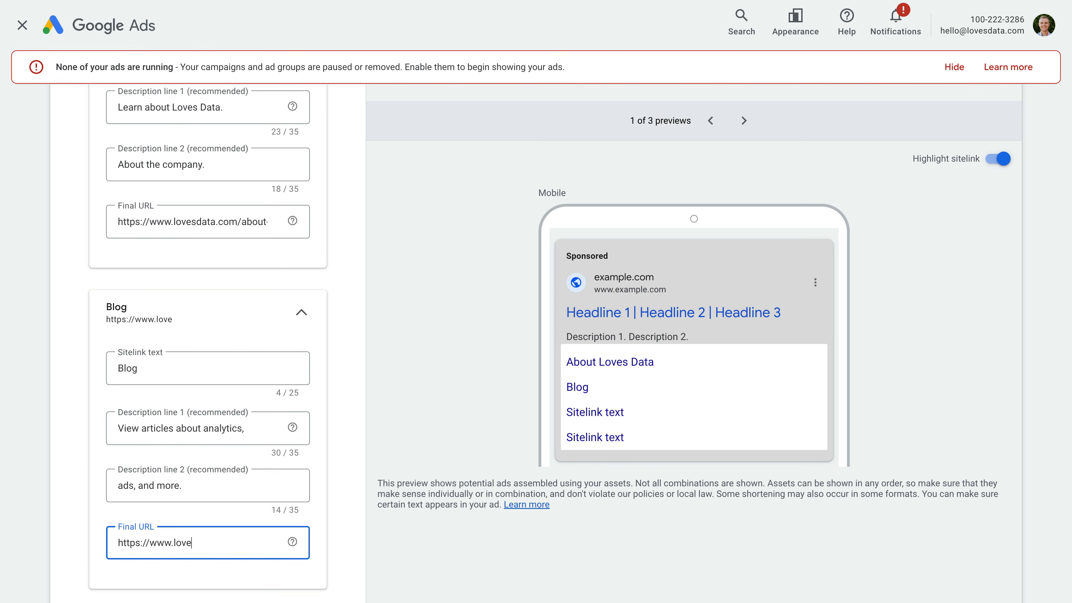
{"action": "type", "text": "sdata.com/blog-welcome"}
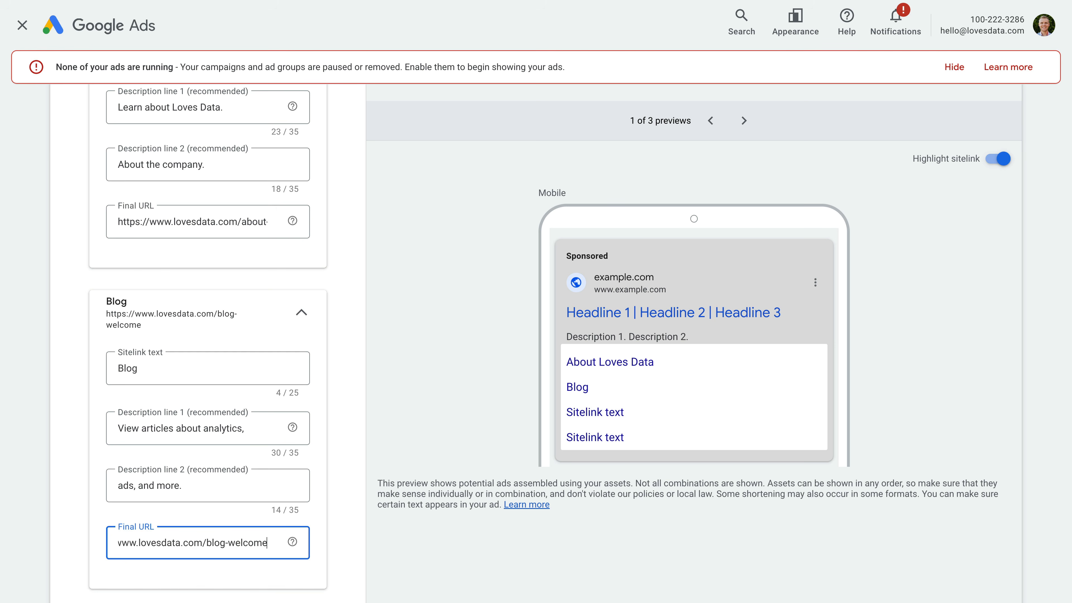
{"action": "left_click", "coordinate": [341, 555]}
{"action": "scroll", "coordinate": [341, 555], "scroll_direction": "down", "scroll_amount": 7}
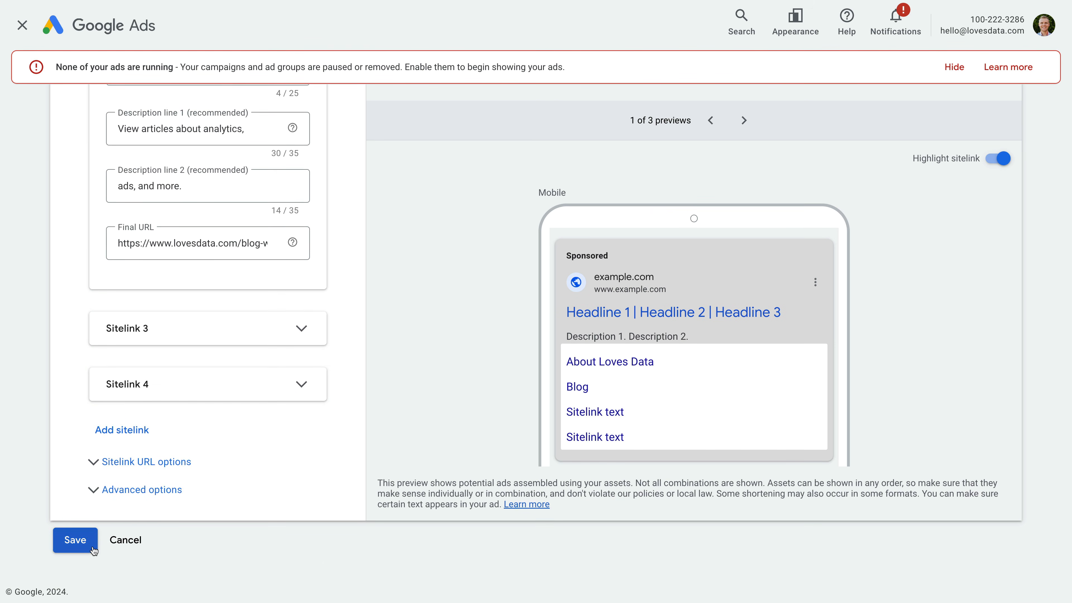
{"action": "left_click", "coordinate": [92, 546]}
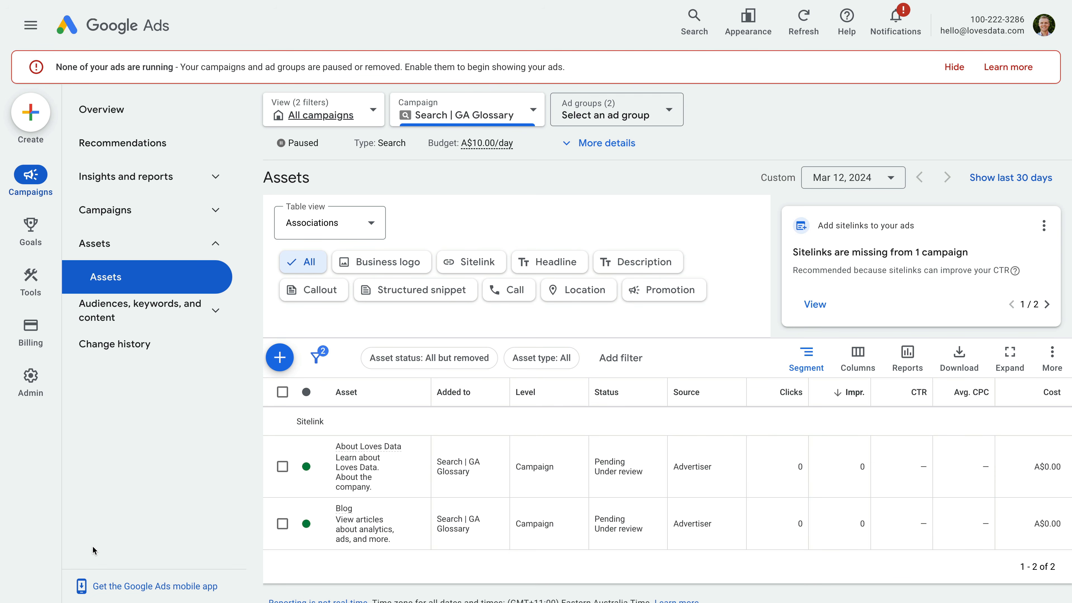
Step: Look through the available asset types and review the settings of the Search | GA Glossary campaign
{"action": "left_click", "coordinate": [278, 358]}
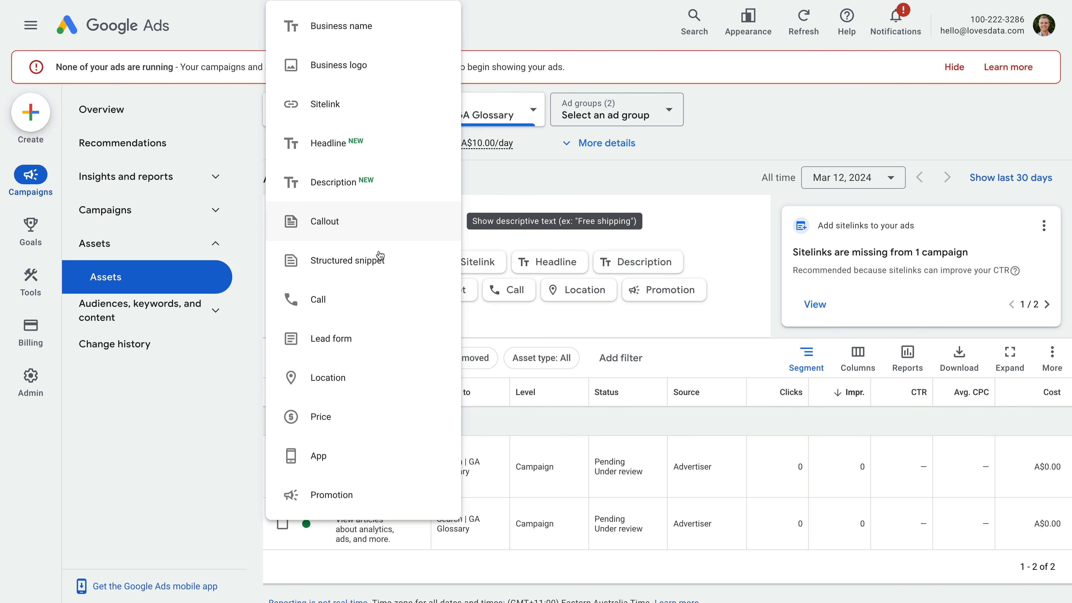
{"action": "left_click", "coordinate": [252, 462]}
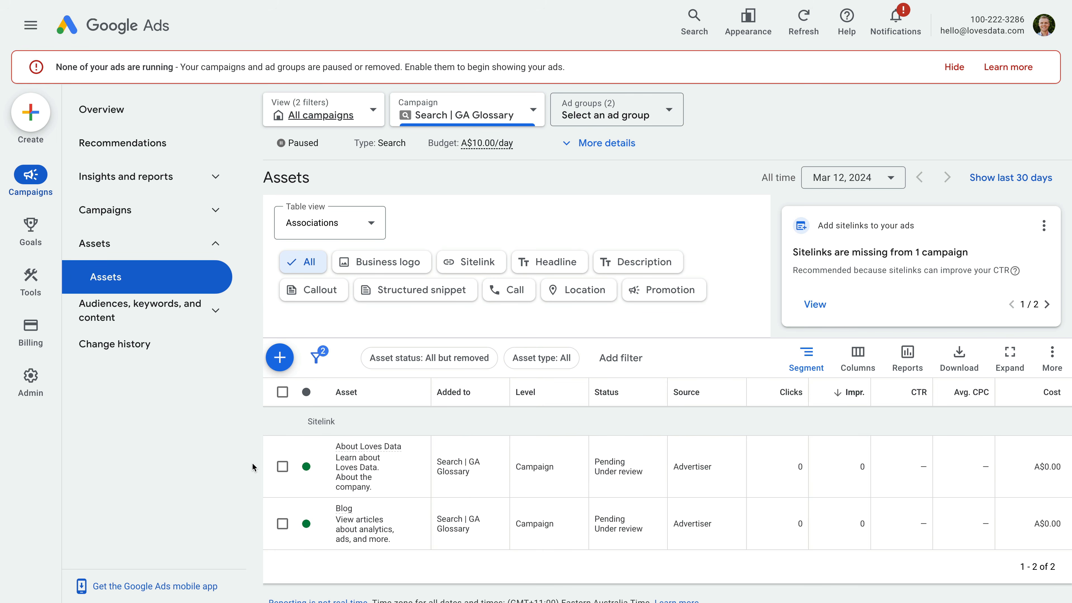
{"action": "left_click", "coordinate": [205, 207]}
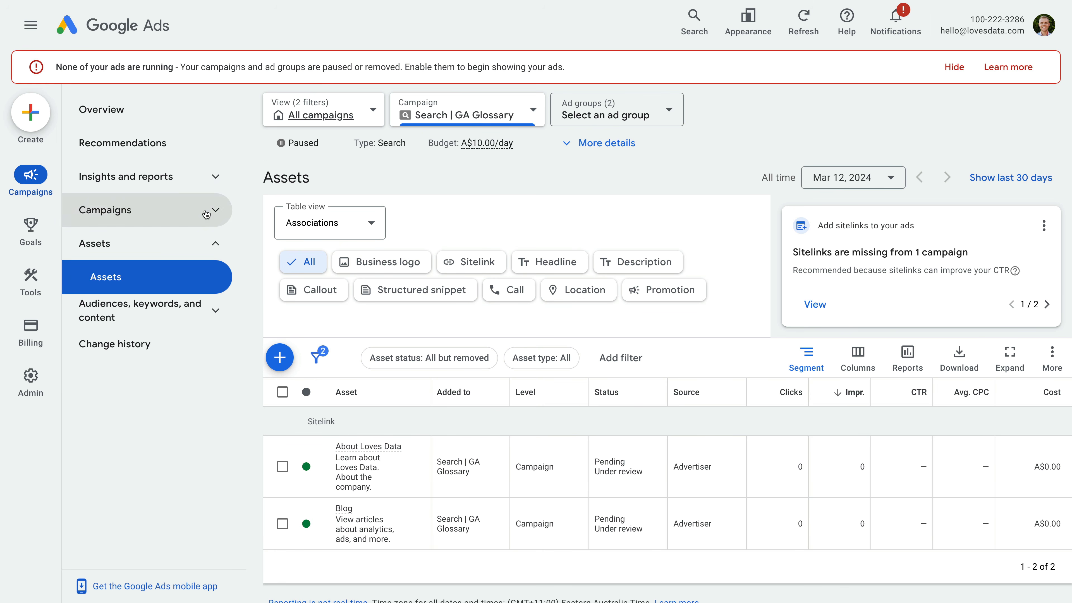
{"action": "left_click", "coordinate": [197, 249]}
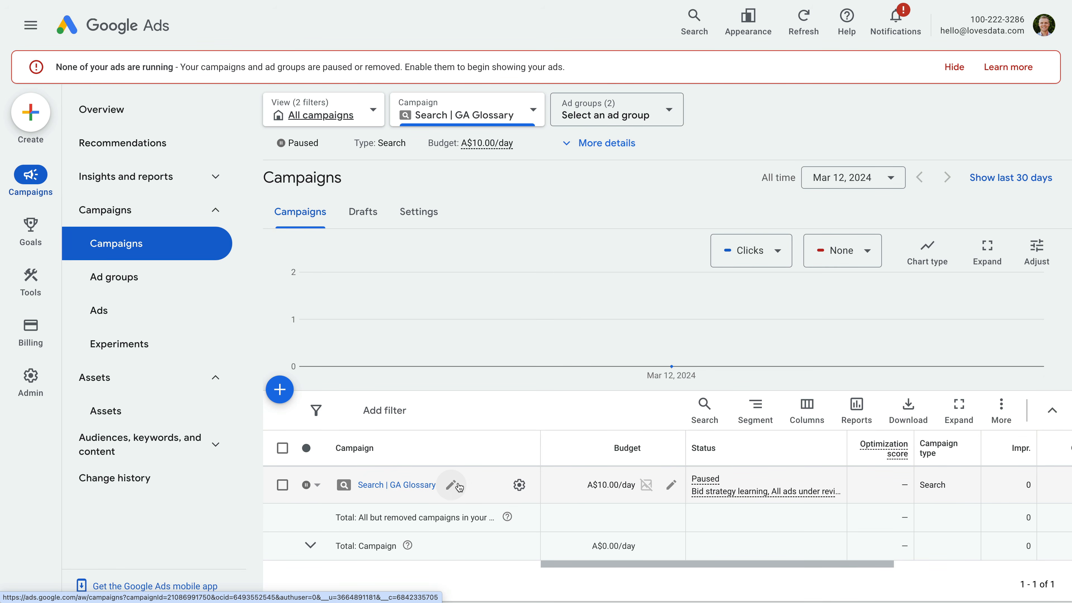
{"action": "left_click", "coordinate": [519, 485]}
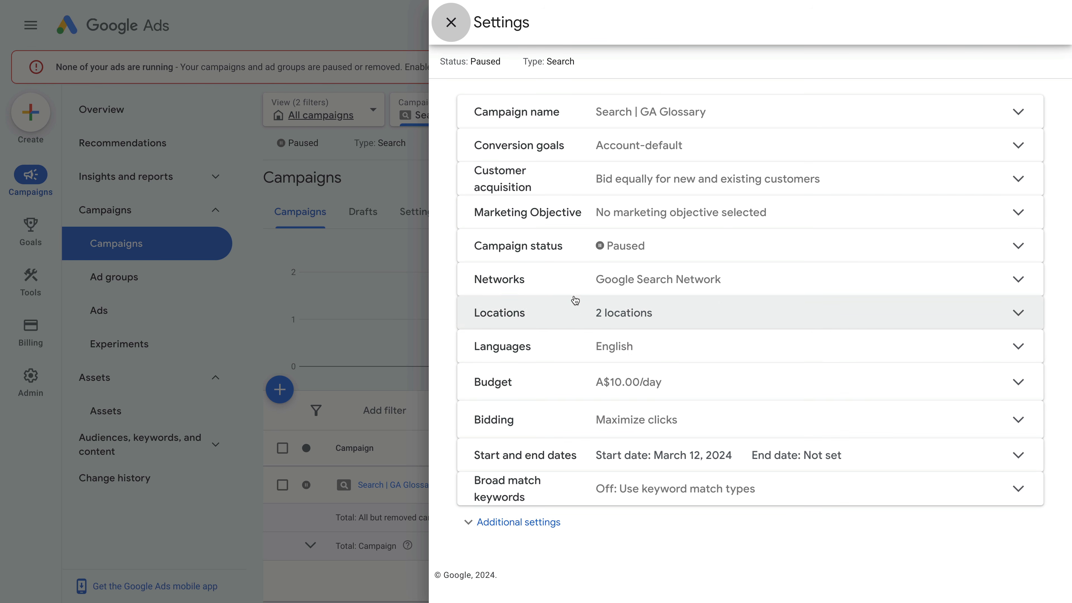
{"action": "left_click", "coordinate": [458, 28]}
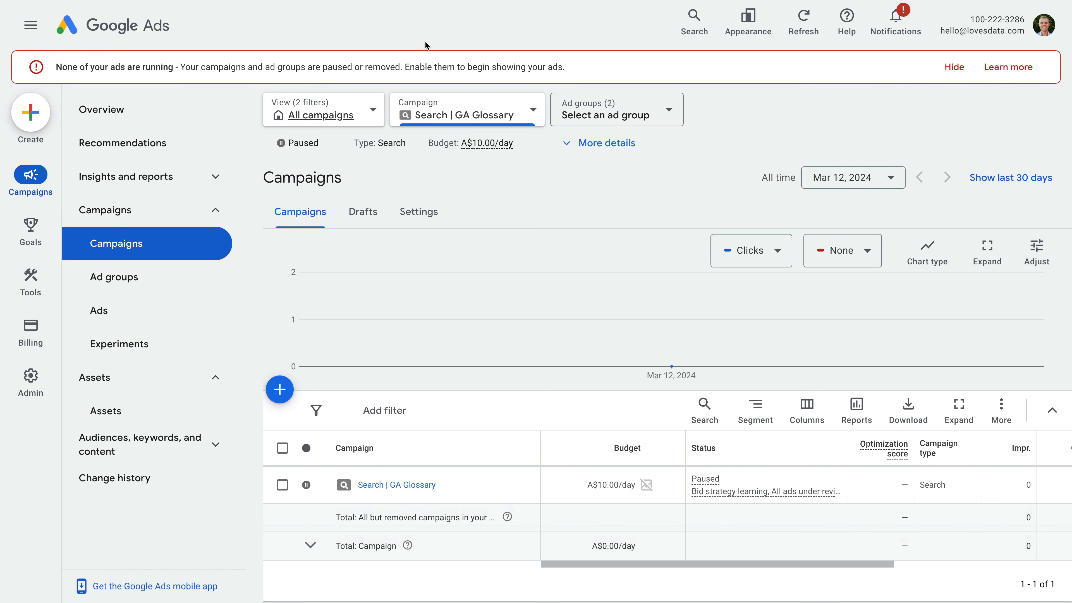
Step: Open the report on when and where ads showed and display its breakdown by device
{"action": "left_click", "coordinate": [194, 176]}
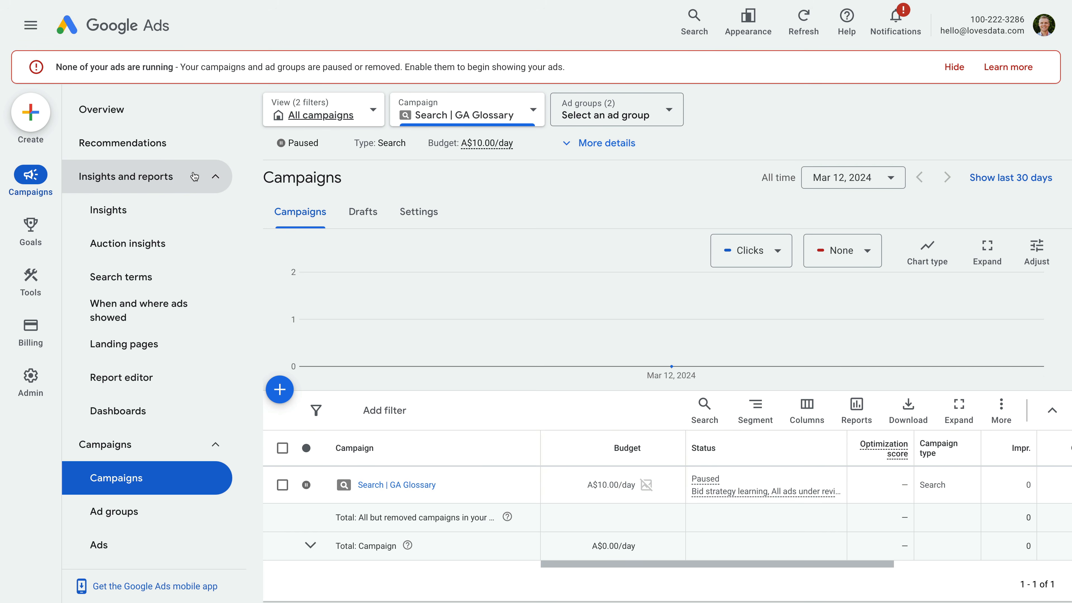
{"action": "left_click", "coordinate": [164, 312]}
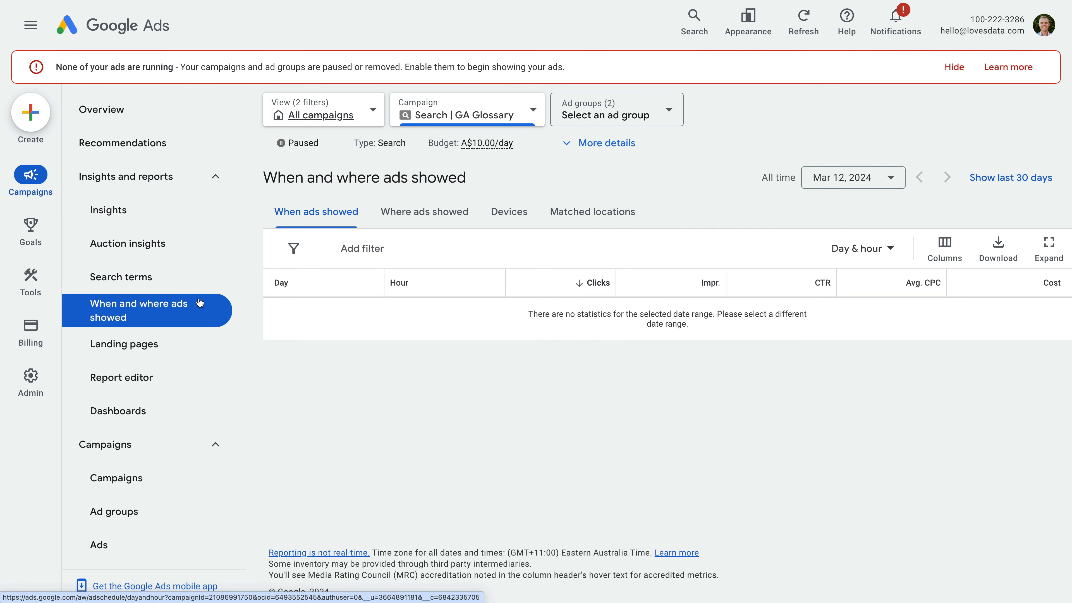
{"action": "left_click", "coordinate": [511, 223]}
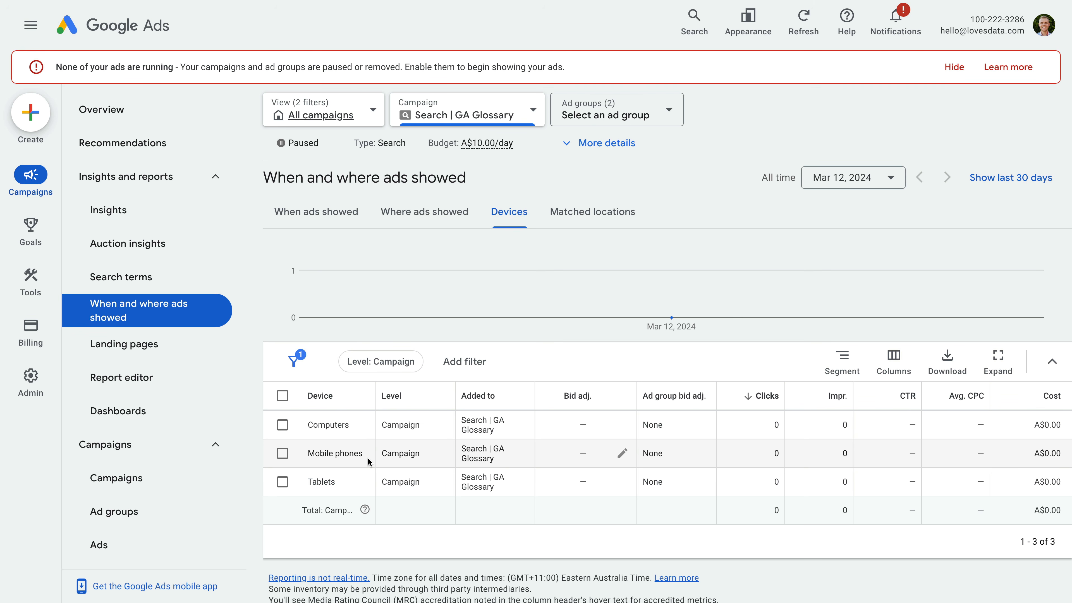
Step: Try a 100% bid increase for mobile phones at campaign level and cancel the adjustment
{"action": "left_click", "coordinate": [623, 454]}
{"action": "mouse_move", "coordinate": [624, 456]}
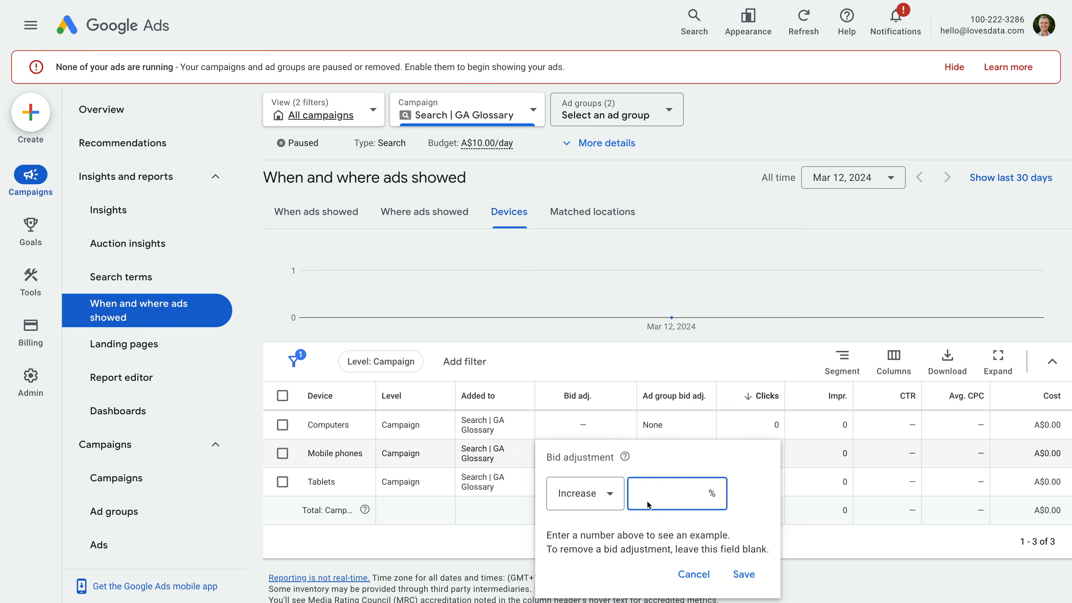
{"action": "type", "text": "100"}
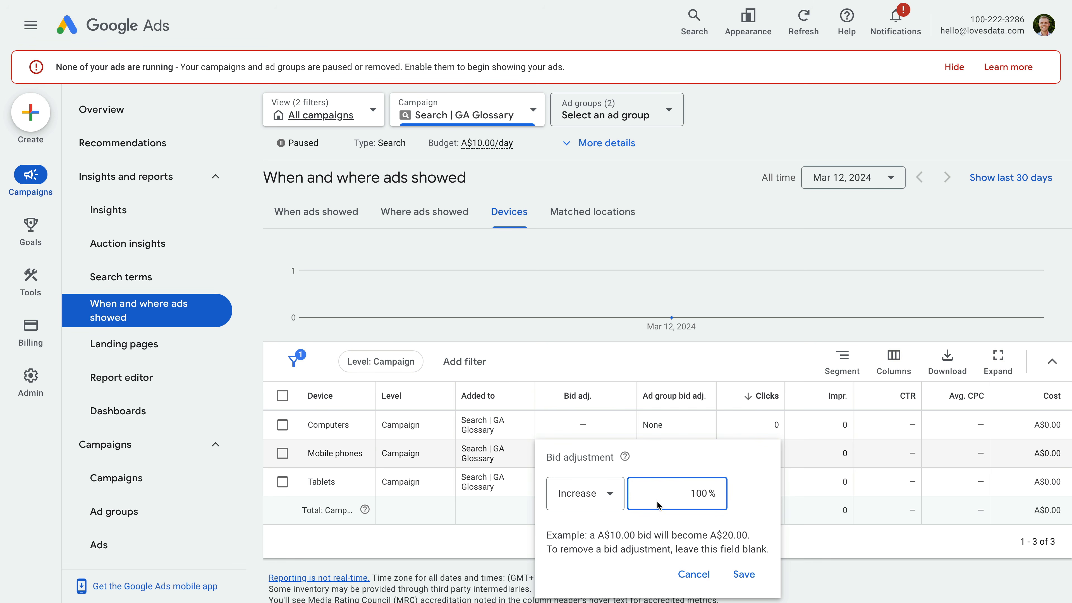
{"action": "left_click", "coordinate": [751, 517]}
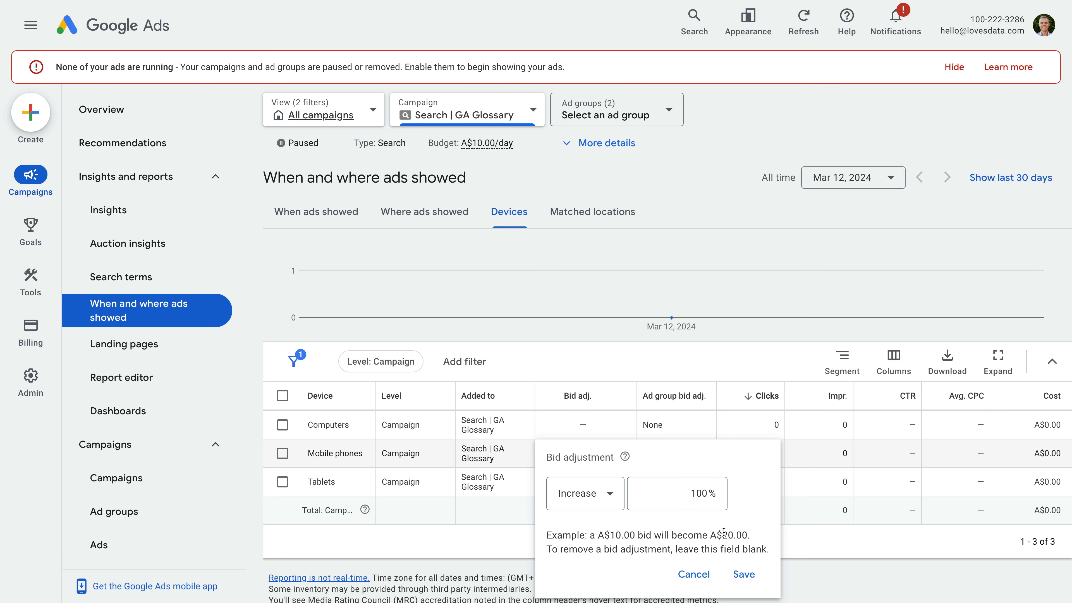
{"action": "left_click", "coordinate": [692, 574]}
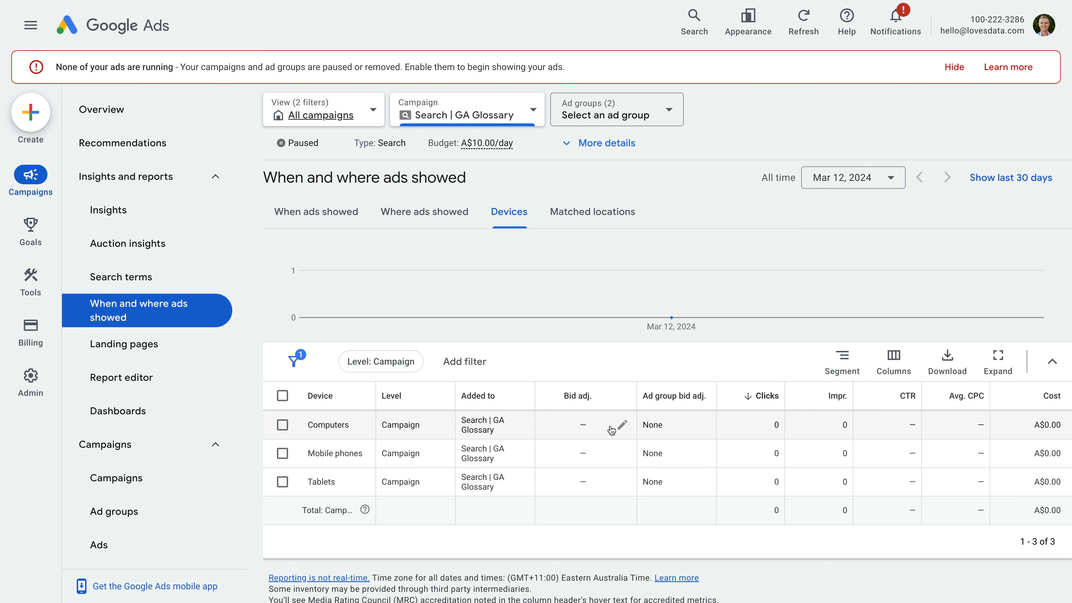
Step: Try a 100% bid decrease for mobile phones at campaign level
{"action": "left_click", "coordinate": [623, 453]}
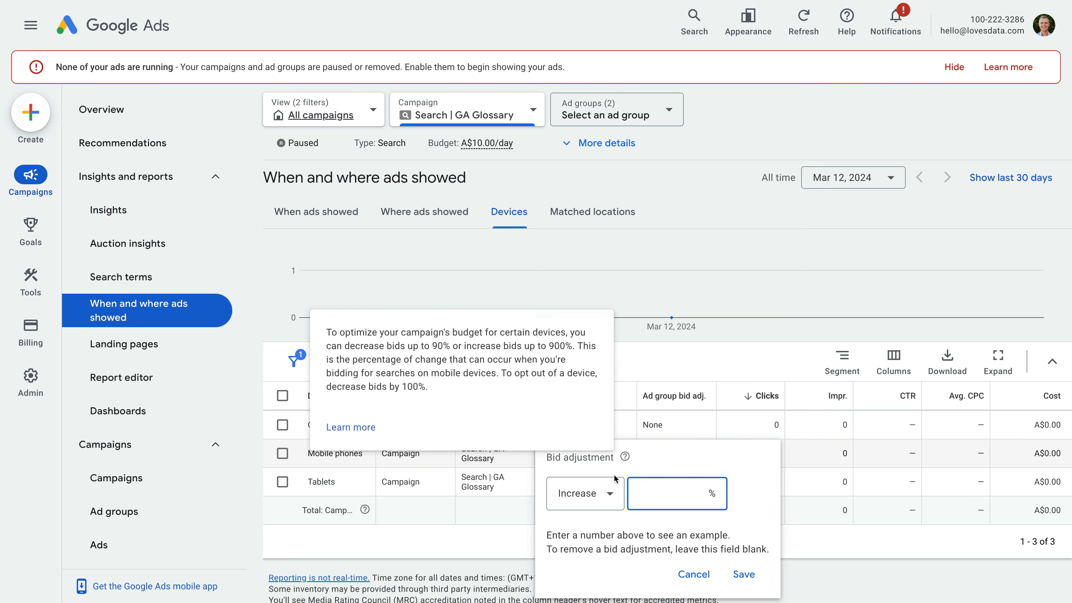
{"action": "left_click", "coordinate": [606, 499]}
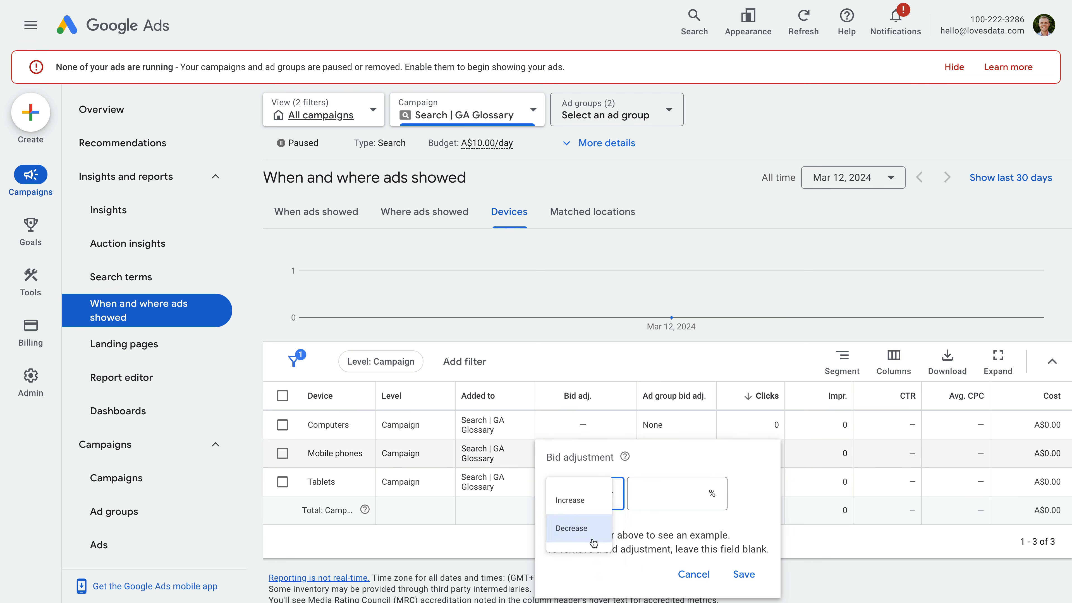
{"action": "left_click", "coordinate": [569, 538]}
{"action": "left_click", "coordinate": [657, 497]}
{"action": "type", "text": "100"}
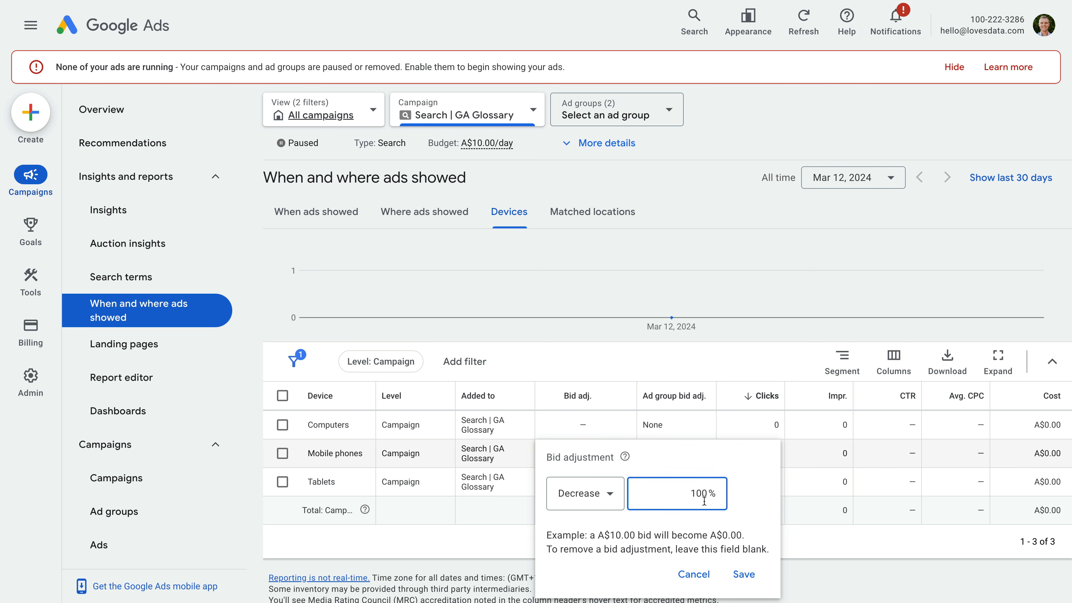
{"action": "left_click", "coordinate": [749, 518]}
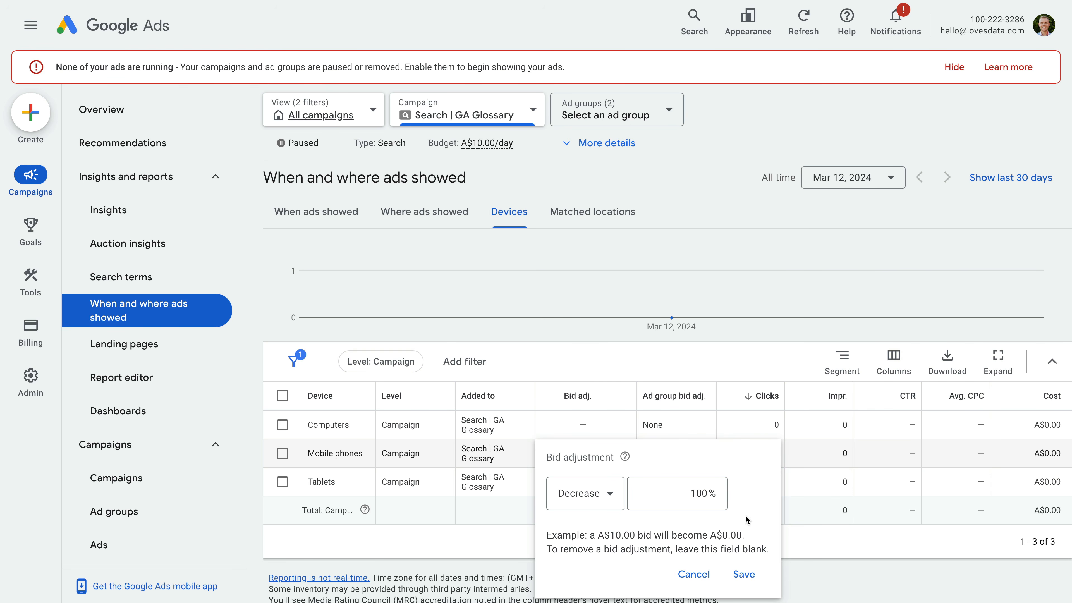
Step: Open the conversion goals summary, review the conversion kinds offered for a new conversion action, and exit without creating one
{"action": "left_click", "coordinate": [41, 249]}
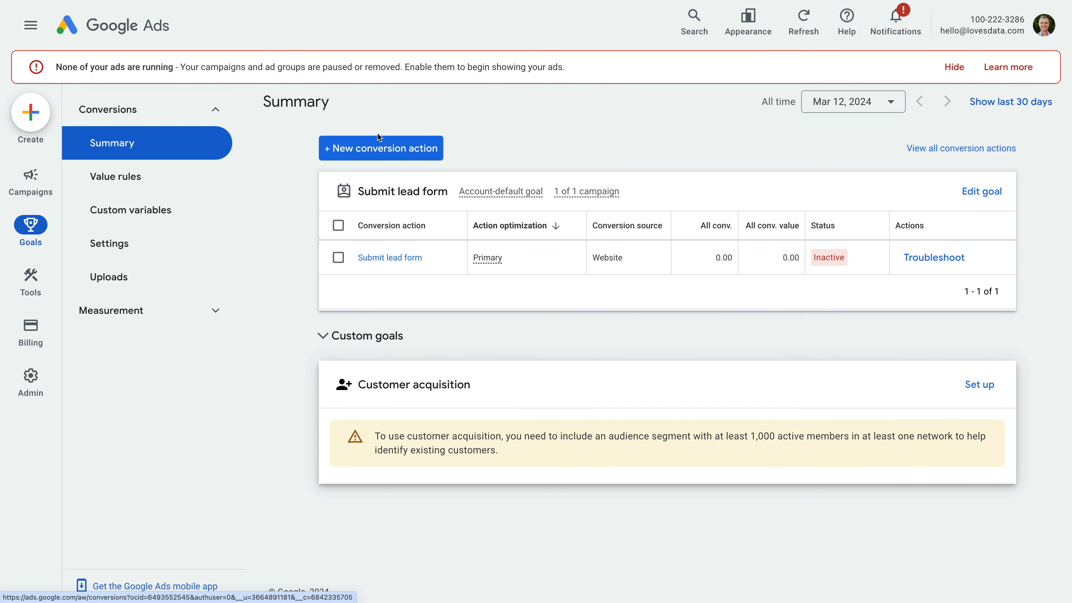
{"action": "left_click", "coordinate": [394, 142]}
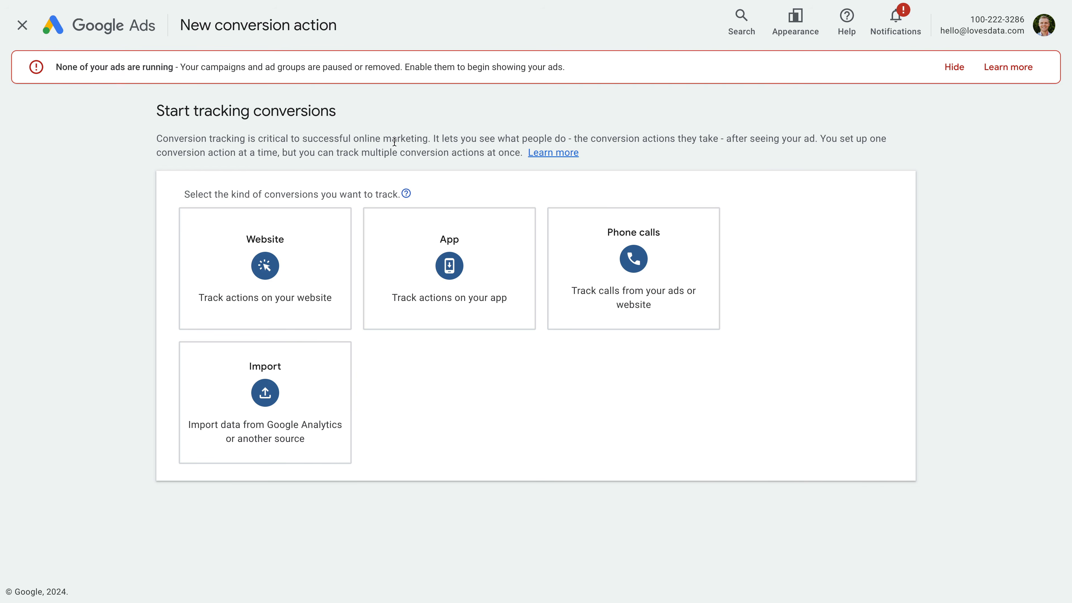
{"action": "mouse_move", "coordinate": [288, 241]}
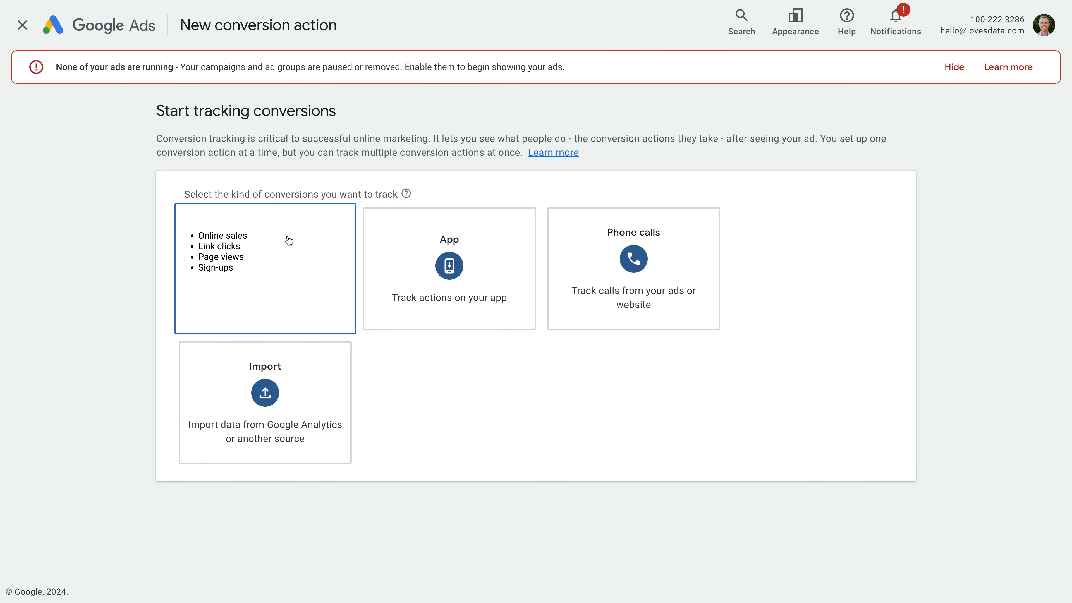
{"action": "mouse_move", "coordinate": [415, 252]}
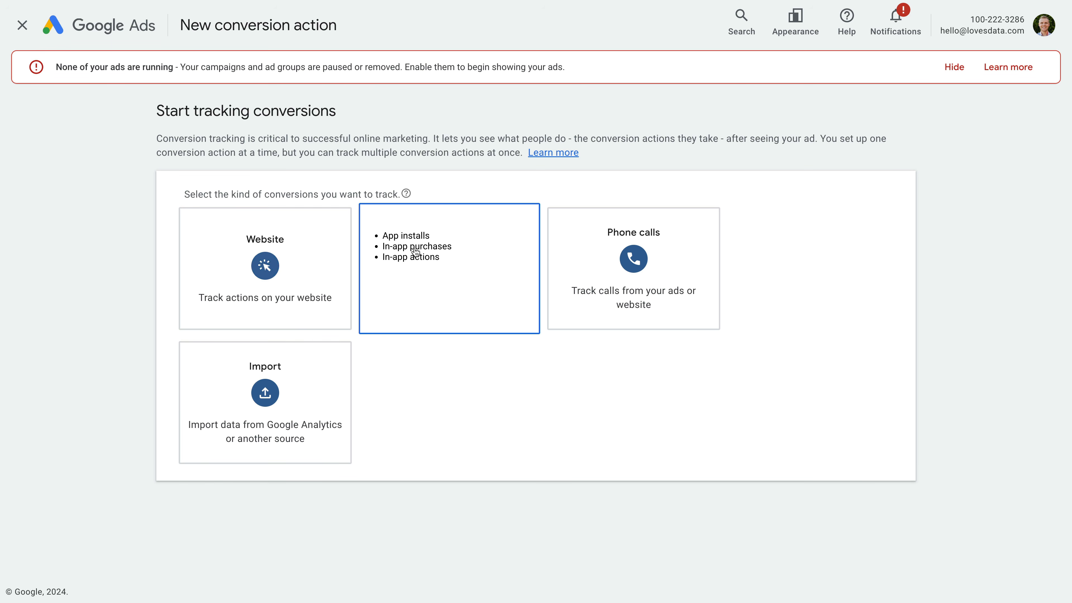
{"action": "mouse_move", "coordinate": [581, 260]}
{"action": "mouse_move", "coordinate": [319, 402]}
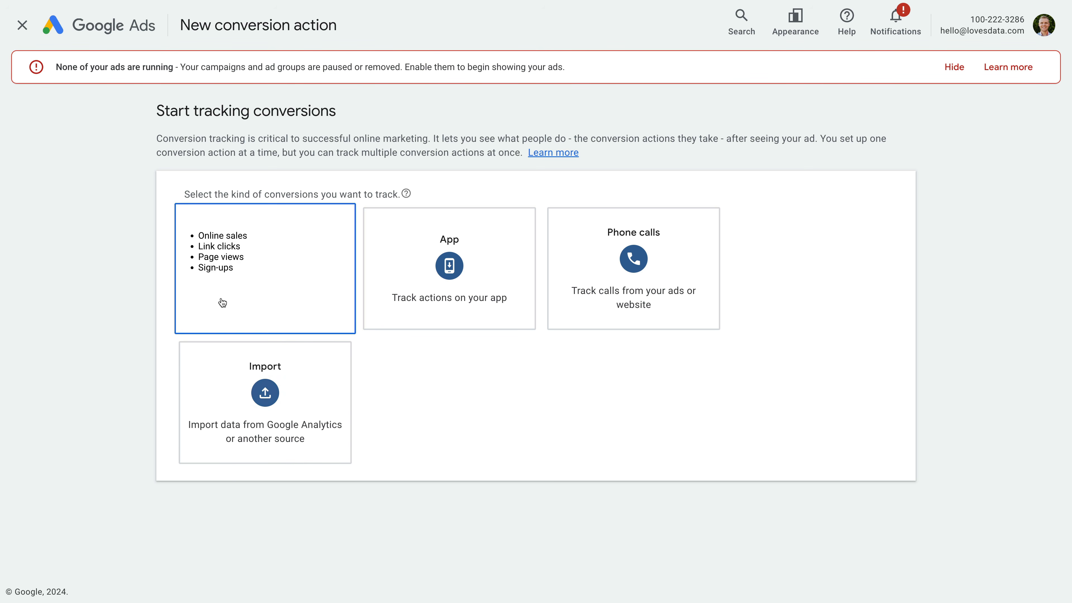
{"action": "left_click", "coordinate": [22, 26]}
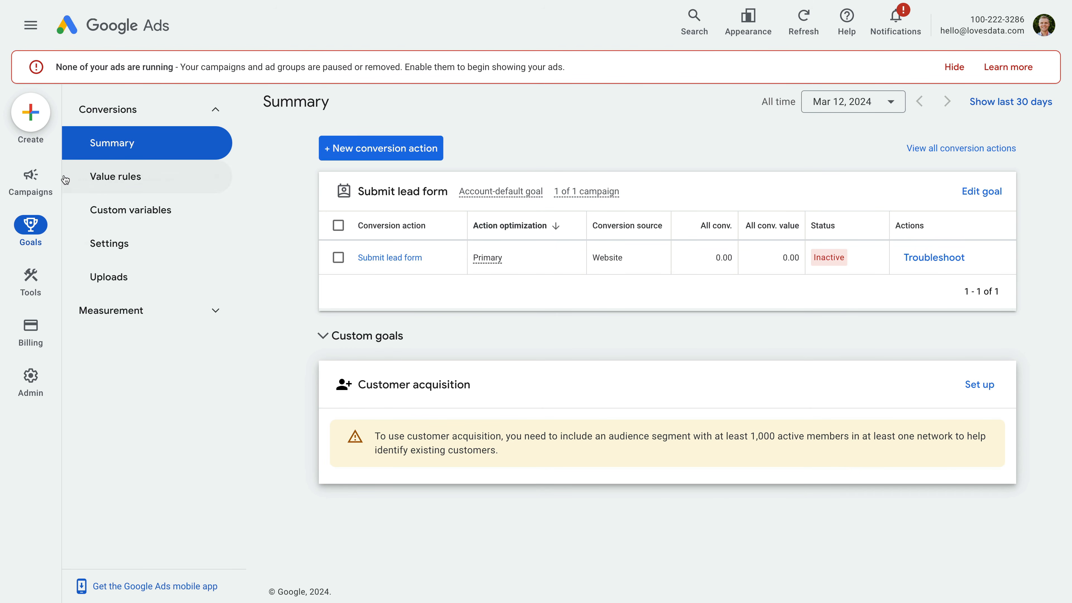
Step: Enable the Search | GA Glossary campaign and display the list of its ads
{"action": "left_click", "coordinate": [41, 185]}
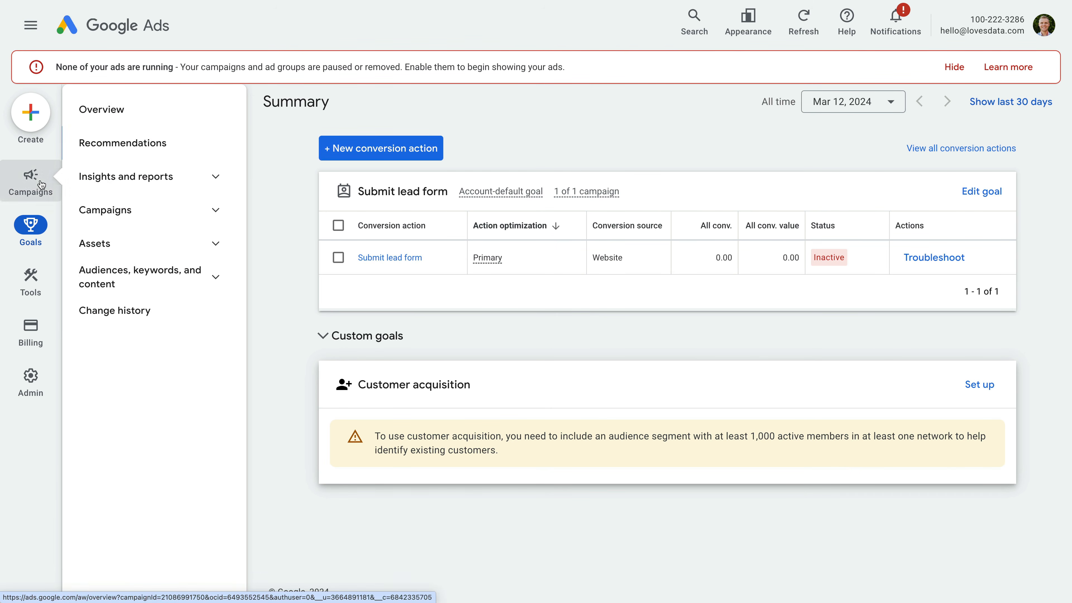
{"action": "left_click", "coordinate": [140, 220]}
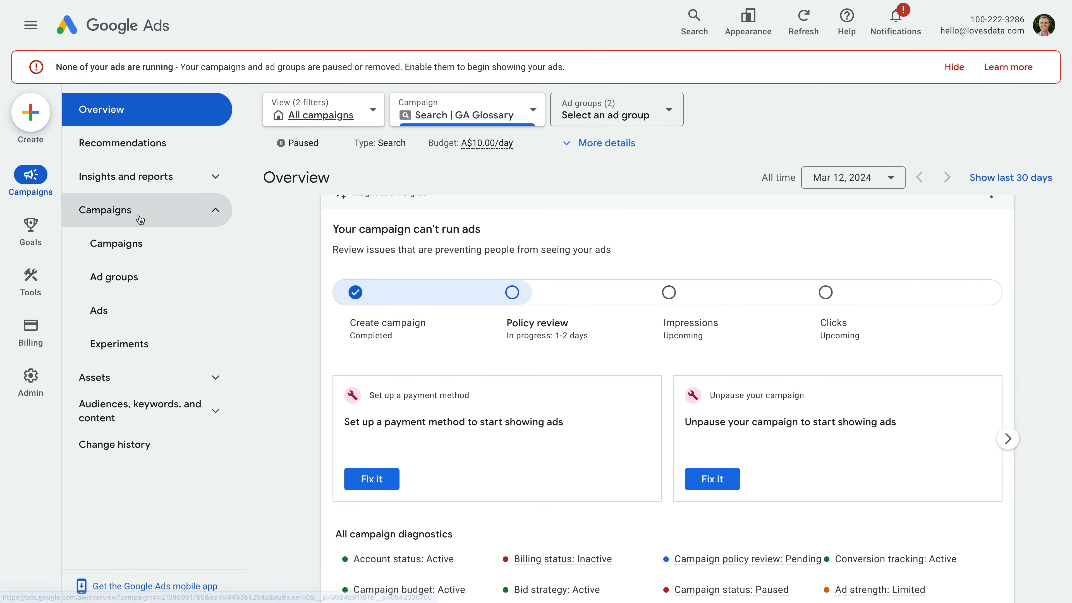
{"action": "left_click", "coordinate": [171, 251]}
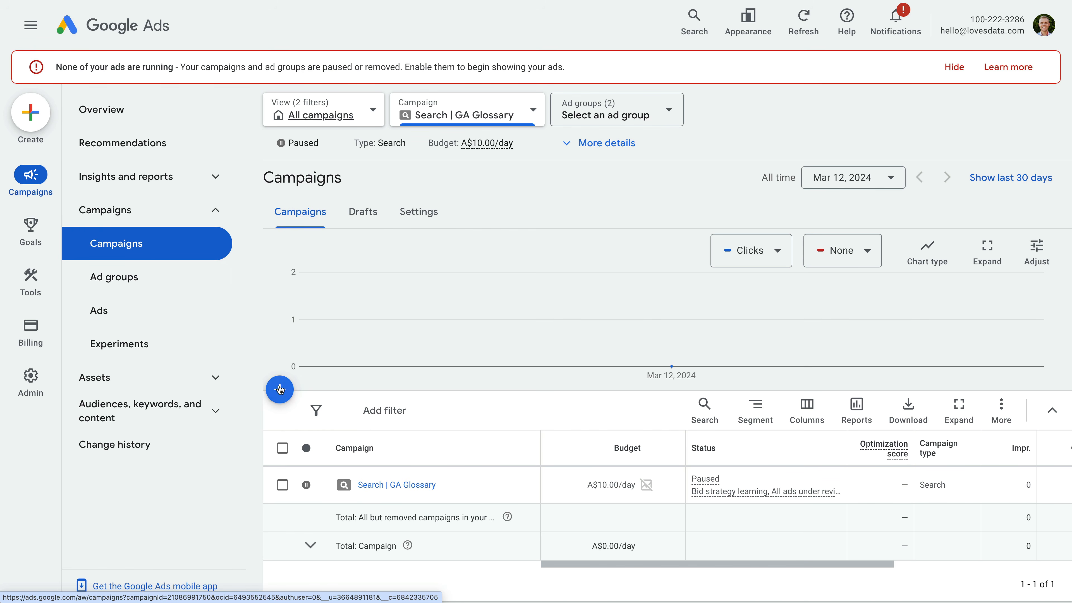
{"action": "left_click", "coordinate": [306, 484]}
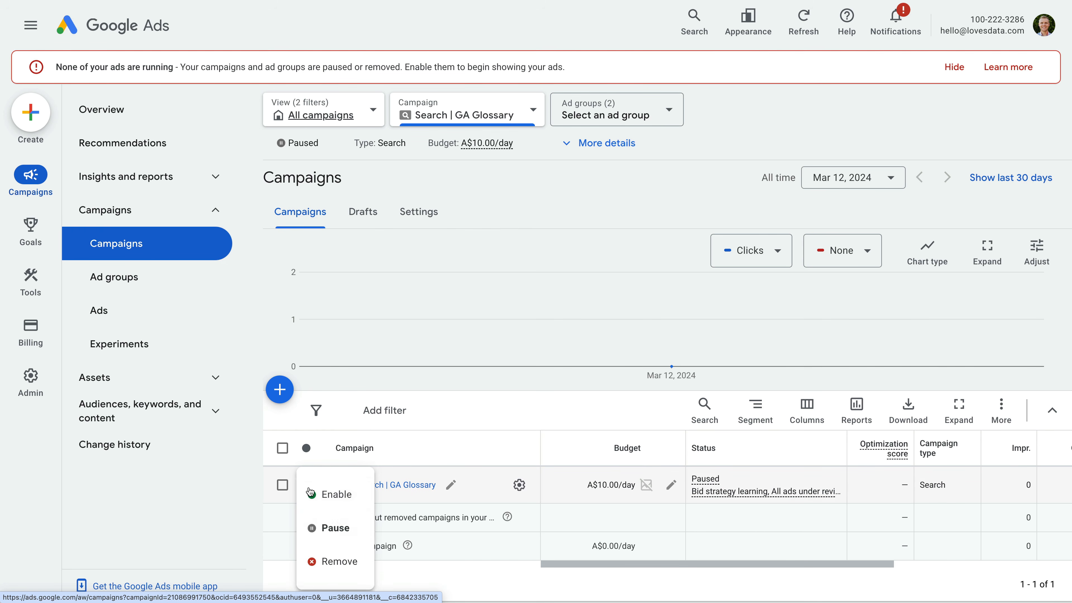
{"action": "left_click", "coordinate": [346, 506]}
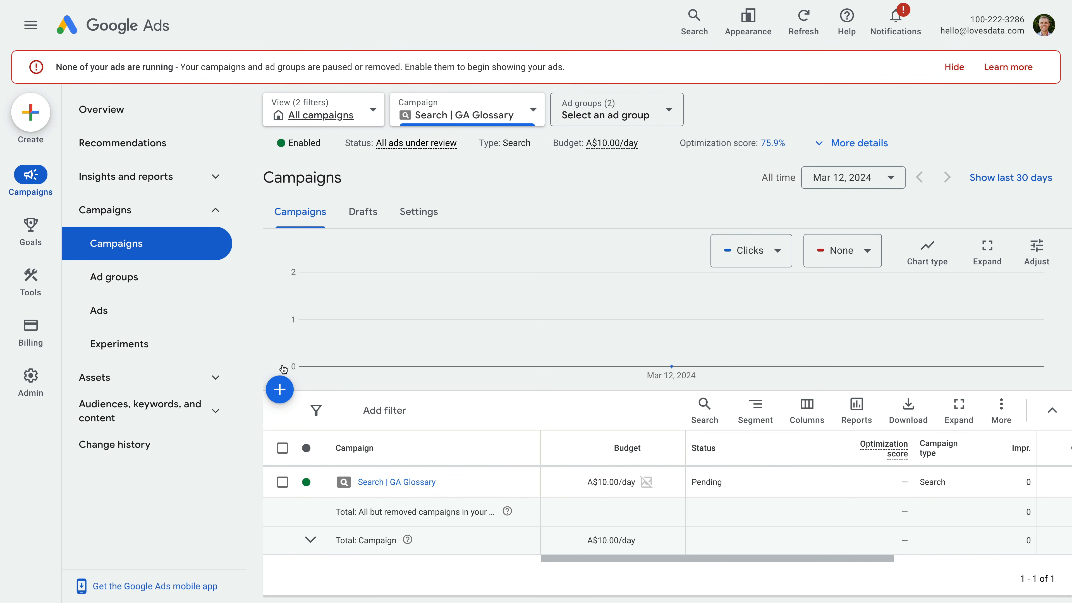
{"action": "left_click", "coordinate": [170, 322]}
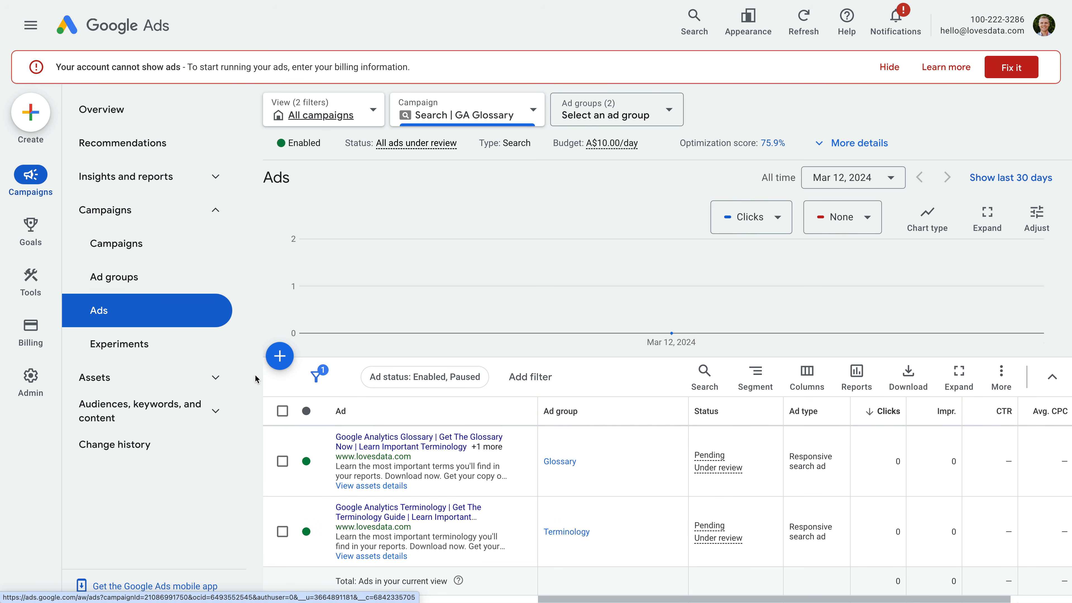
Step: Run Ad preview and diagnosis for the search term "google analytics glossary of terms"
{"action": "mouse_move", "coordinate": [45, 283]}
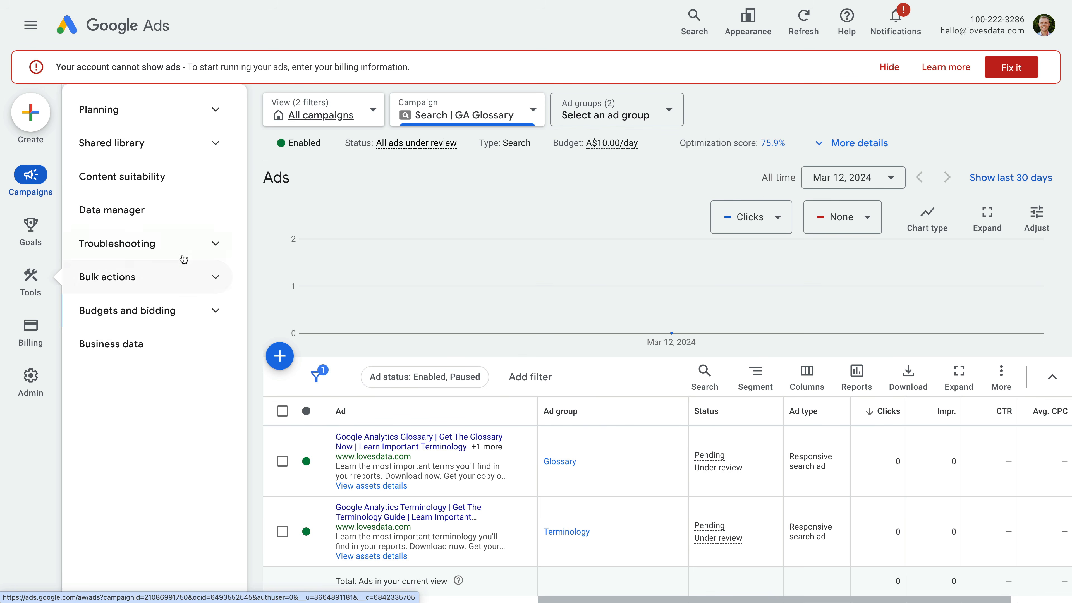
{"action": "left_click", "coordinate": [216, 247]}
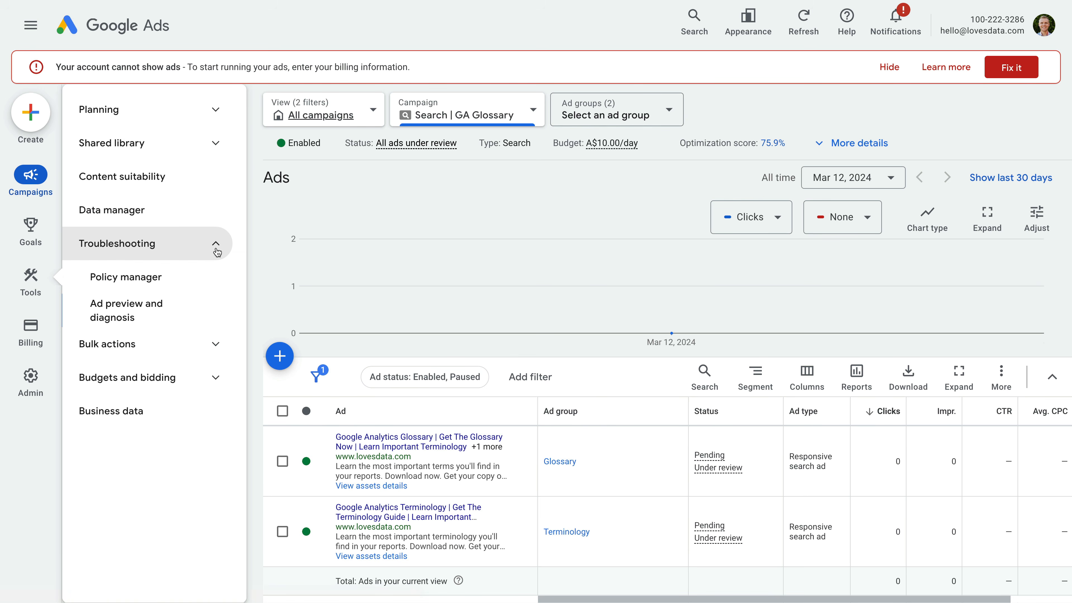
{"action": "left_click", "coordinate": [146, 317]}
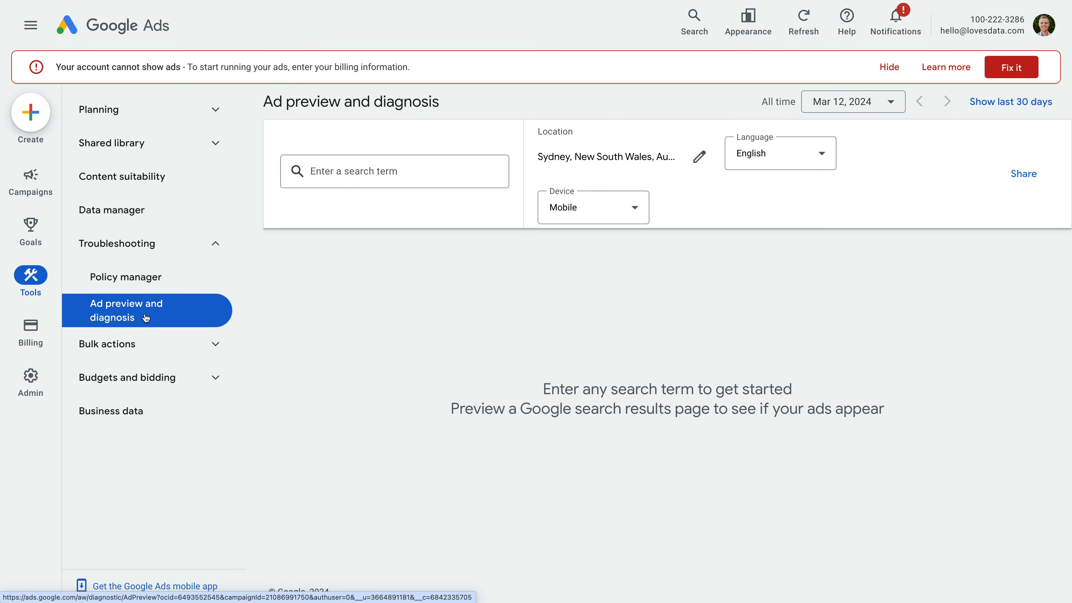
{"action": "left_click", "coordinate": [377, 172]}
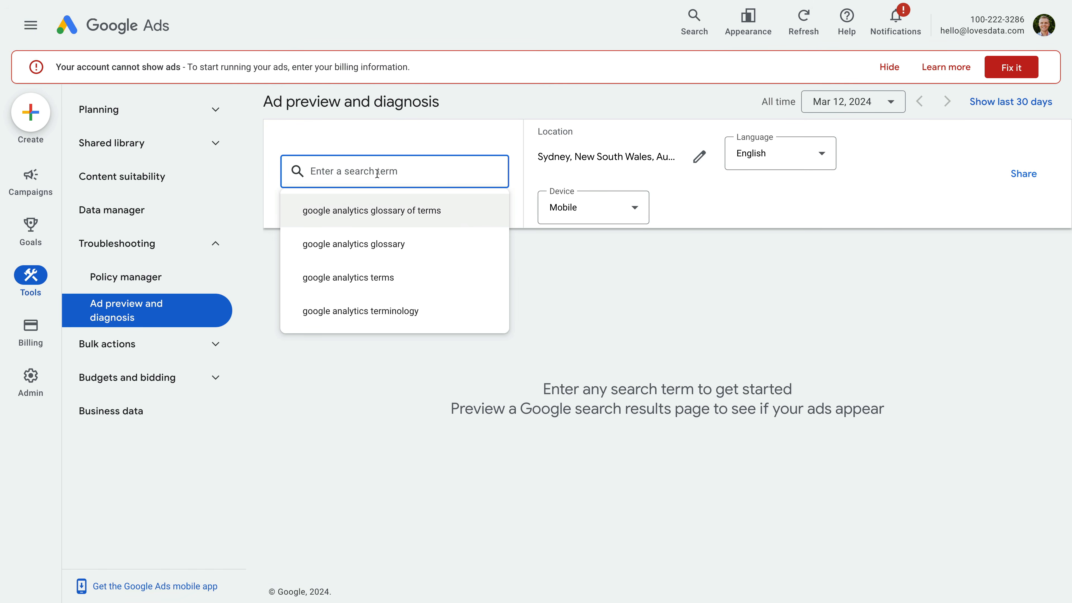
{"action": "left_click", "coordinate": [398, 211]}
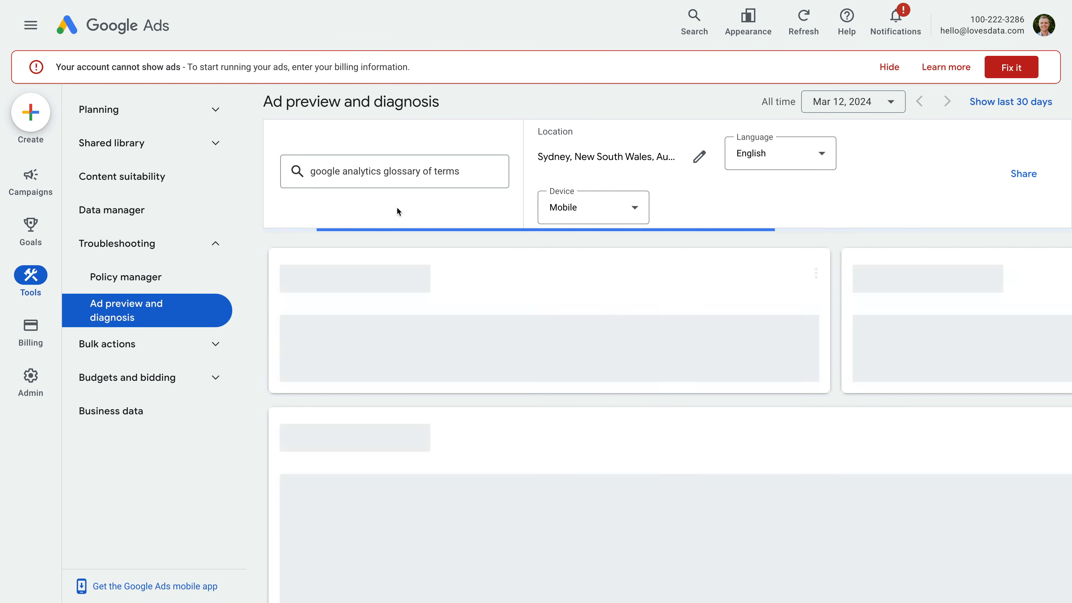